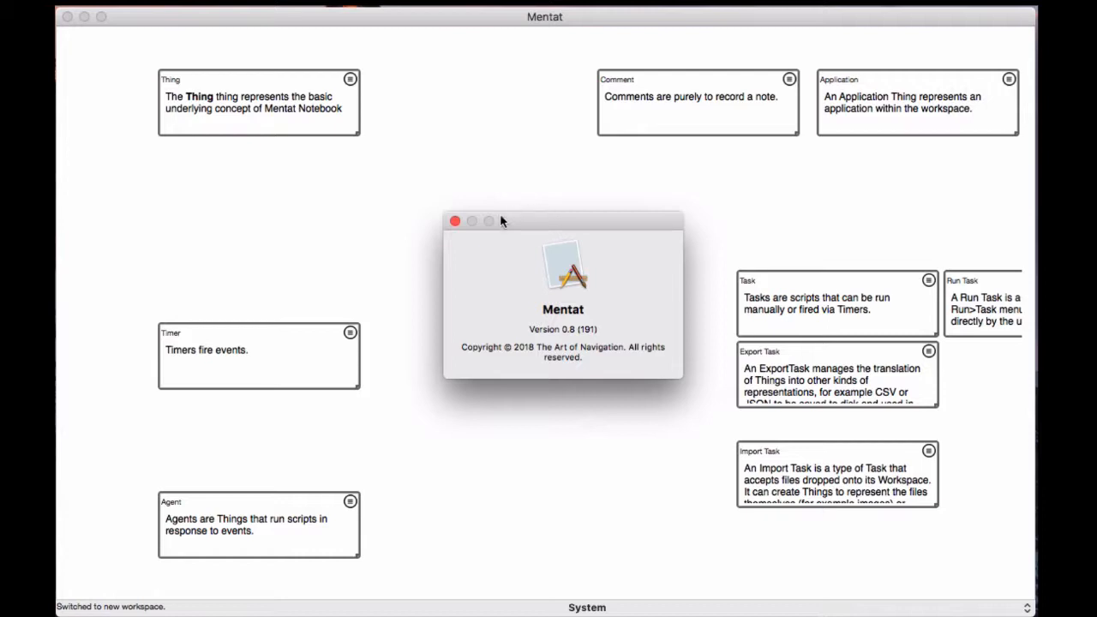
# Step: Close the version information window and select the Comment card and the Thing card in the System workspace
pyautogui.click(455, 221)
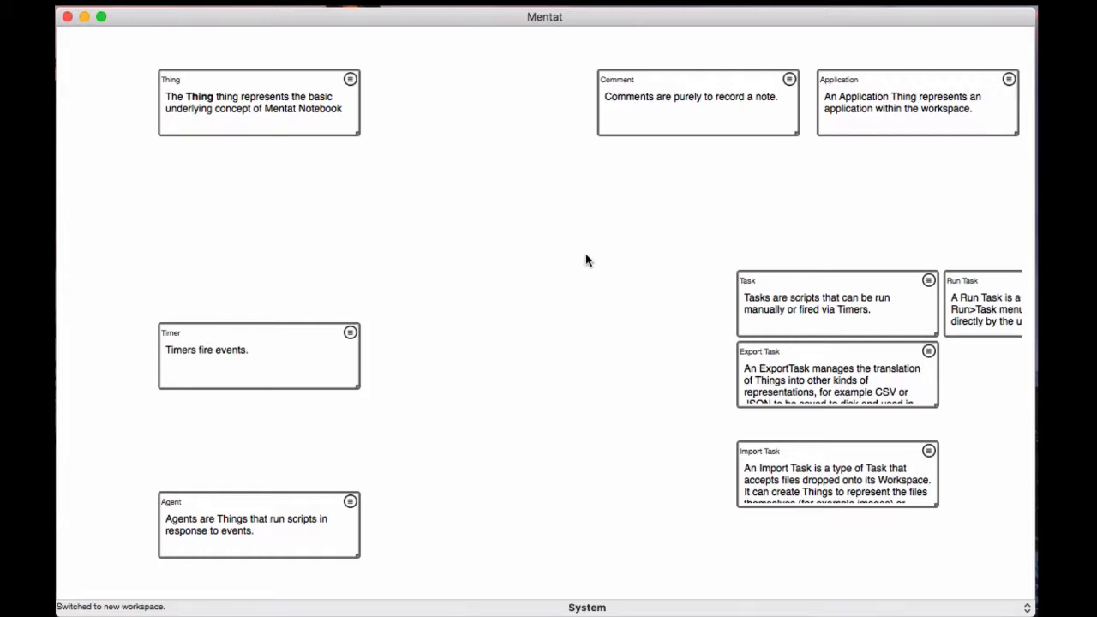
pyautogui.scroll(-1, 589, 259)
pyautogui.click(730, 80)
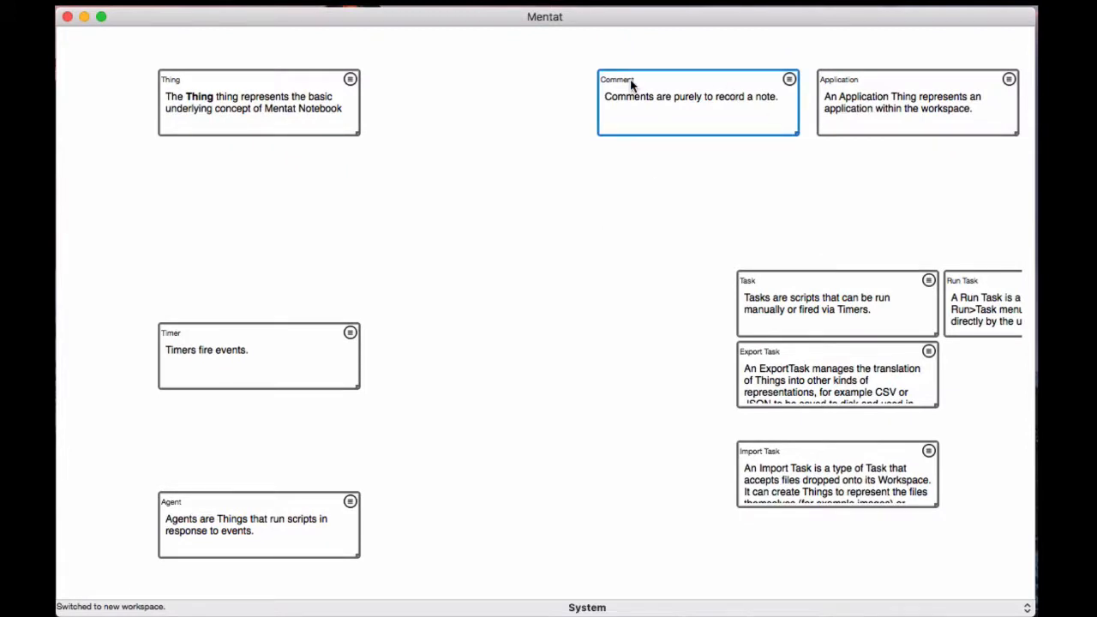
pyautogui.click(264, 75)
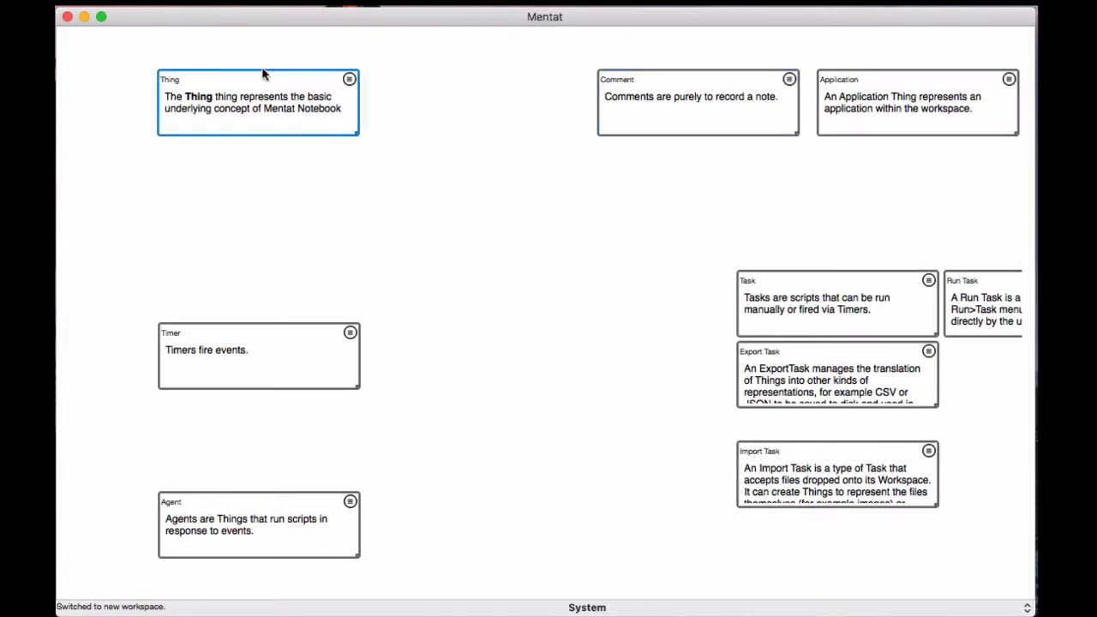
# Step: Move the Timer card slightly up and enlarge it, mainly in height, and make the workspace window slightly shorter
pyautogui.click(267, 333)
pyautogui.moveTo(268, 331); pyautogui.dragTo(300, 300)
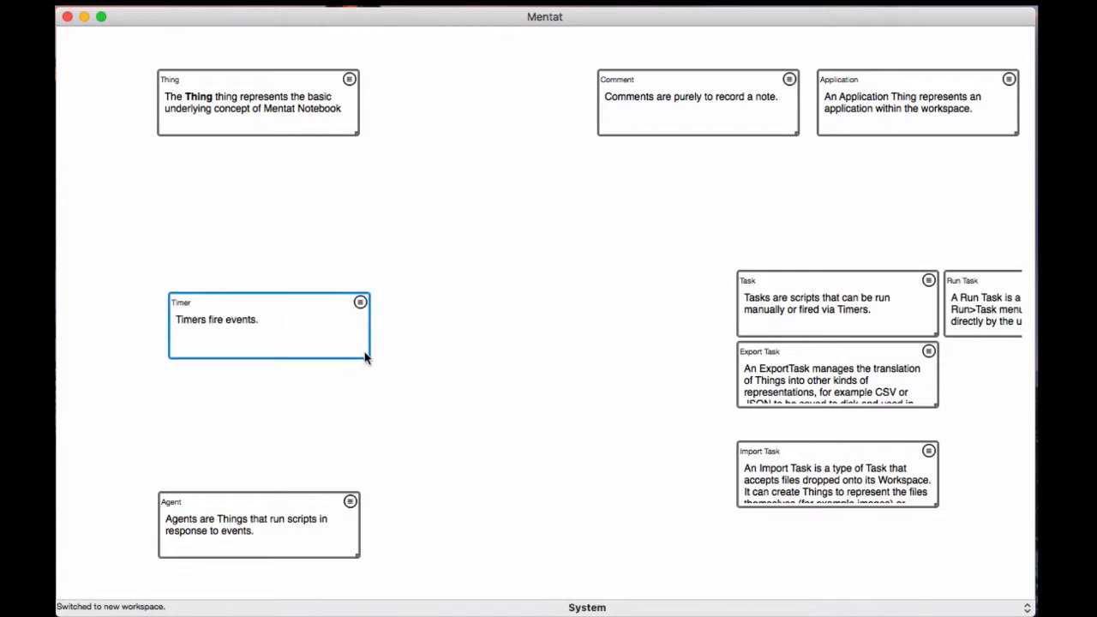
pyautogui.moveTo(365, 355); pyautogui.dragTo(372, 418)
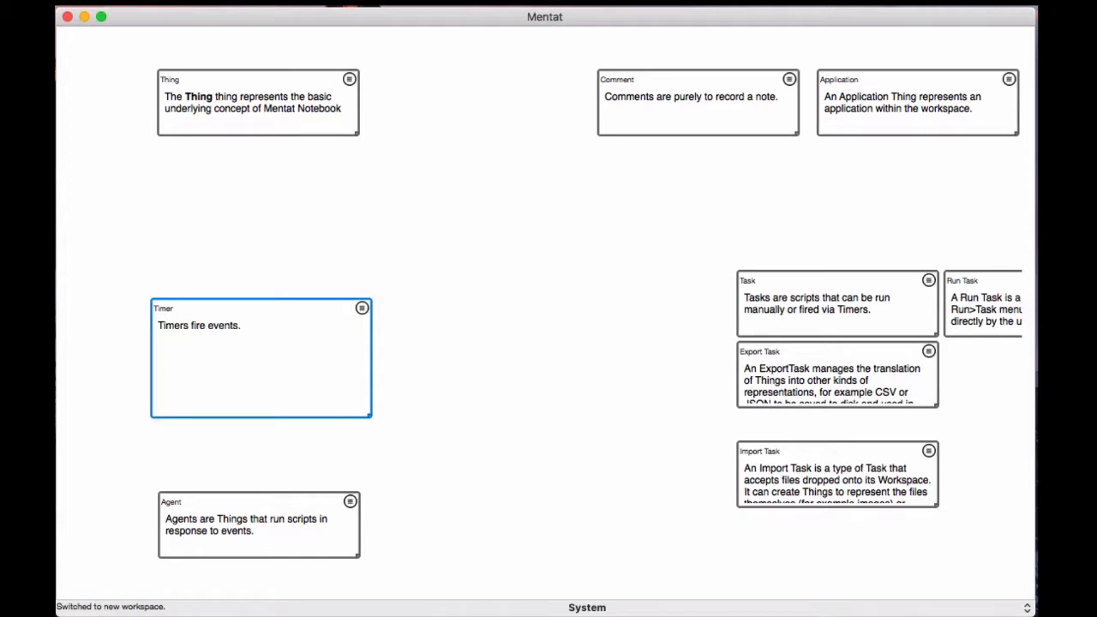
pyautogui.moveTo(1032, 610); pyautogui.dragTo(1032, 606)
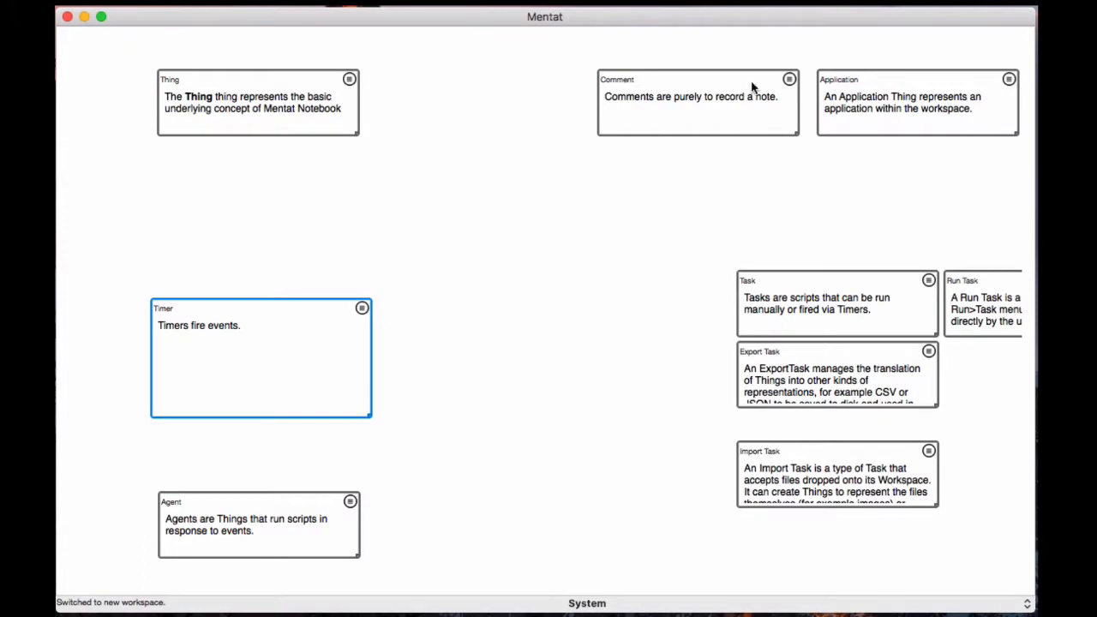
# Step: Inspect the Thing card's attributes in the Explorer, including created, name, note, hidden and presenter, and close it
pyautogui.click(262, 85)
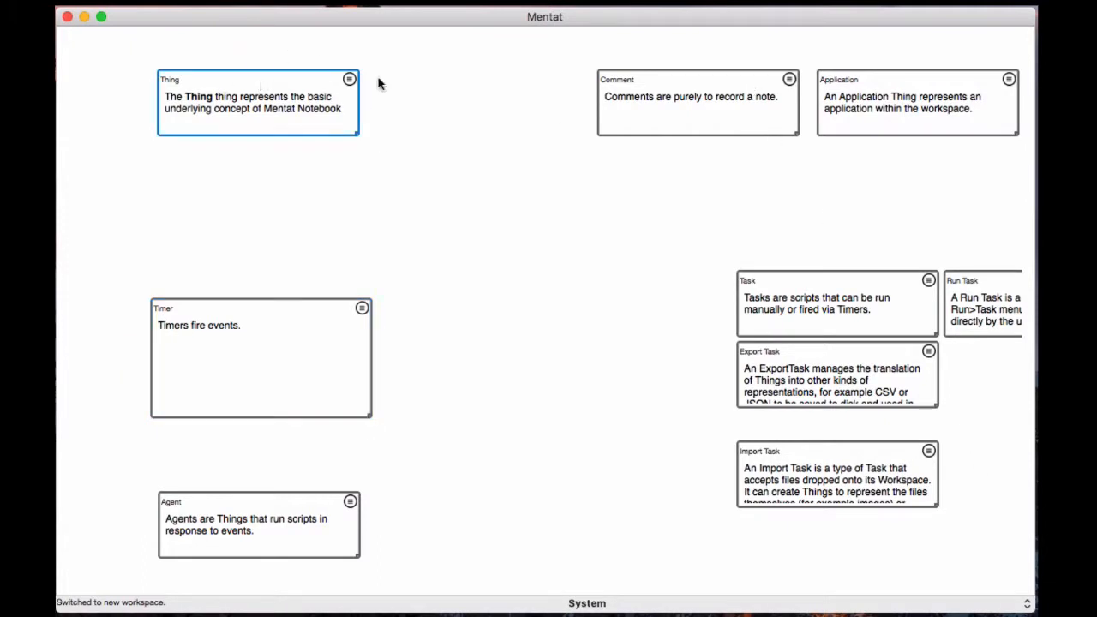
pyautogui.click(349, 79)
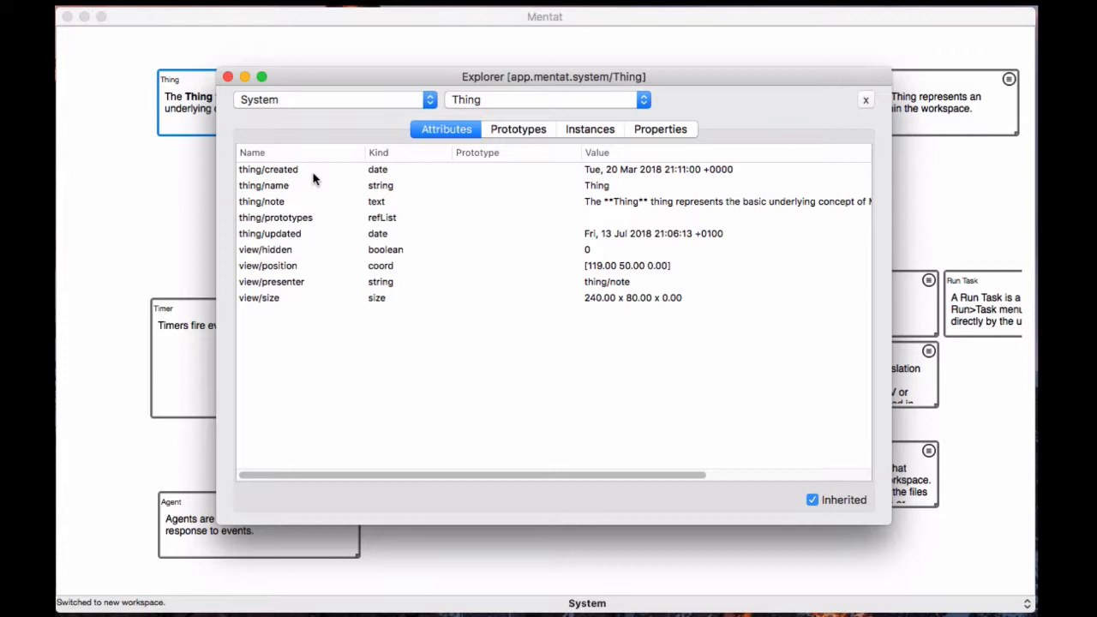
pyautogui.click(265, 251)
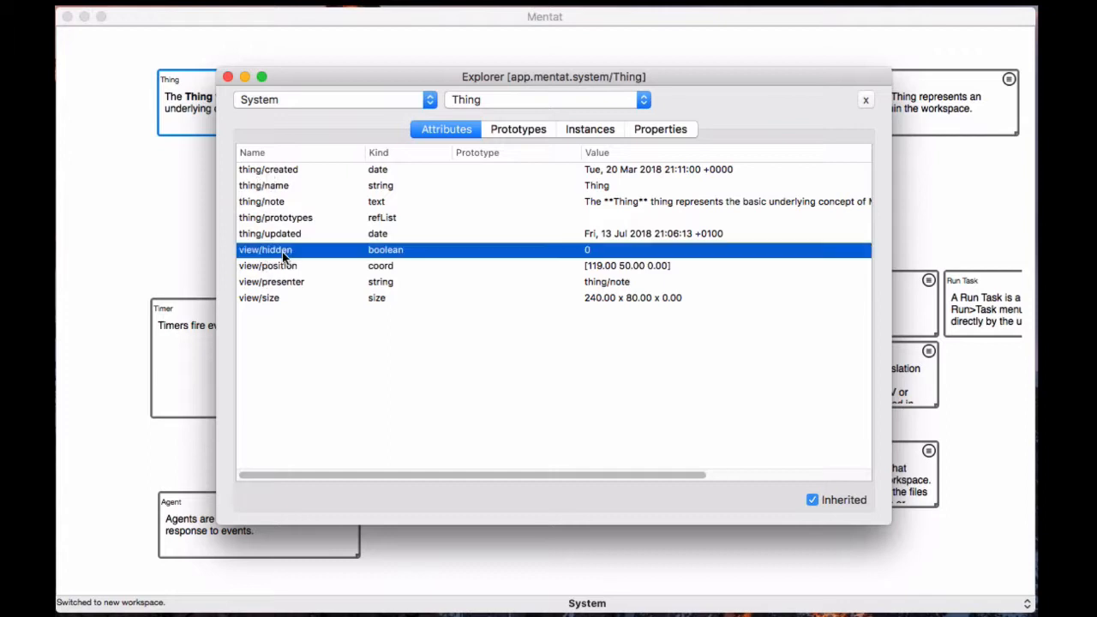
pyautogui.click(292, 172)
pyautogui.click(289, 186)
pyautogui.click(289, 201)
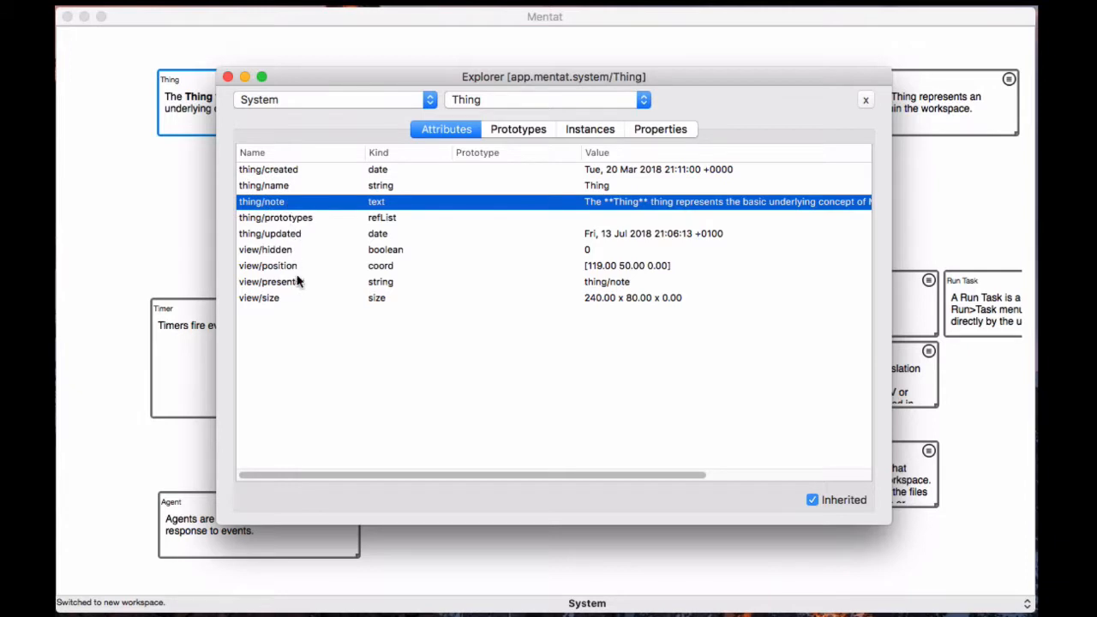
pyautogui.click(286, 186)
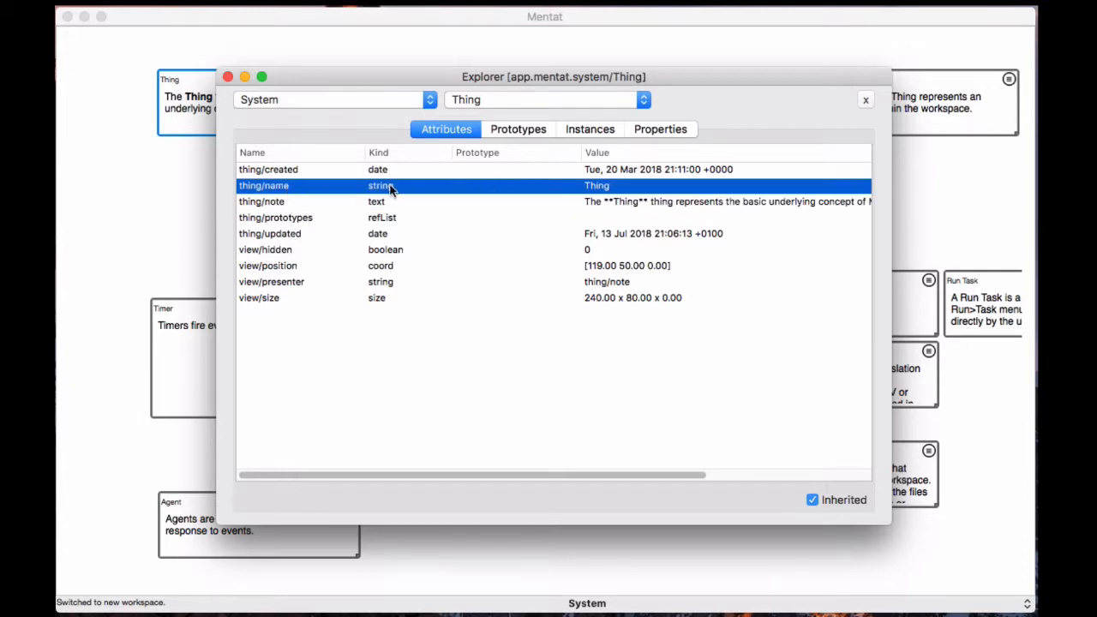
pyautogui.moveTo(591, 79); pyautogui.dragTo(648, 137)
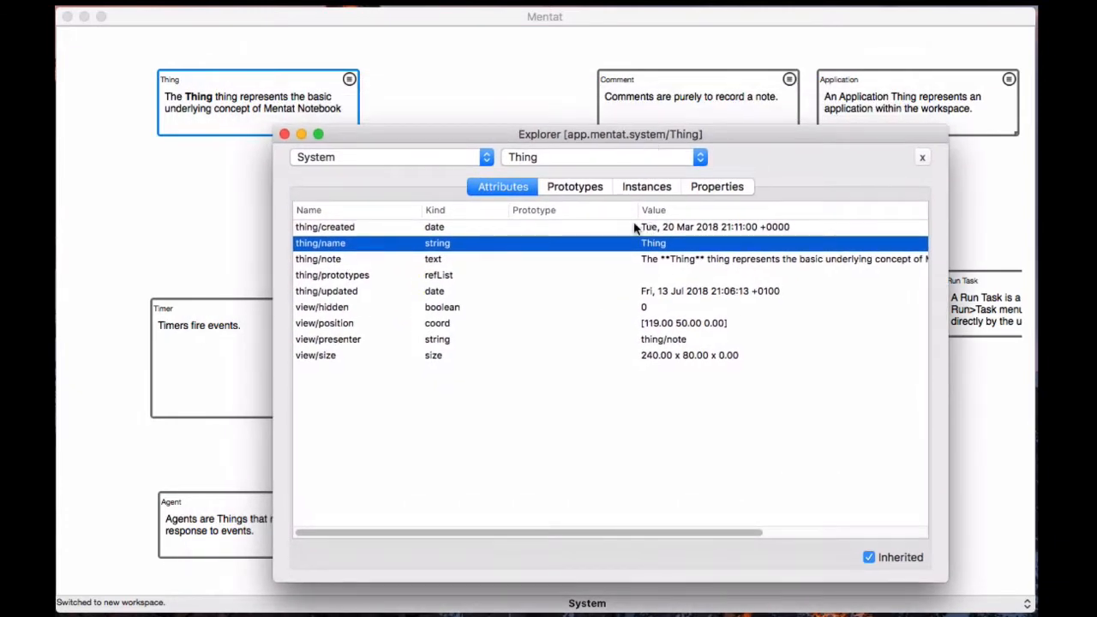
pyautogui.click(388, 259)
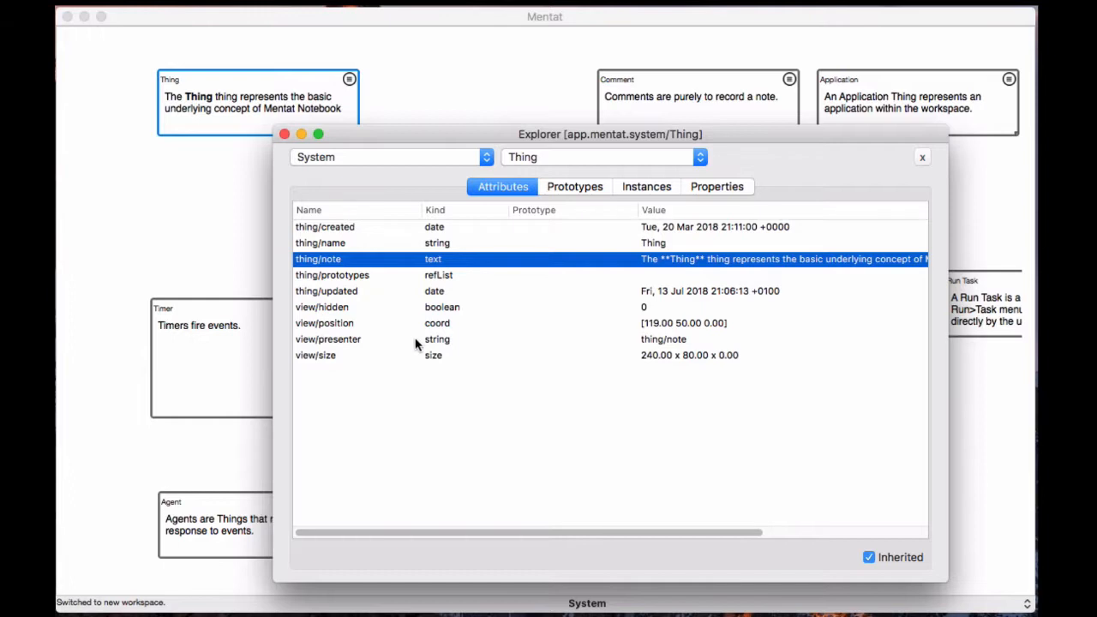
pyautogui.click(632, 340)
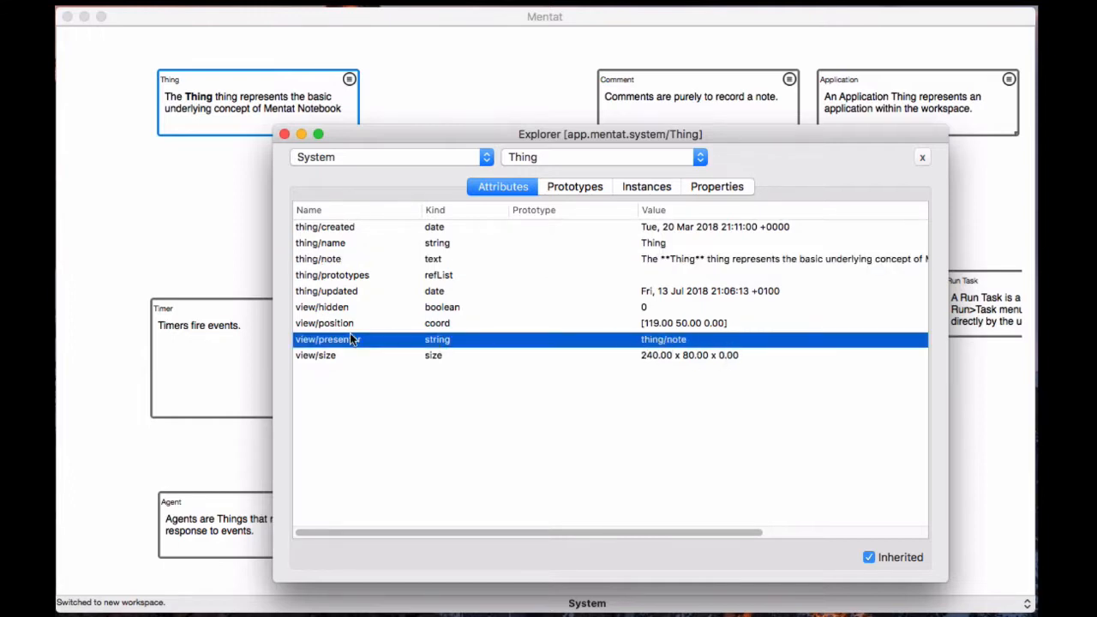
pyautogui.click(284, 135)
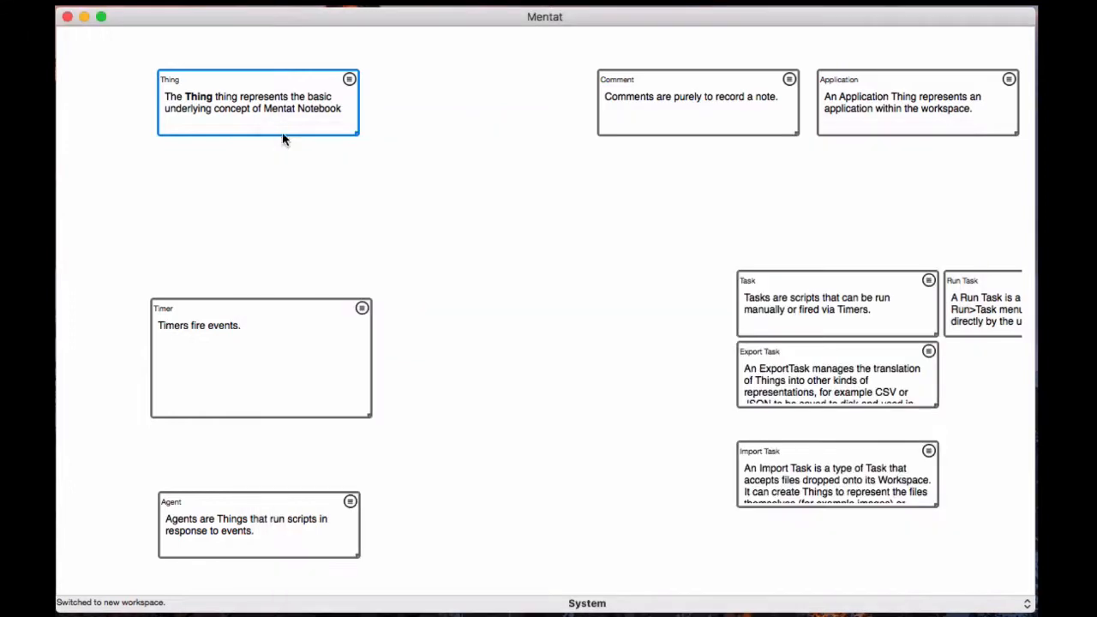
# Step: Inspect the Task card's script, title, hidden and presenter attributes and its prototypes in the Explorer, and close it
pyautogui.click(826, 287)
pyautogui.click(928, 280)
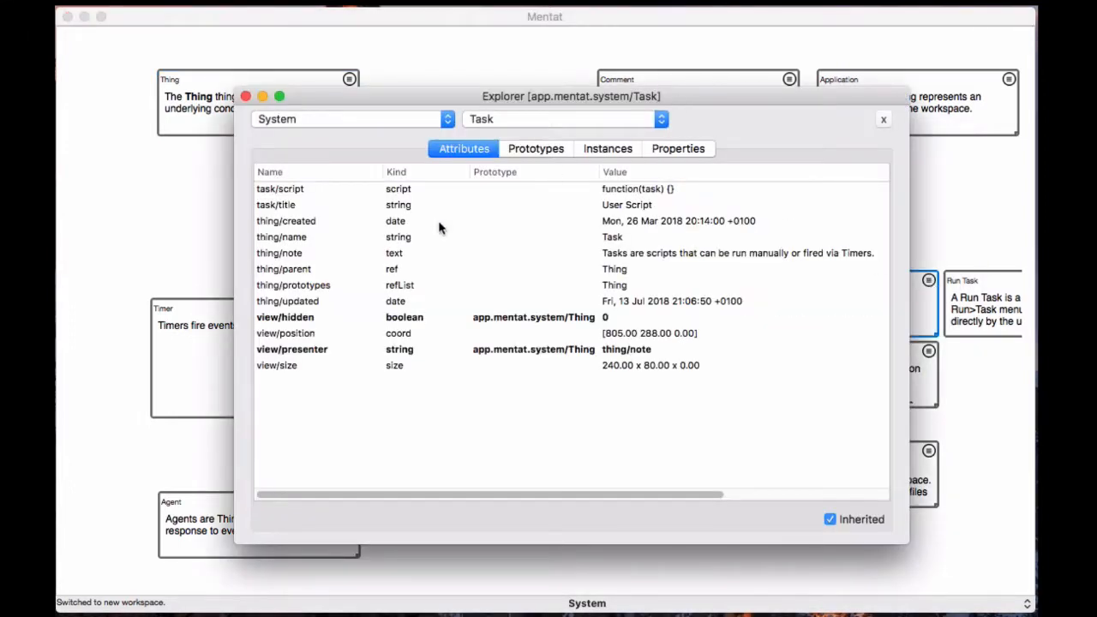
pyautogui.click(308, 190)
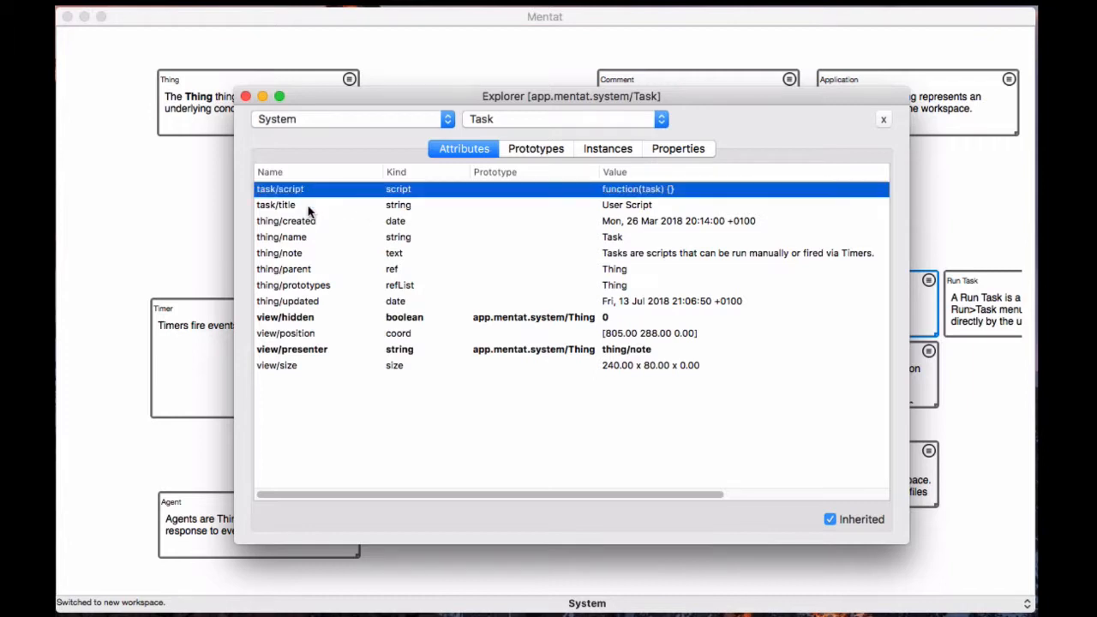
pyautogui.click(308, 206)
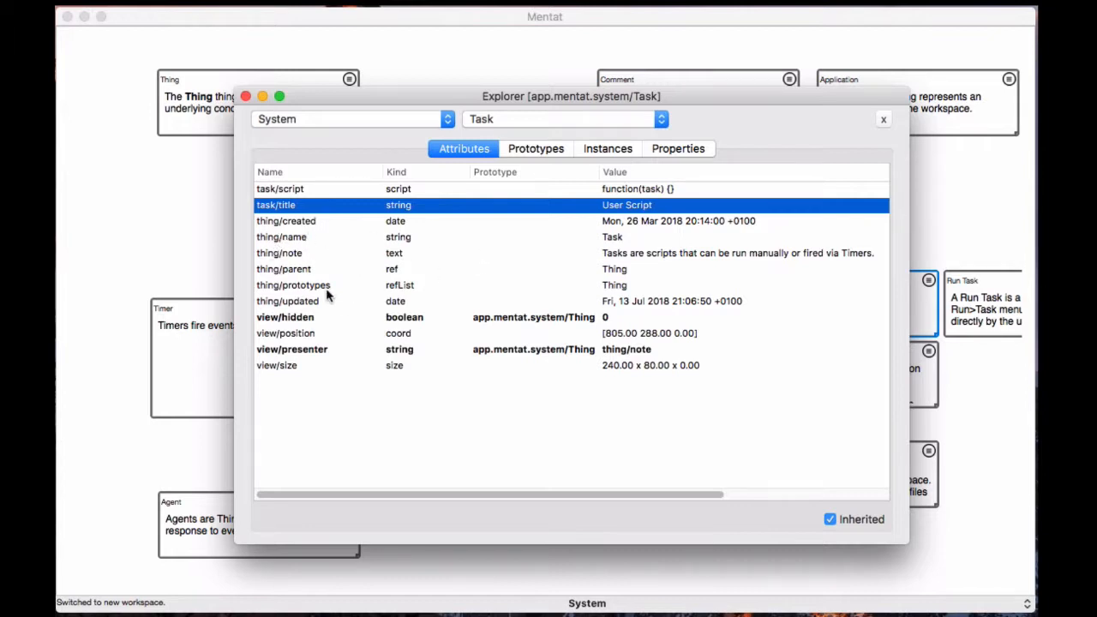
pyautogui.click(313, 320)
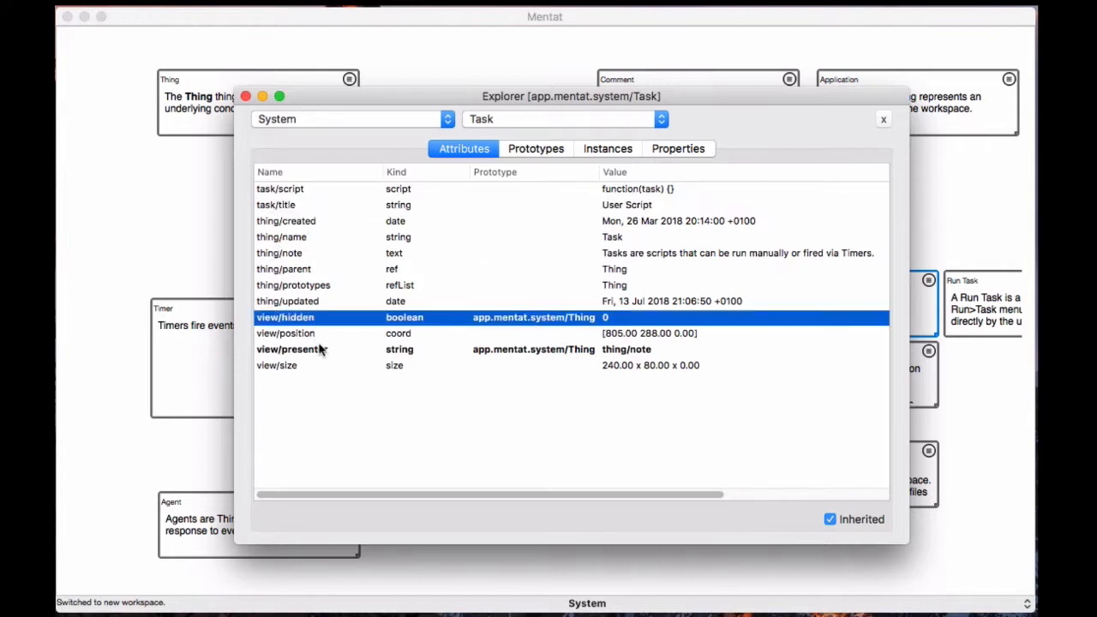
pyautogui.click(320, 349)
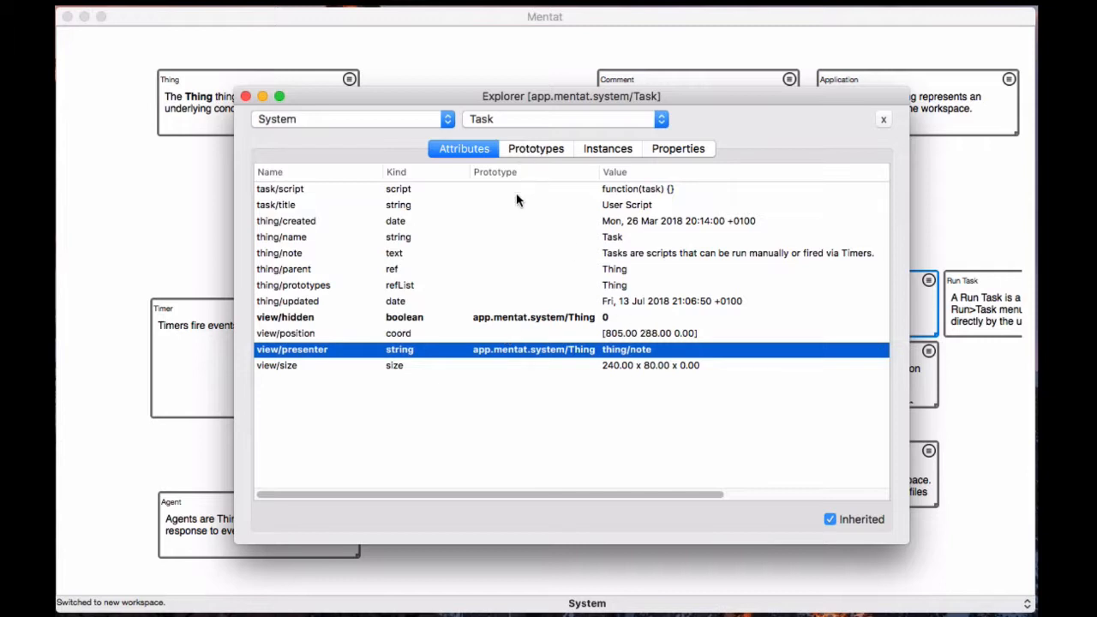
pyautogui.click(542, 154)
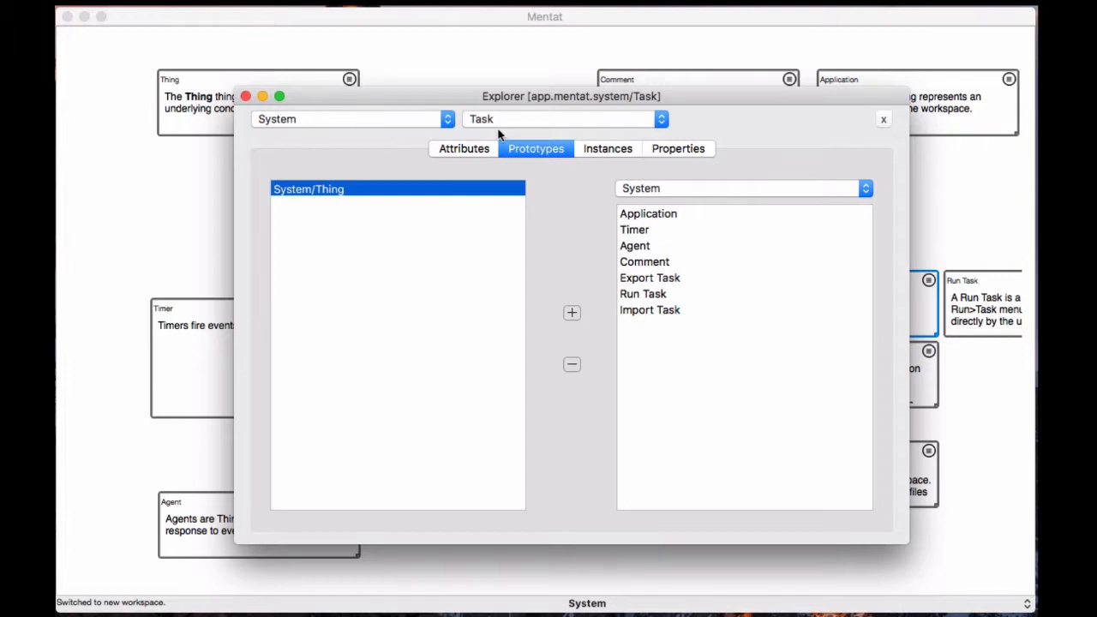
pyautogui.click(245, 96)
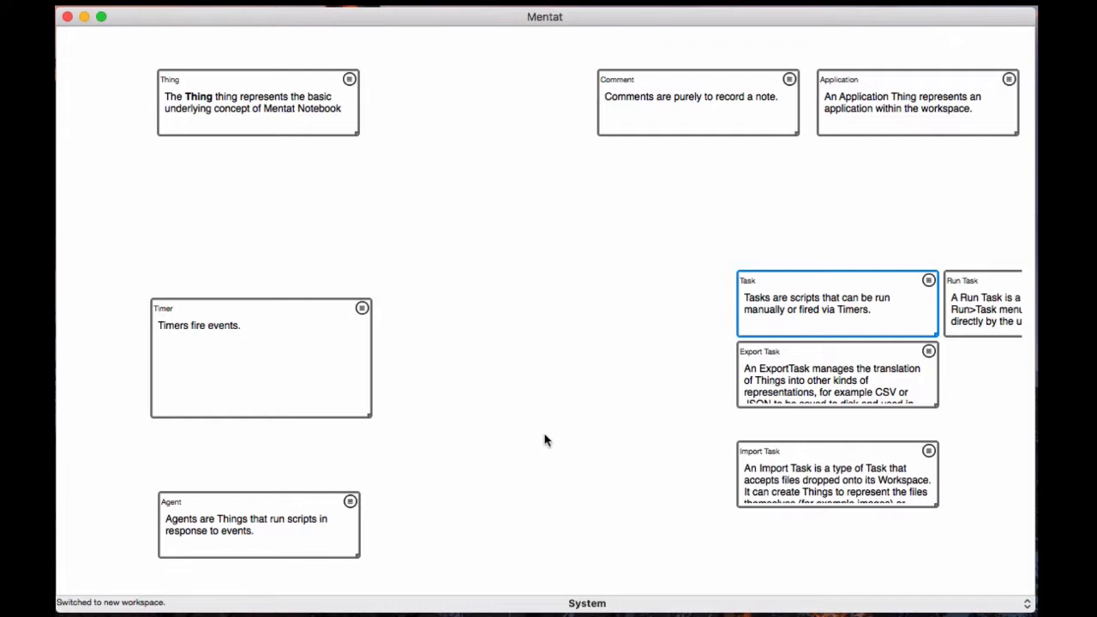
# Step: Create a local workspace named Cards with the package local.cards and close the workspace list
pyautogui.press('super+shift+w')
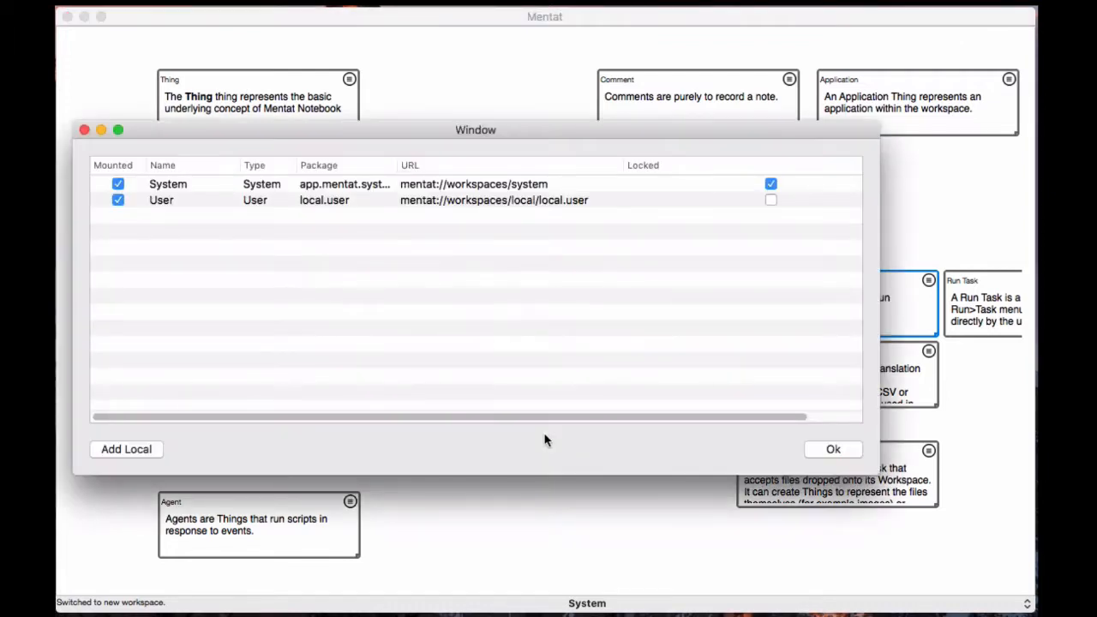
pyautogui.click(141, 452)
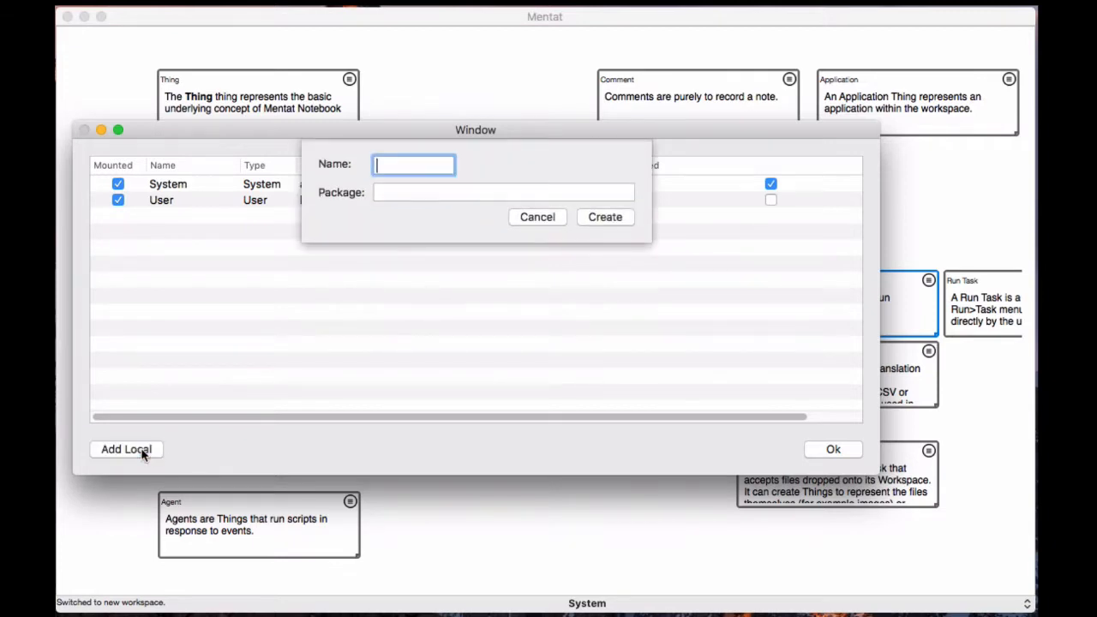
pyautogui.write('Cards')
pyautogui.press('Tab')
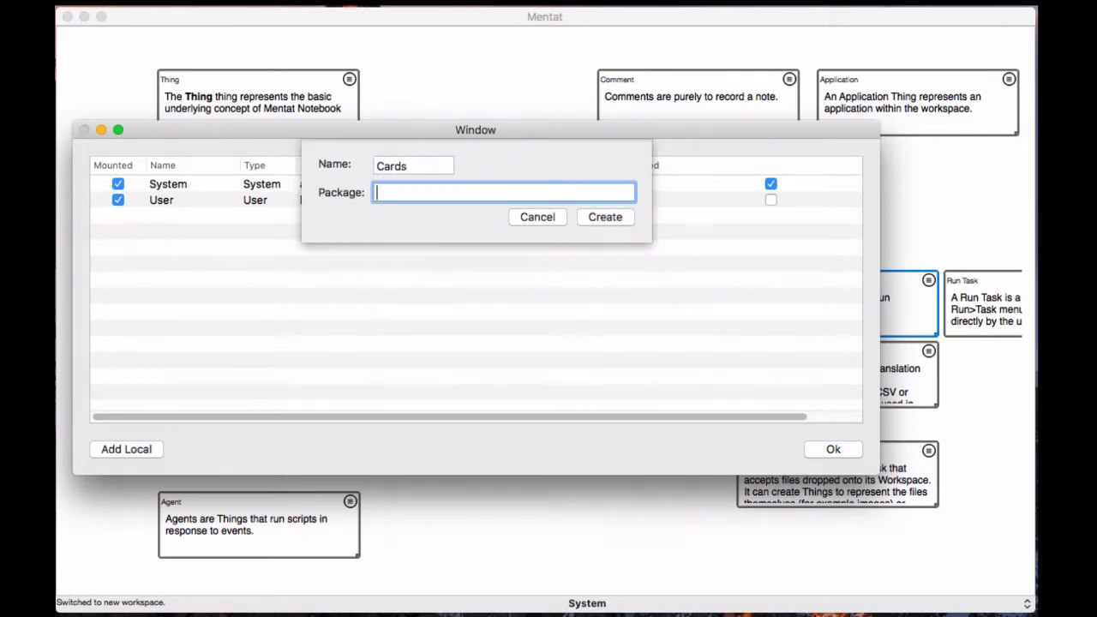
pyautogui.write('local.cards')
pyautogui.click(606, 217)
pyautogui.click(559, 217)
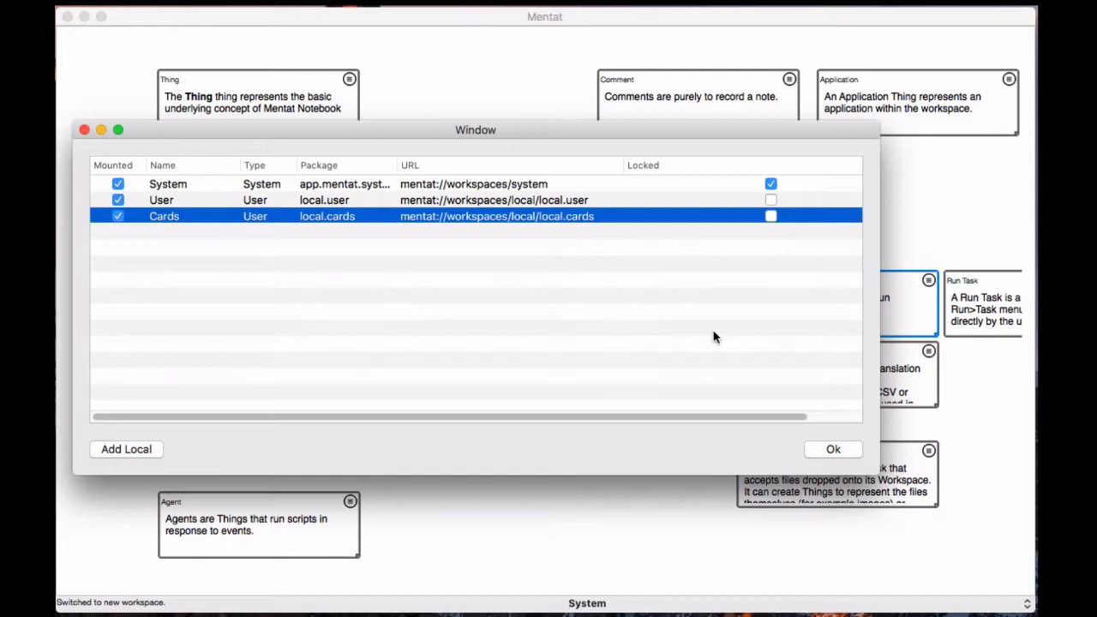
pyautogui.click(827, 449)
# Step: Switch to the Cards workspace and create a card from the System Thing prototype, placed in the lower-left area of the canvas
pyautogui.click(587, 603)
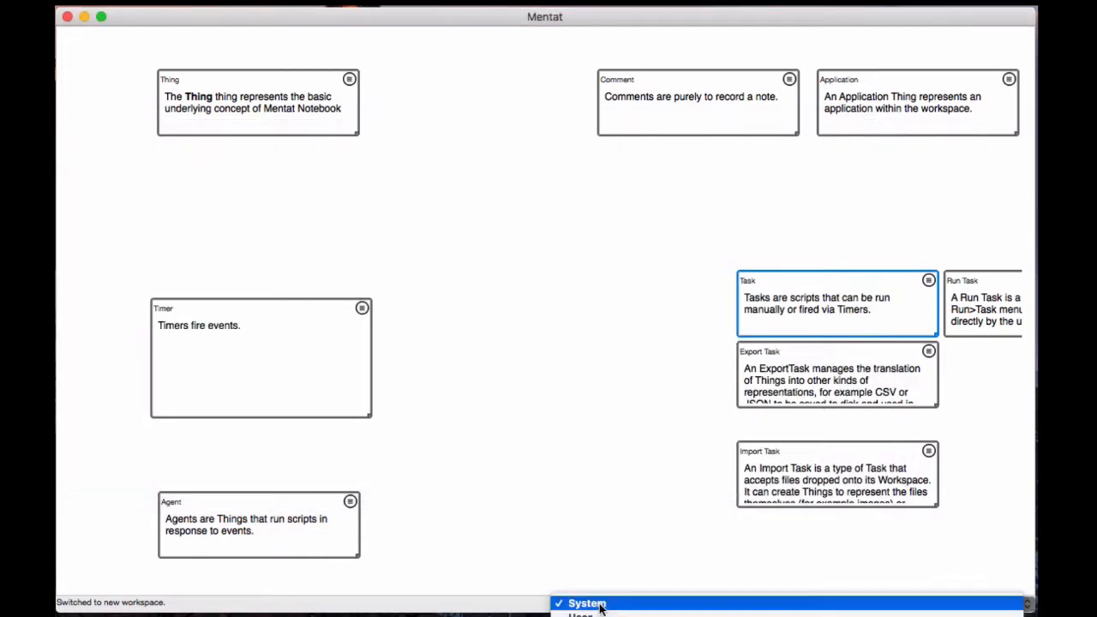
pyautogui.click(588, 615)
pyautogui.rightClick(105, 499)
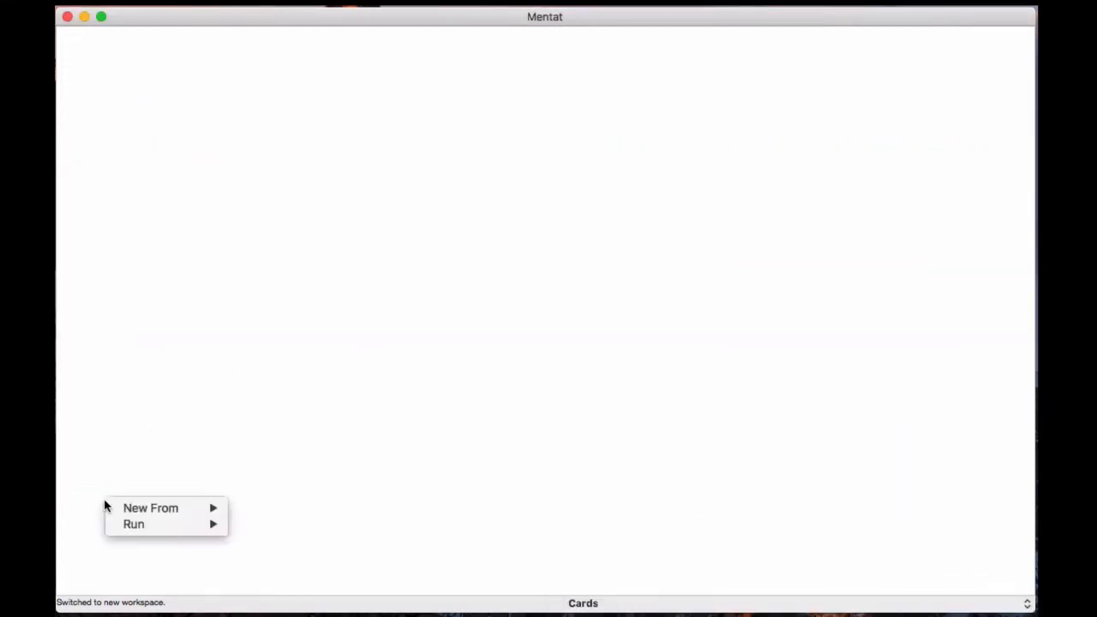
pyautogui.moveTo(157, 505)
pyautogui.moveTo(272, 508)
pyautogui.click(414, 511)
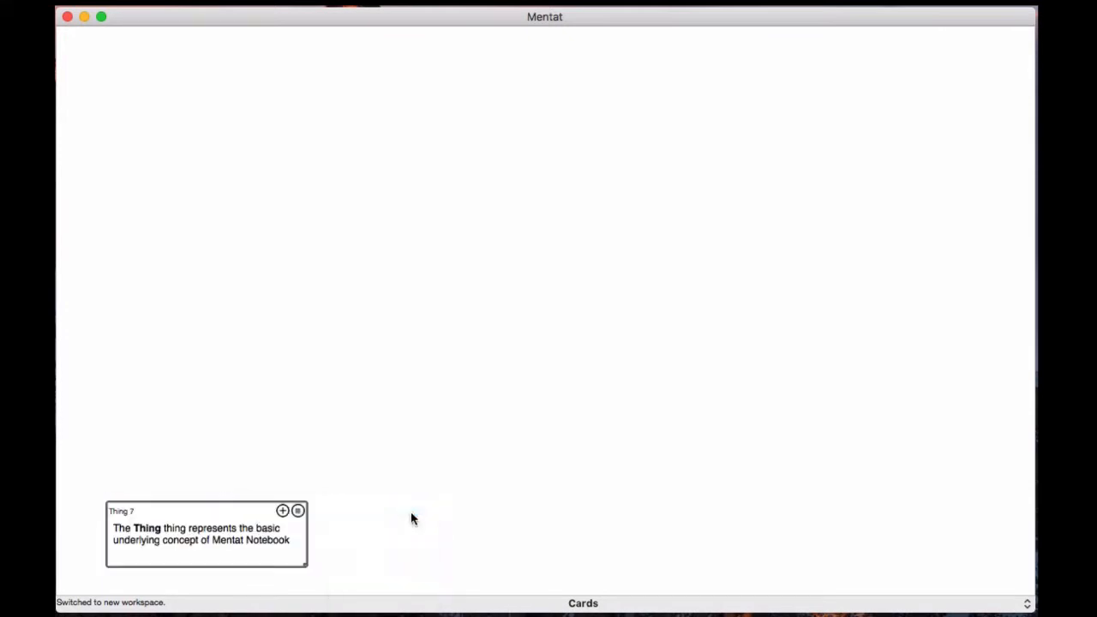
pyautogui.moveTo(204, 506); pyautogui.dragTo(242, 397)
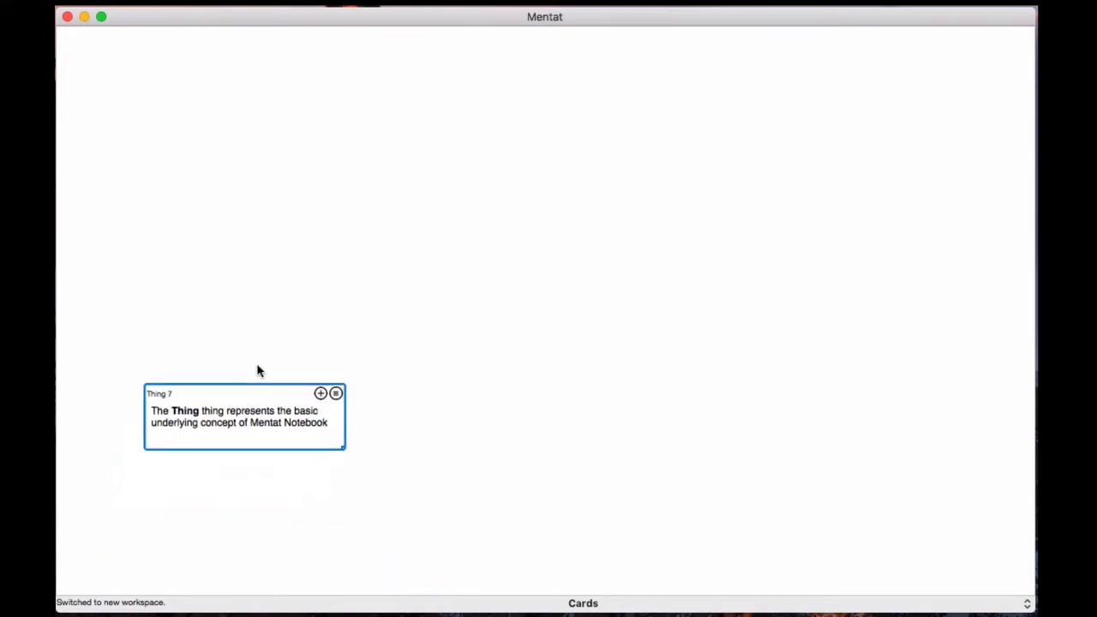
# Step: Examine the new card's prototypes and inherited attributes in the Explorer, and close it
pyautogui.click(336, 395)
pyautogui.click(557, 174)
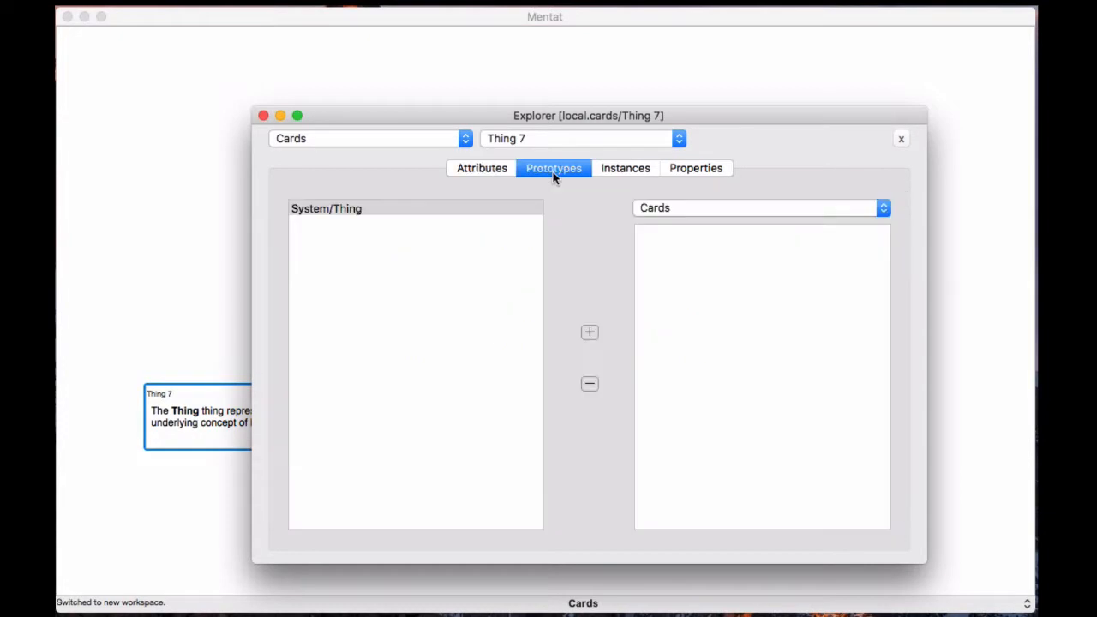
pyautogui.click(487, 170)
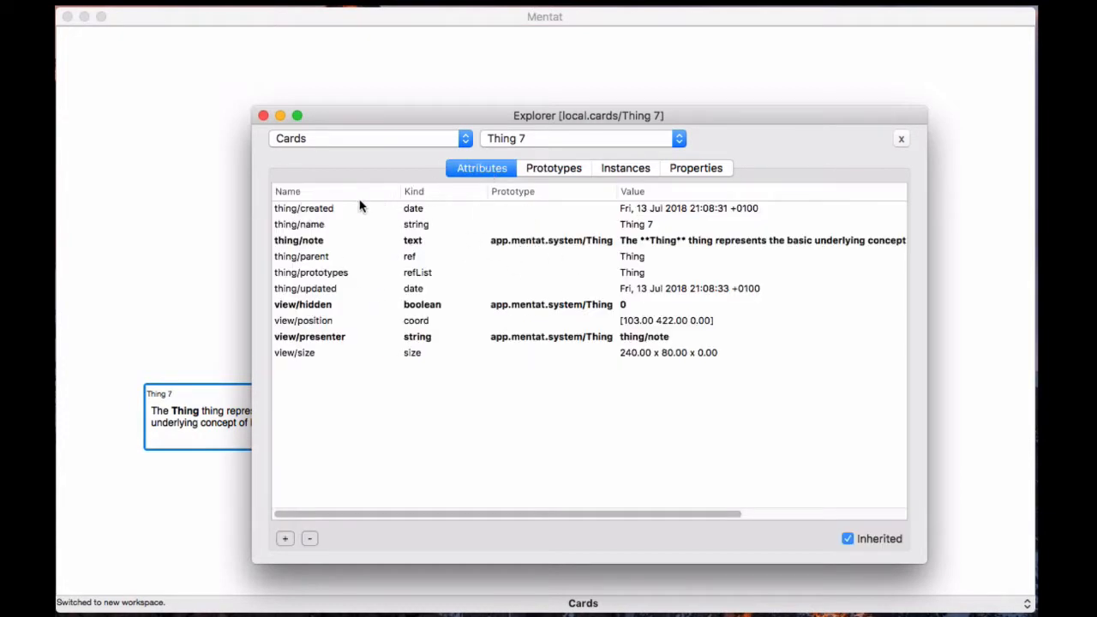
pyautogui.click(263, 116)
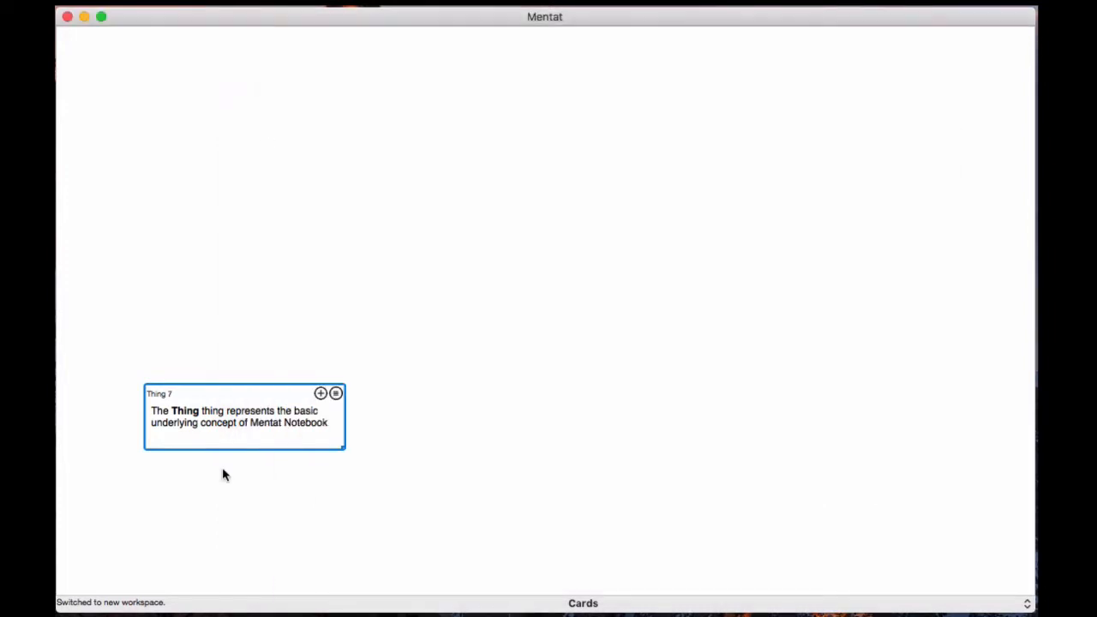
# Step: Rename the new card in the Cards workspace as Card Prototype
pyautogui.doubleClick(163, 393)
pyautogui.tripleClick(534, 98)
pyautogui.write('Card')
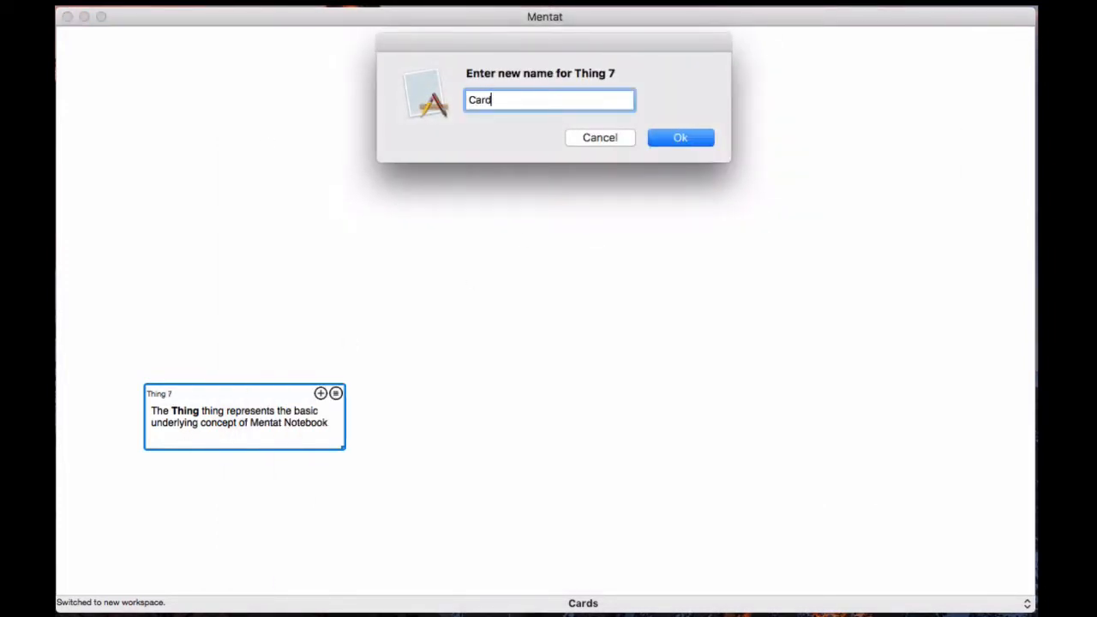
pyautogui.write(' Prototype')
pyautogui.click(673, 137)
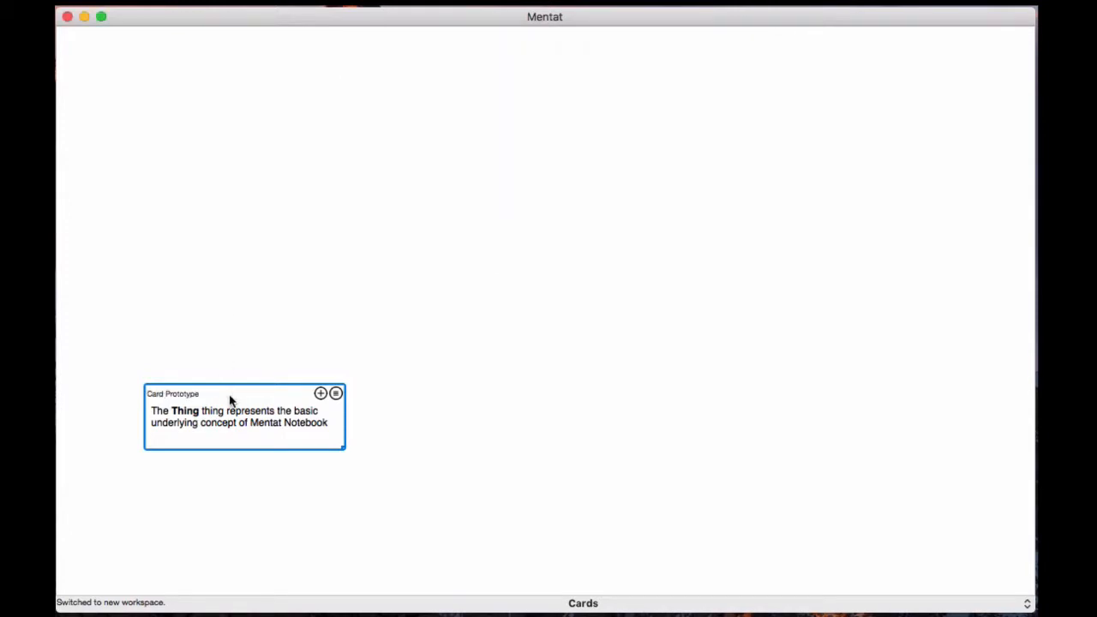
# Step: Move Card Prototype toward the canvas's lower-left corner and add a string attribute card/label with the value ** fill me **
pyautogui.moveTo(230, 400); pyautogui.dragTo(168, 503)
pyautogui.click(259, 497)
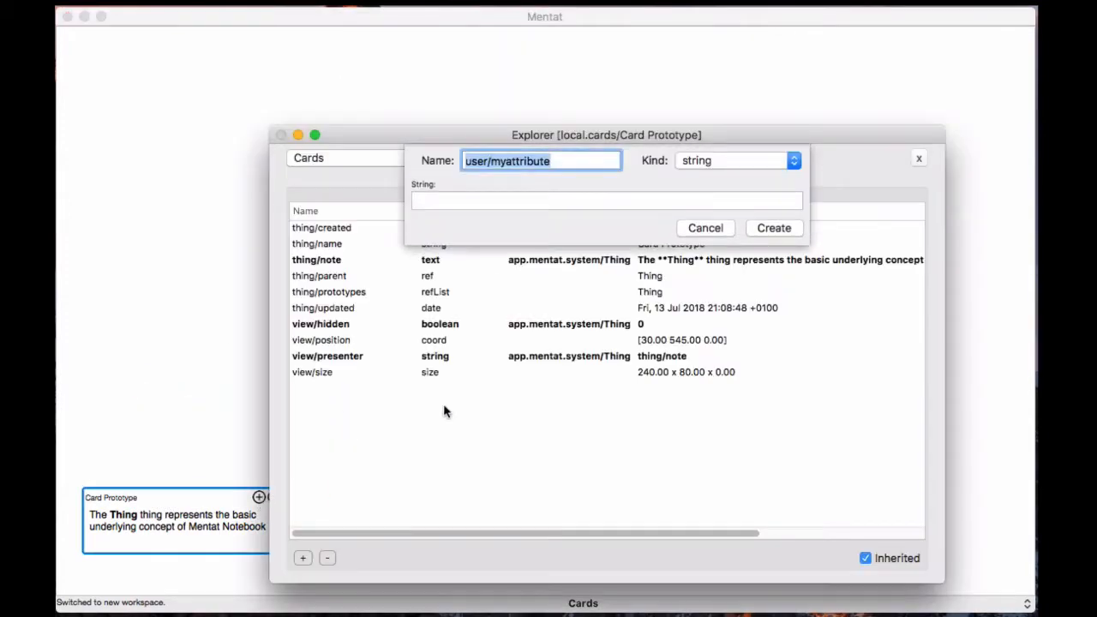
pyautogui.write('card/')
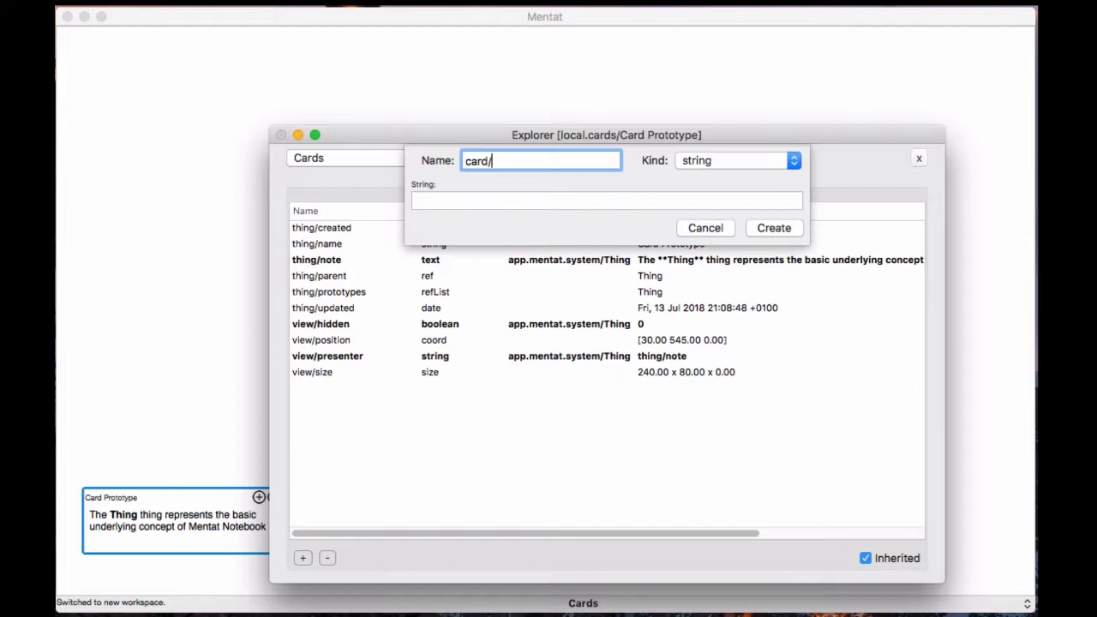
pyautogui.write('label')
pyautogui.press('Tab')
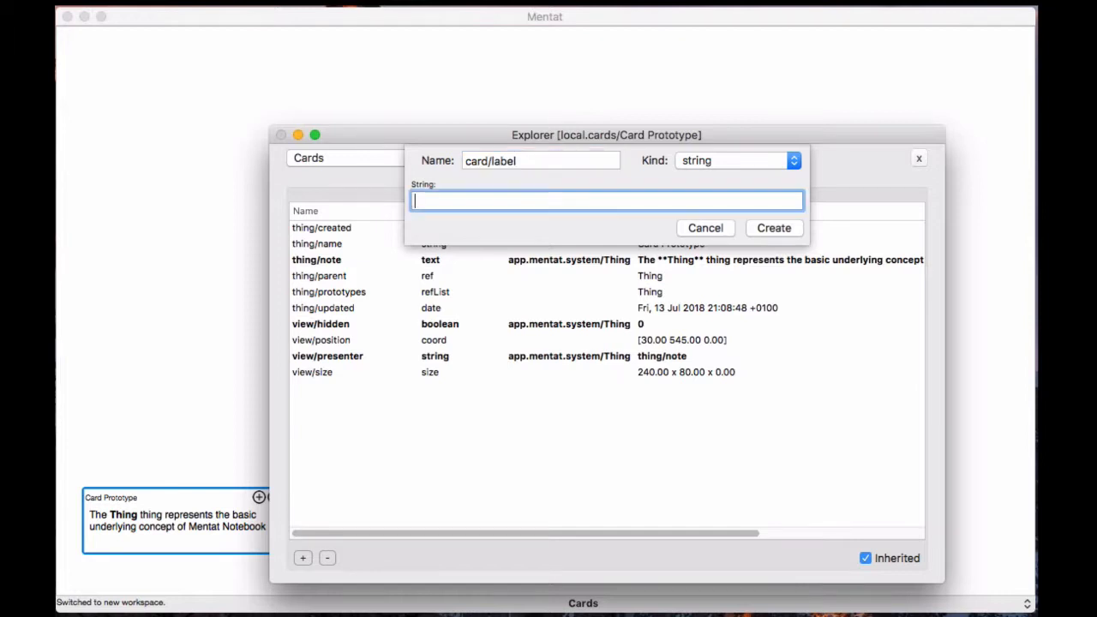
pyautogui.click(775, 161)
pyautogui.click(776, 162)
pyautogui.click(641, 203)
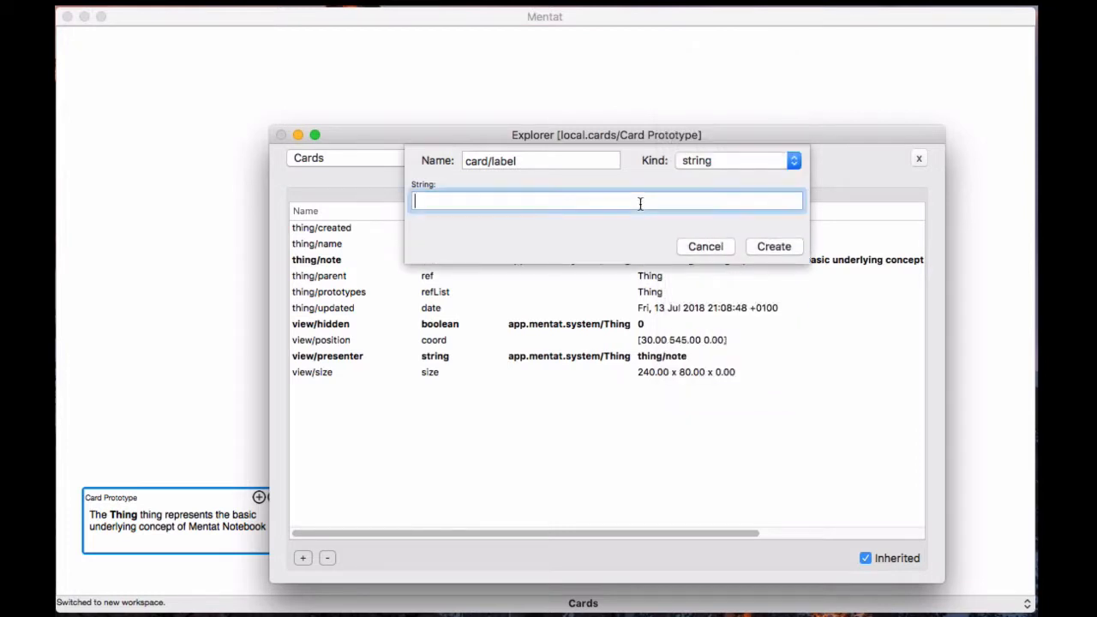
pyautogui.write('* fill me **')
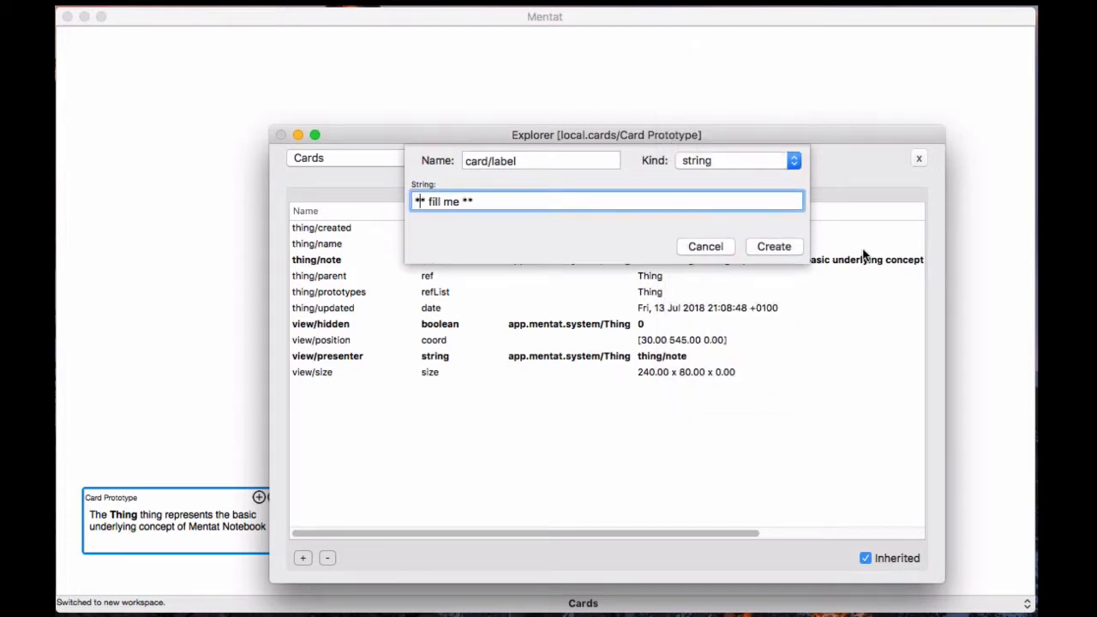
pyautogui.click(786, 247)
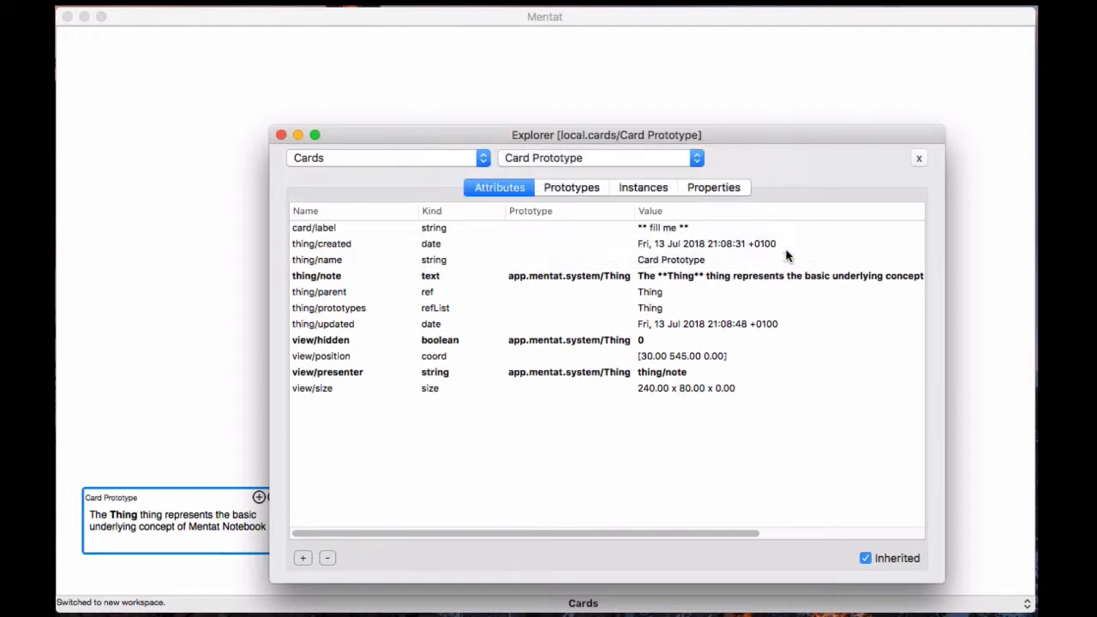
# Step: Add a string attribute named card/image to Card Prototype with the value ** fill me **
pyautogui.click(305, 555)
pyautogui.write('card/image')
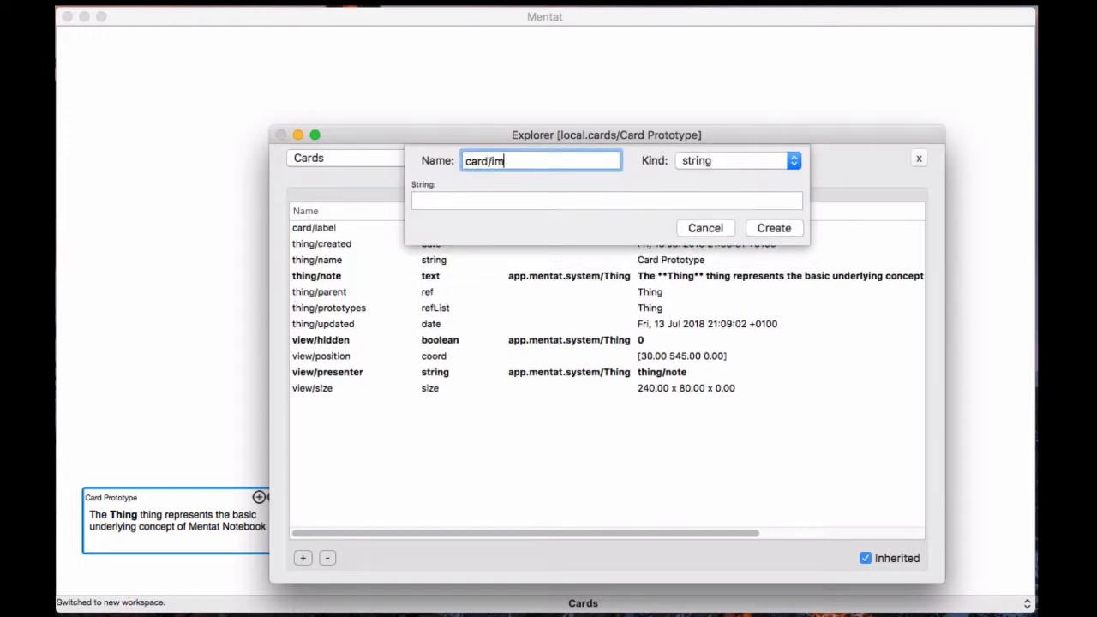
pyautogui.click(729, 163)
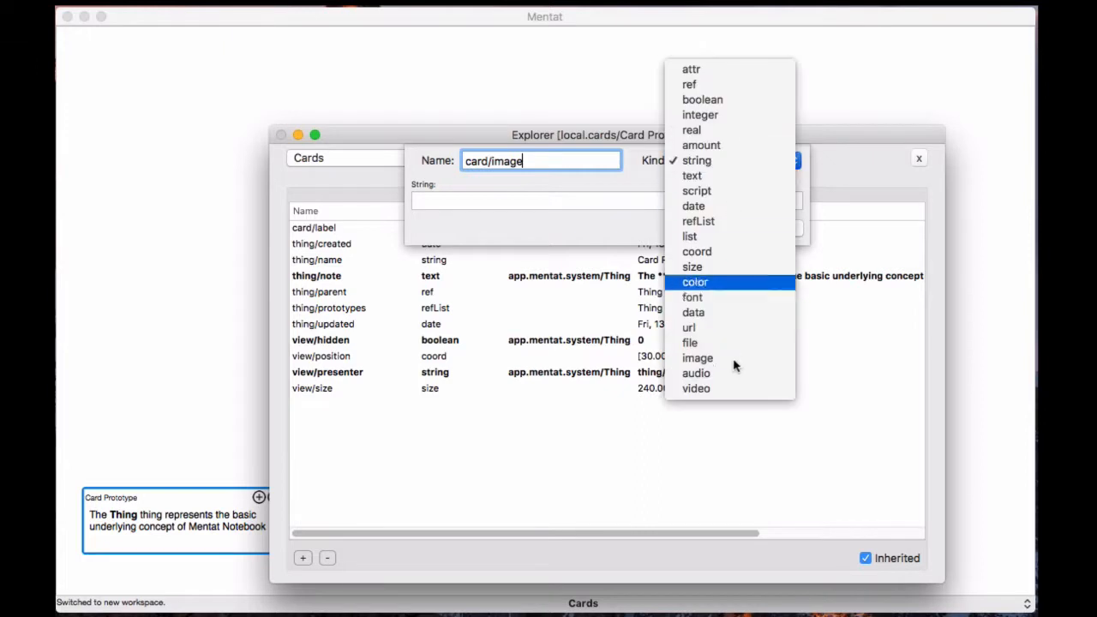
pyautogui.click(734, 358)
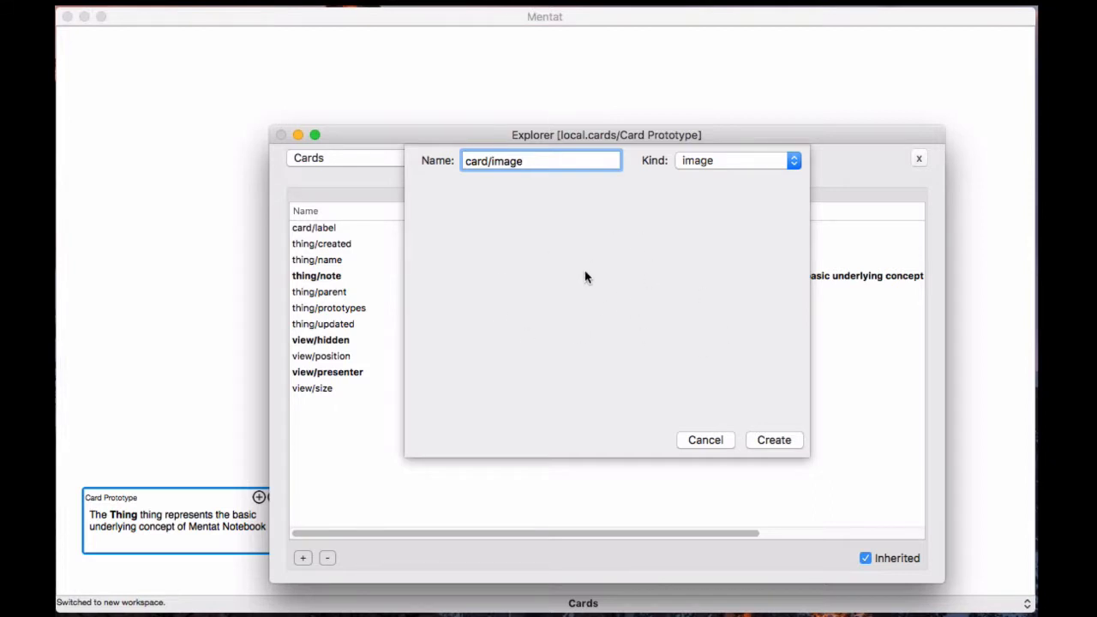
pyautogui.click(743, 164)
pyautogui.scroll(5, 731, 17)
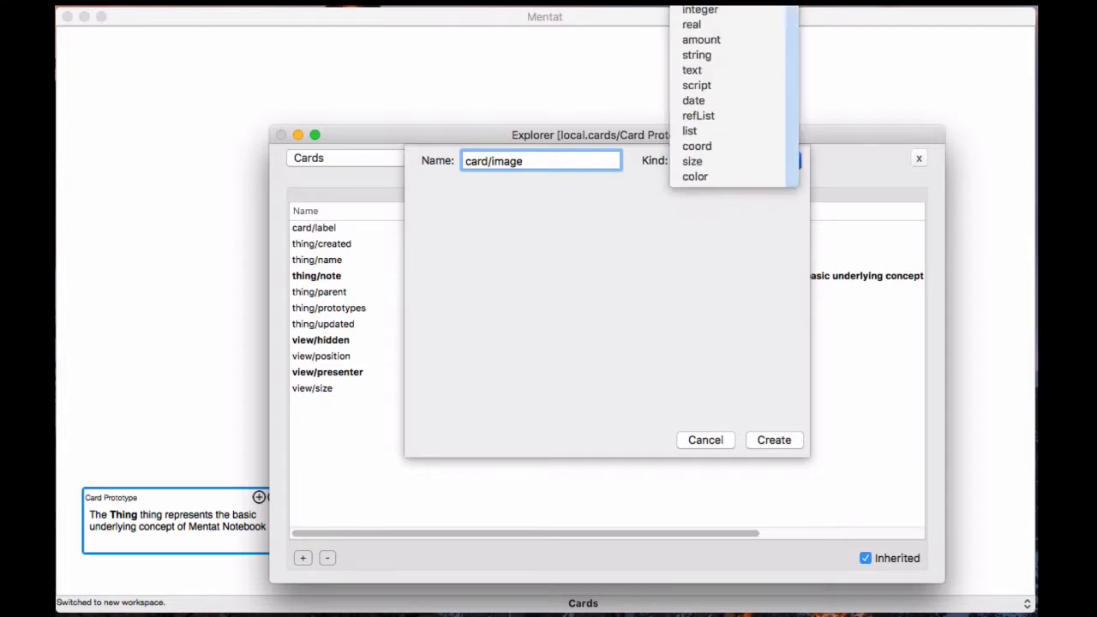
pyautogui.click(699, 55)
pyautogui.click(678, 205)
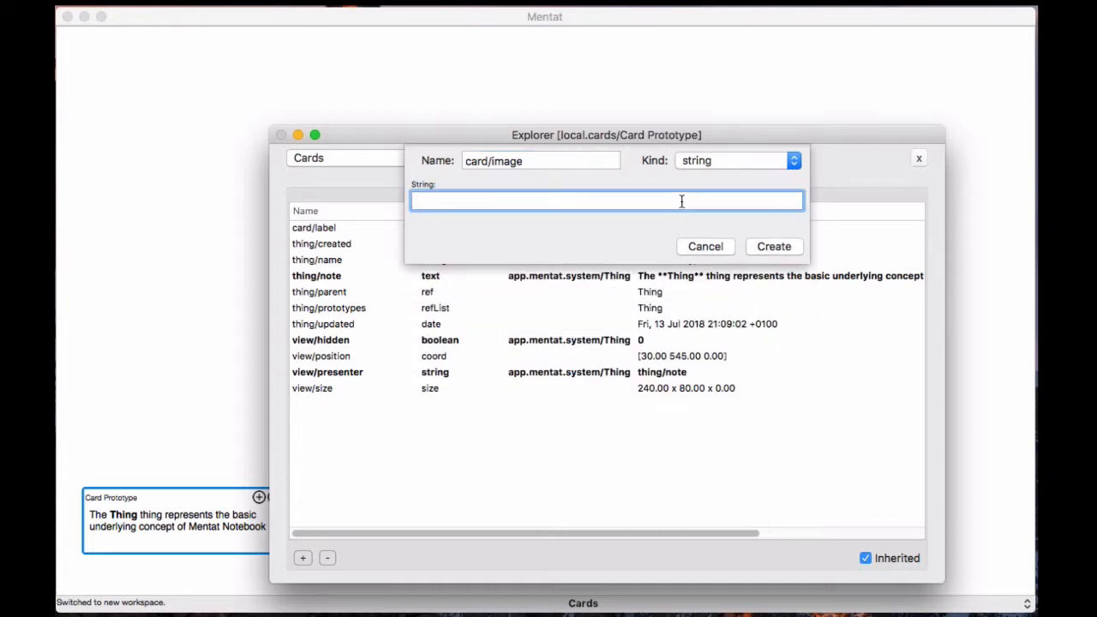
pyautogui.write('** fill me **')
pyautogui.click(787, 249)
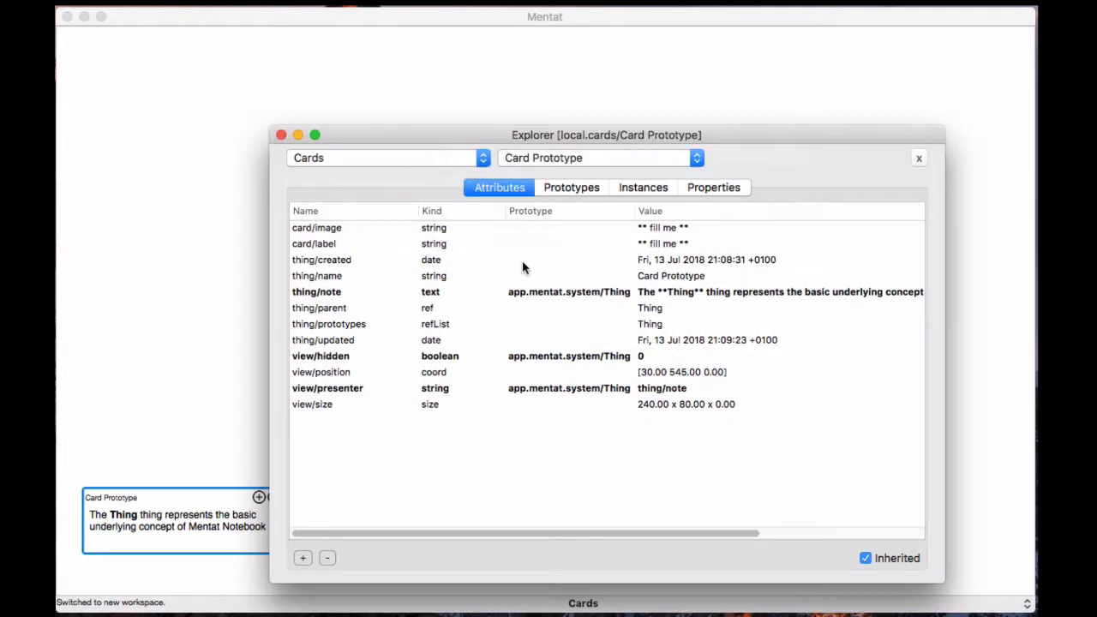
# Step: Add a string attribute named card/pillar to Card Prototype with the value ** fill me **
pyautogui.click(303, 558)
pyautogui.write('c')
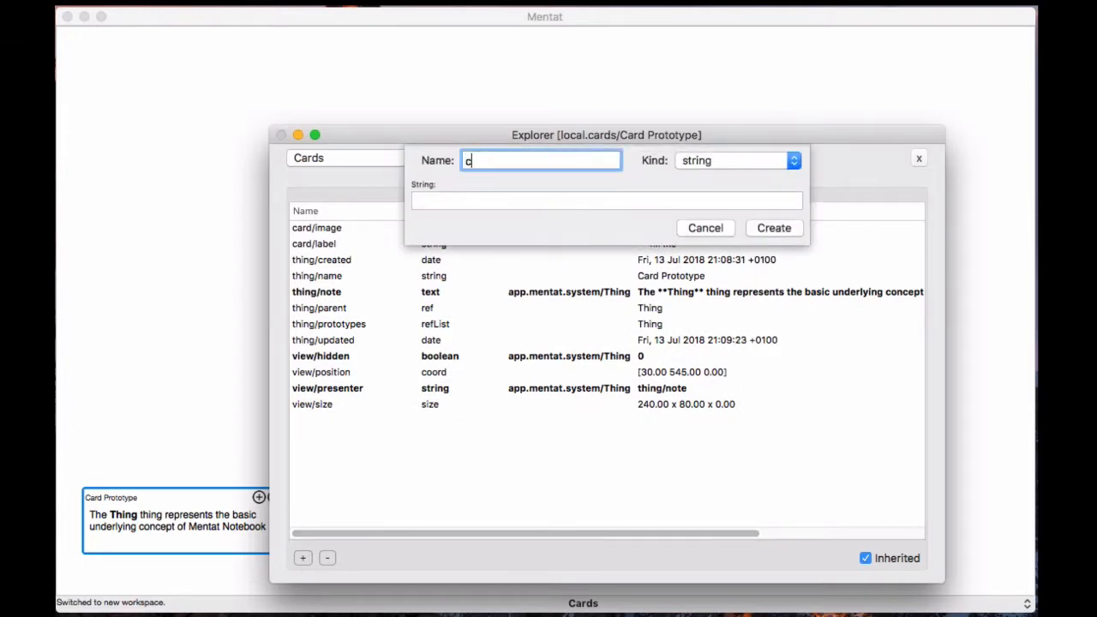
pyautogui.write('ard/pu')
pyautogui.write('llar')
pyautogui.click(600, 200)
pyautogui.write('*')
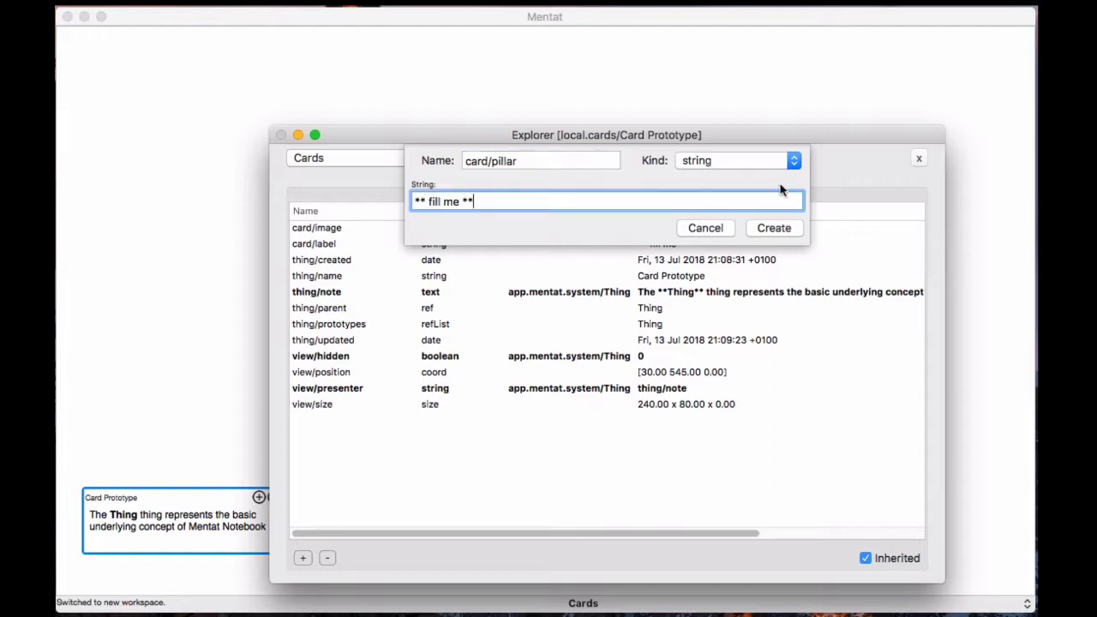
pyautogui.click(774, 228)
# Step: Add a text attribute named card/statement to Card Prototype with the value ** fill me **
pyautogui.click(302, 558)
pyautogui.write('ca')
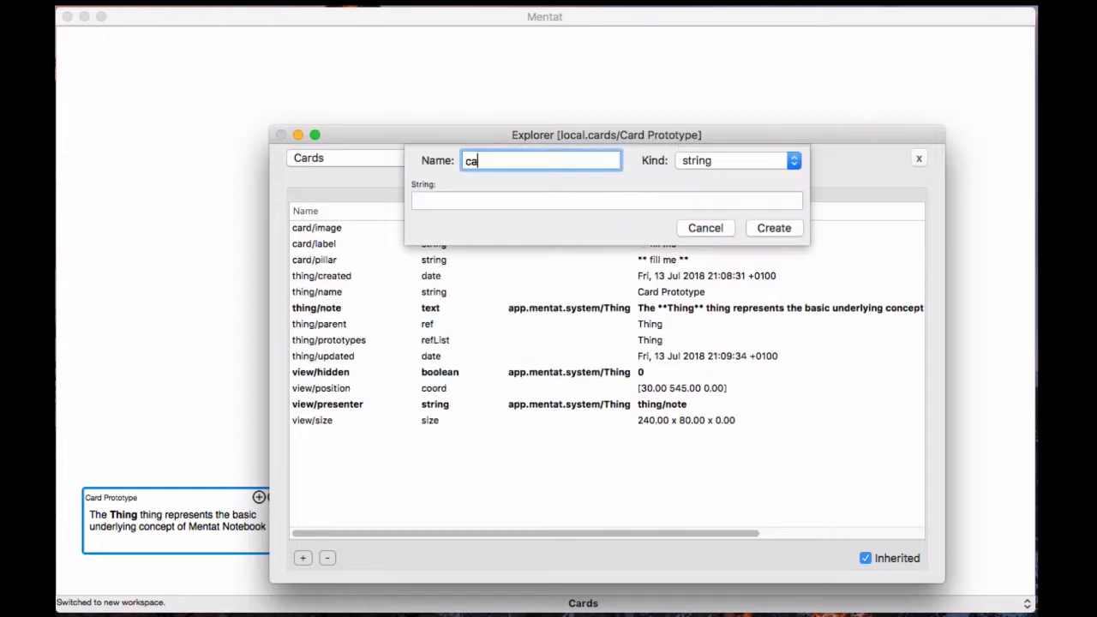
pyautogui.write('rd/statement')
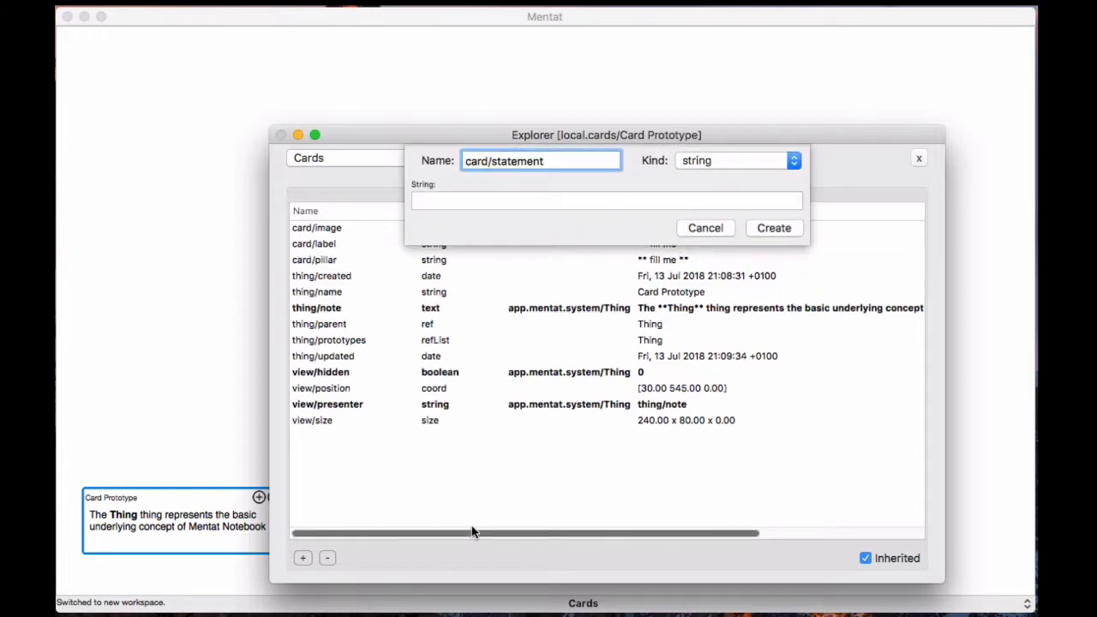
pyautogui.click(766, 160)
pyautogui.click(753, 175)
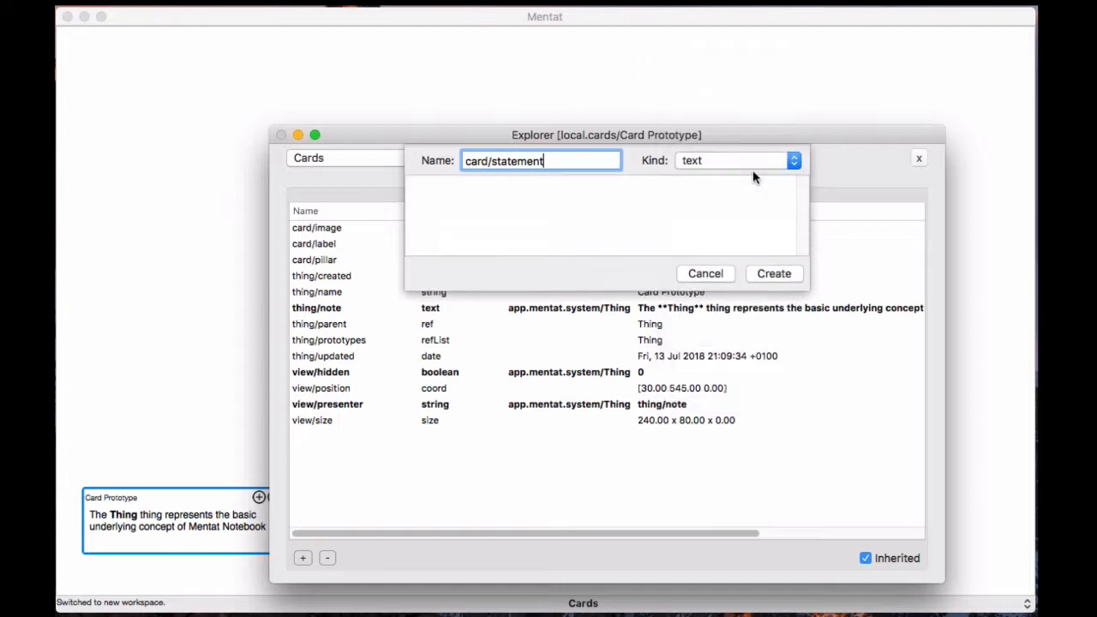
pyautogui.write('**')
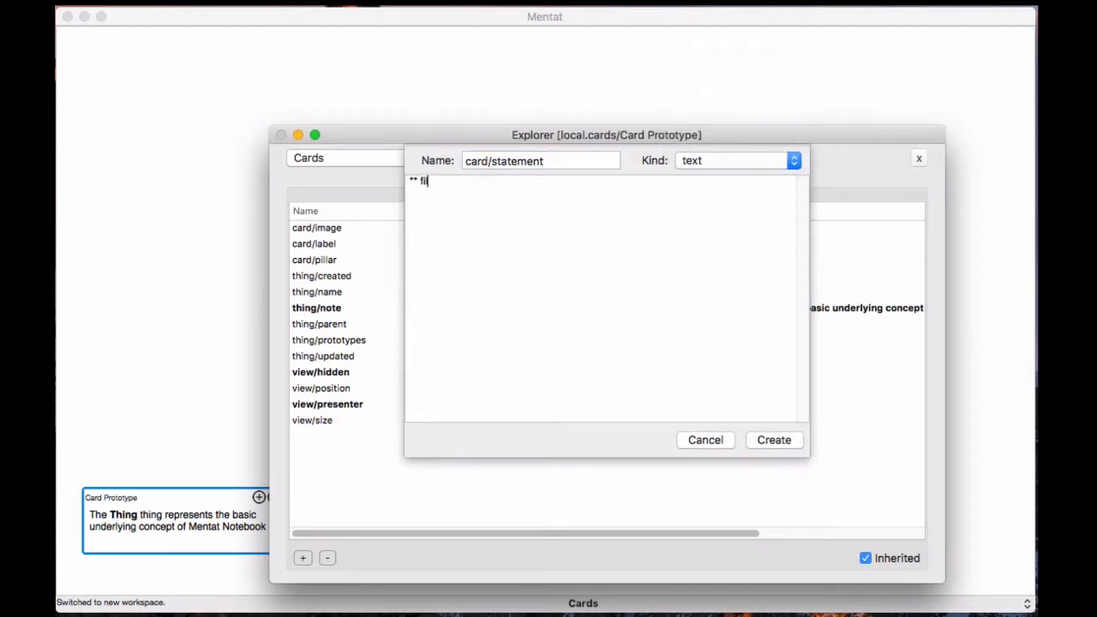
pyautogui.write(' fill me **')
pyautogui.click(775, 440)
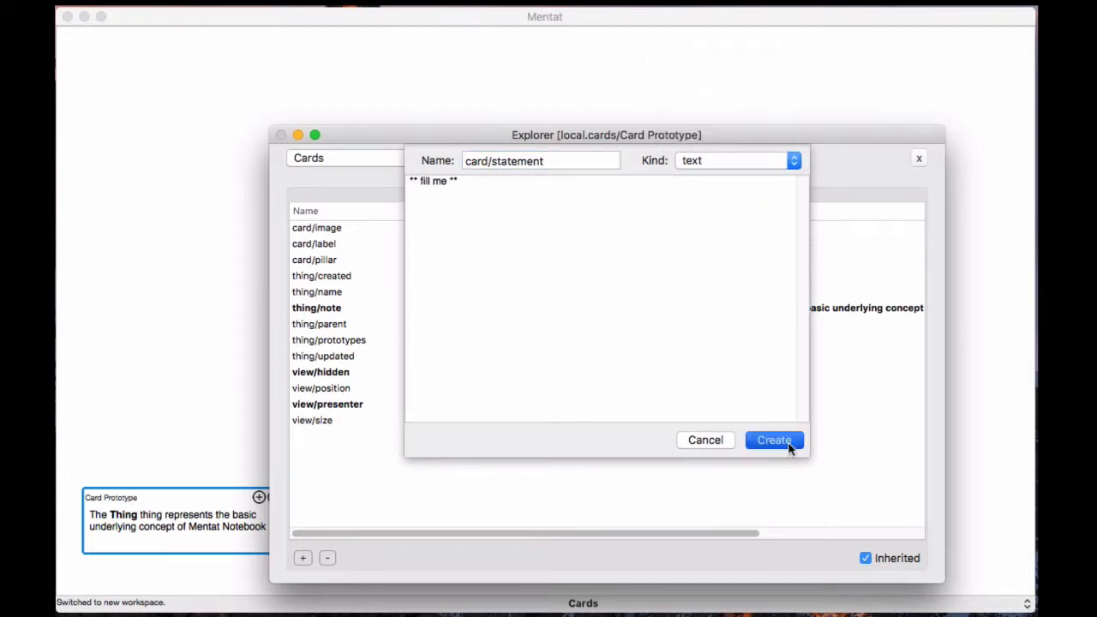
# Step: Review the card attributes added to Card Prototype and mark it as a Template in its properties
pyautogui.click(355, 230)
pyautogui.click(358, 246)
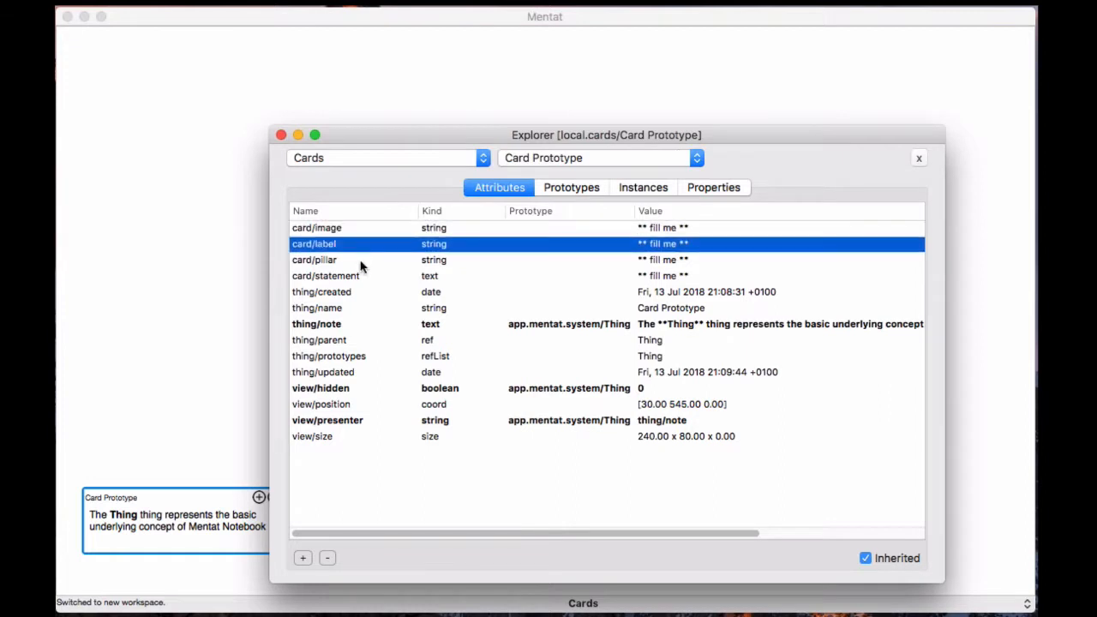
pyautogui.click(362, 261)
pyautogui.click(362, 275)
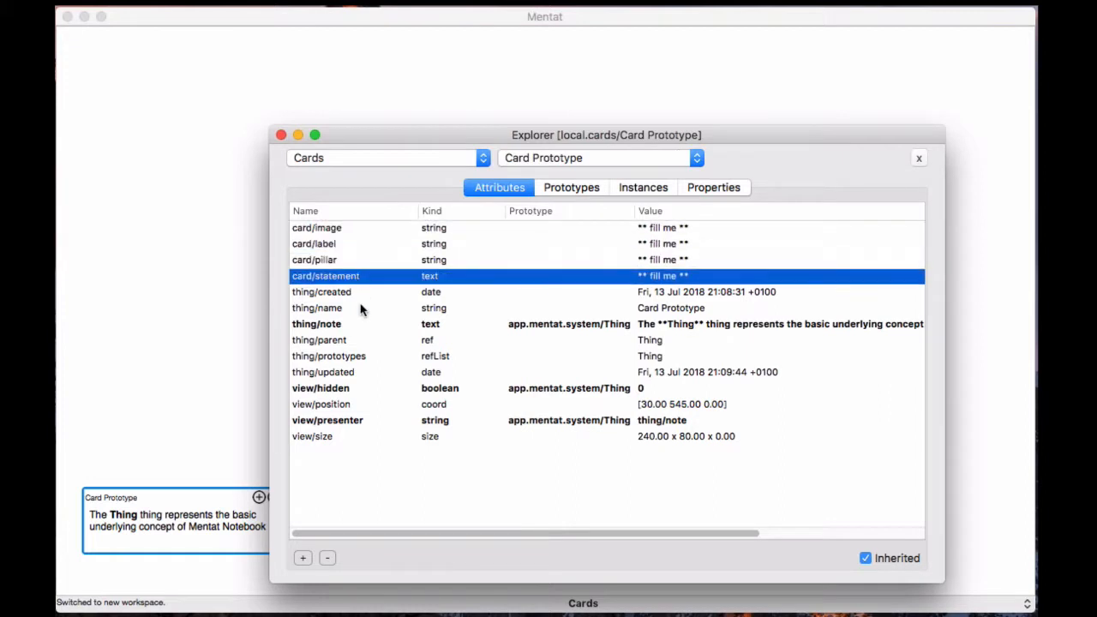
pyautogui.click(281, 136)
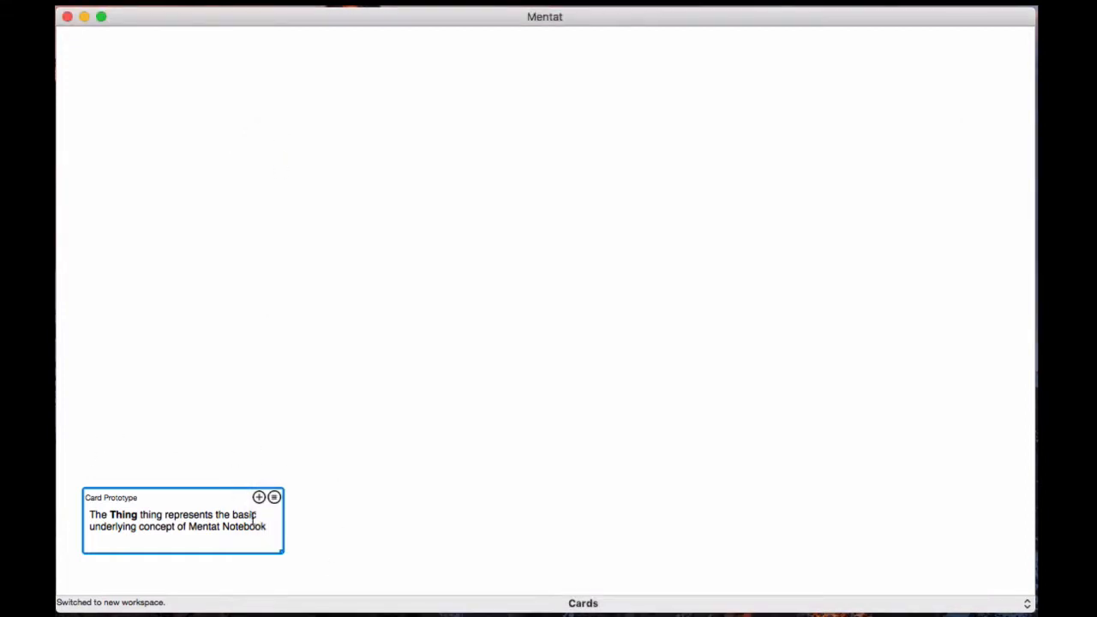
pyautogui.click(274, 499)
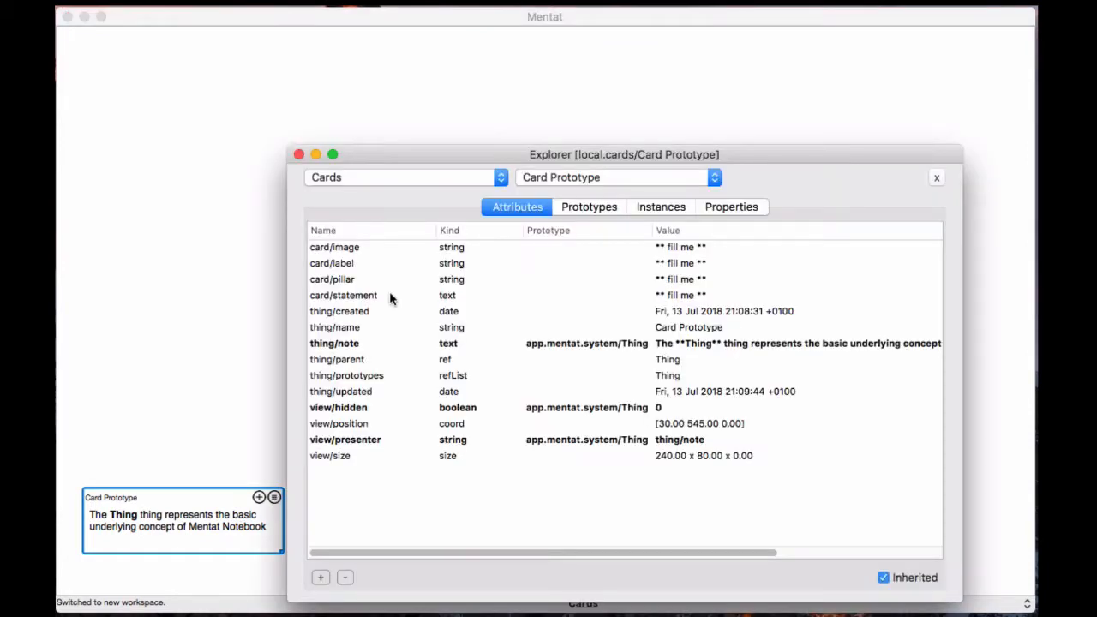
pyautogui.click(728, 206)
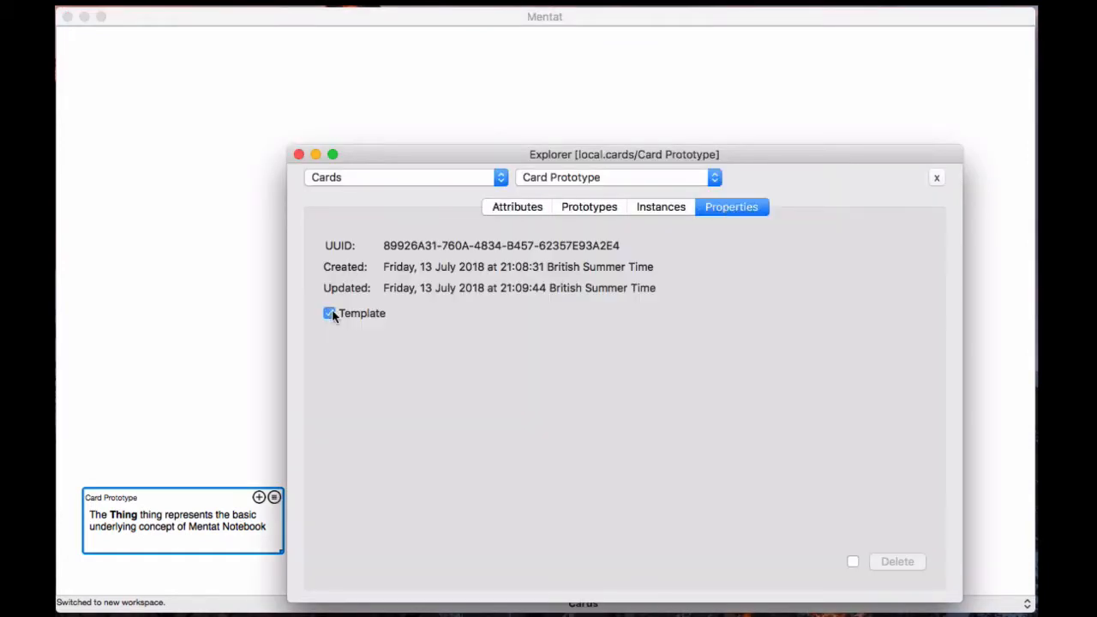
pyautogui.click(299, 154)
# Step: Create a card from the Cards workspace's Card Prototype in the upper part of the canvas and rename it A-1
pyautogui.rightClick(300, 152)
pyautogui.moveTo(387, 159)
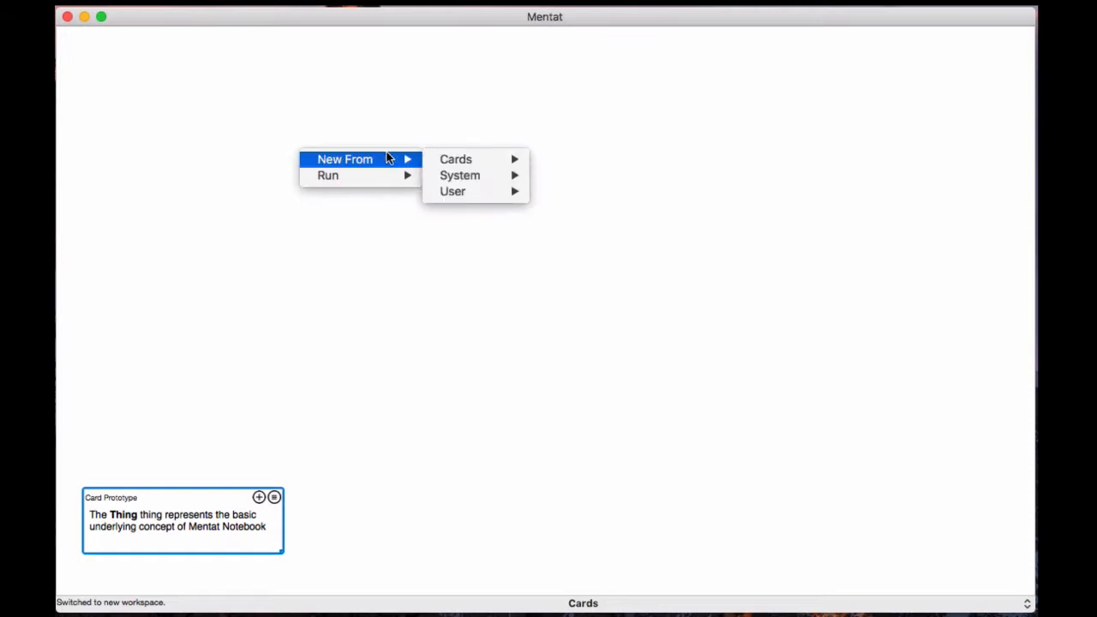
pyautogui.moveTo(455, 159)
pyautogui.click(576, 163)
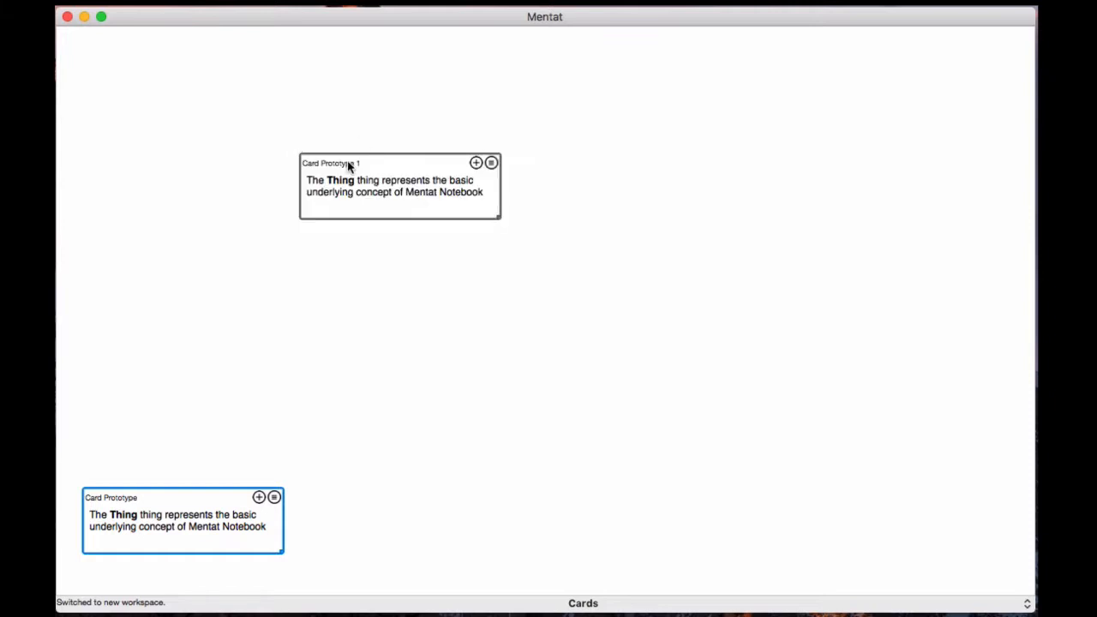
pyautogui.doubleClick(349, 166)
pyautogui.moveTo(574, 99); pyautogui.dragTo(411, 96)
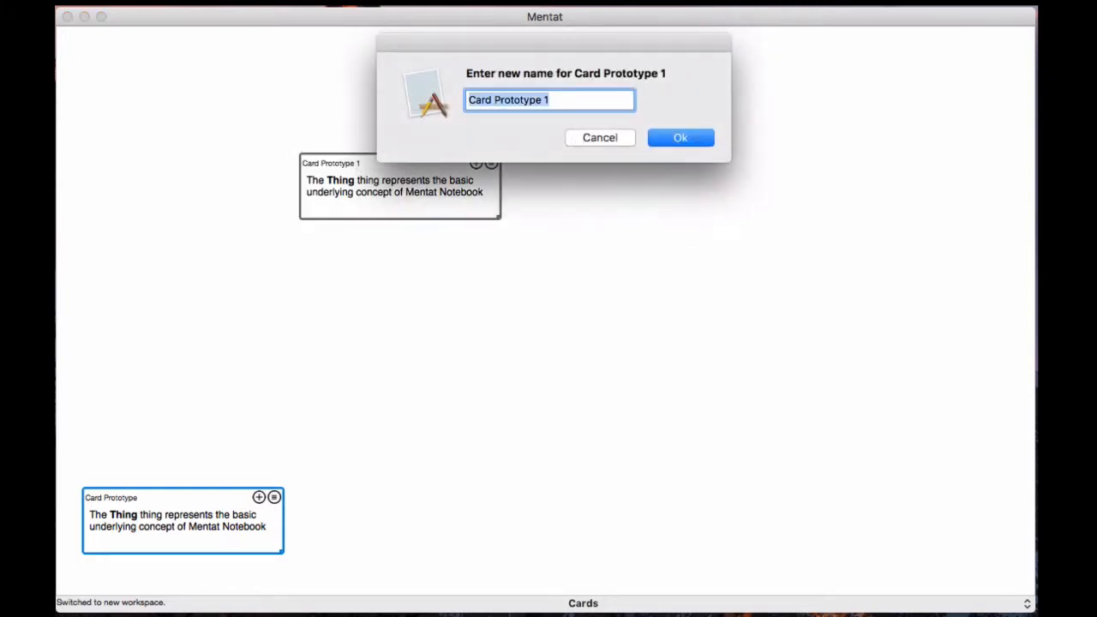
pyautogui.write('A-1')
pyautogui.click(668, 138)
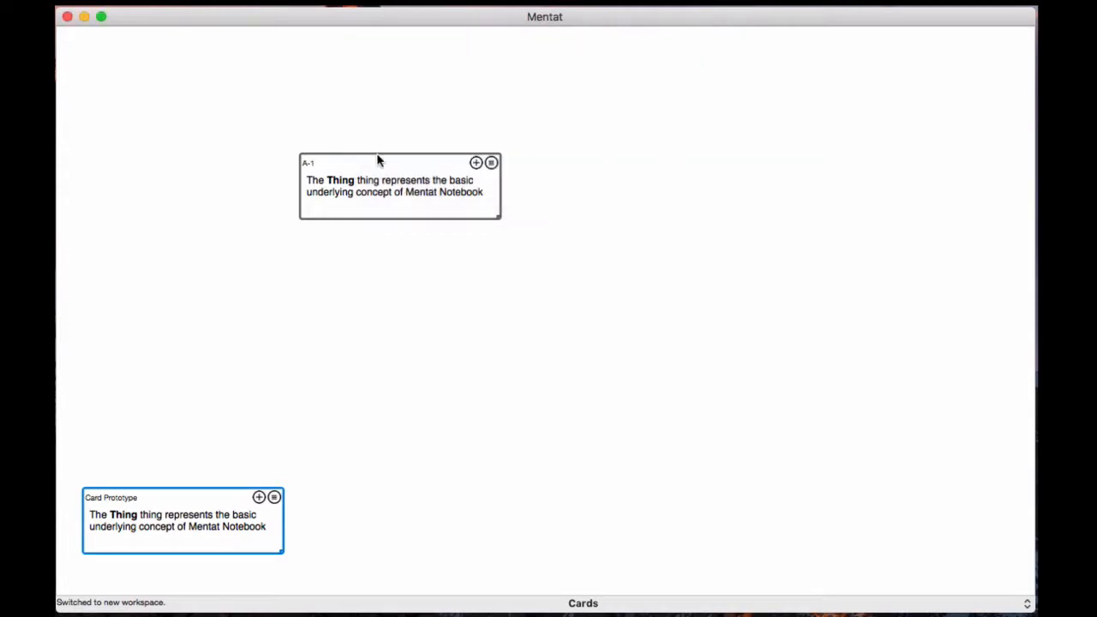
# Step: Check which attributes card A-1 inherits from Card Prototype, and move A-1 to the trash
pyautogui.click(492, 163)
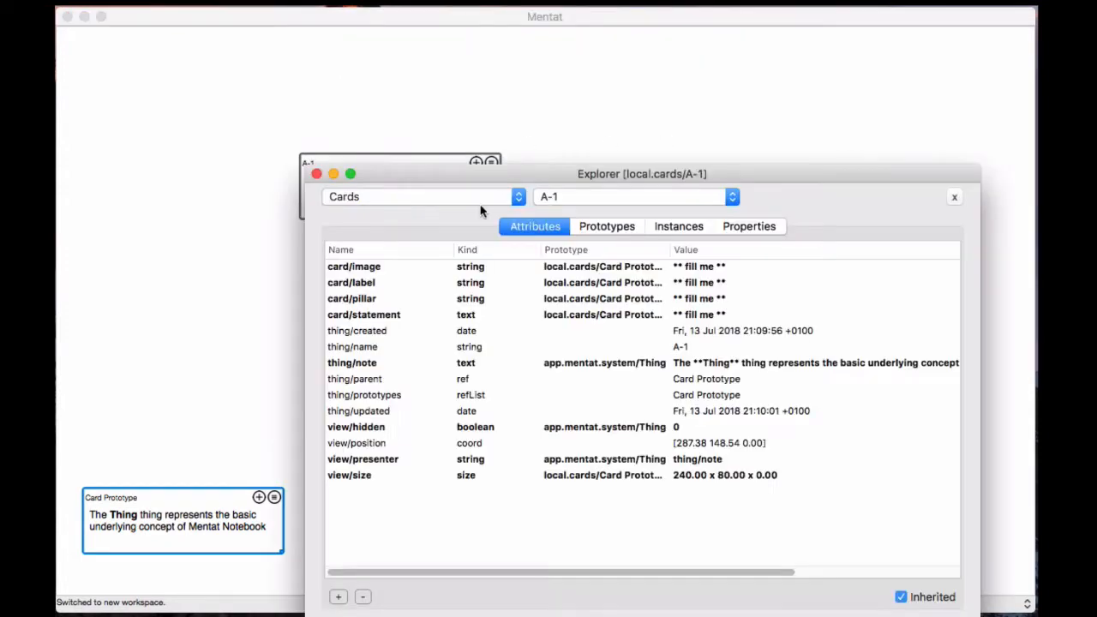
pyautogui.click(546, 271)
pyautogui.click(546, 299)
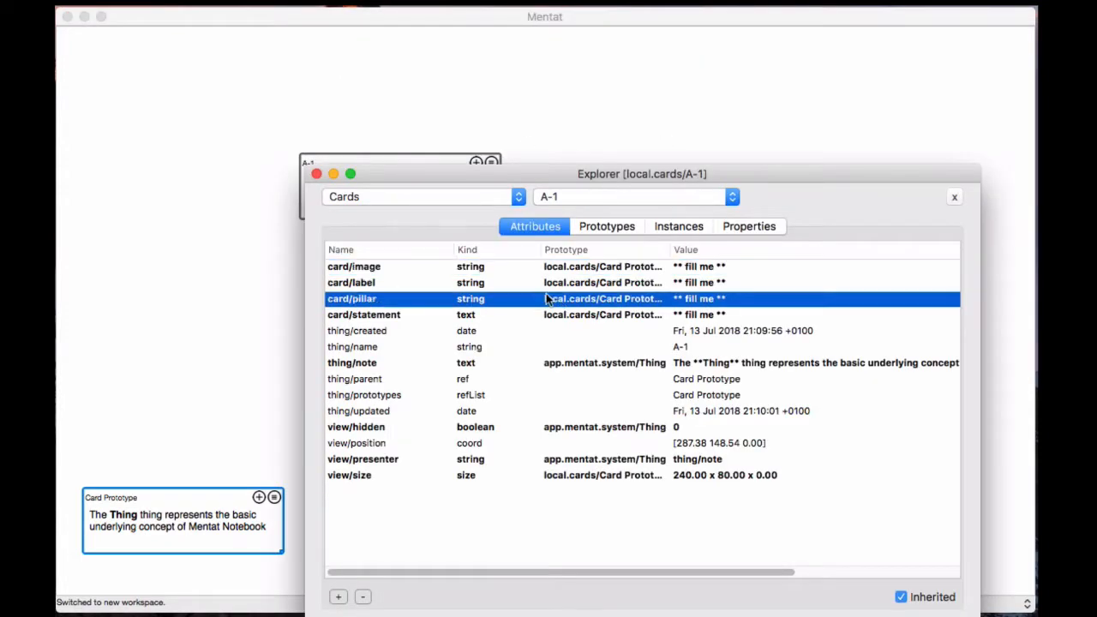
pyautogui.click(316, 174)
pyautogui.rightClick(410, 163)
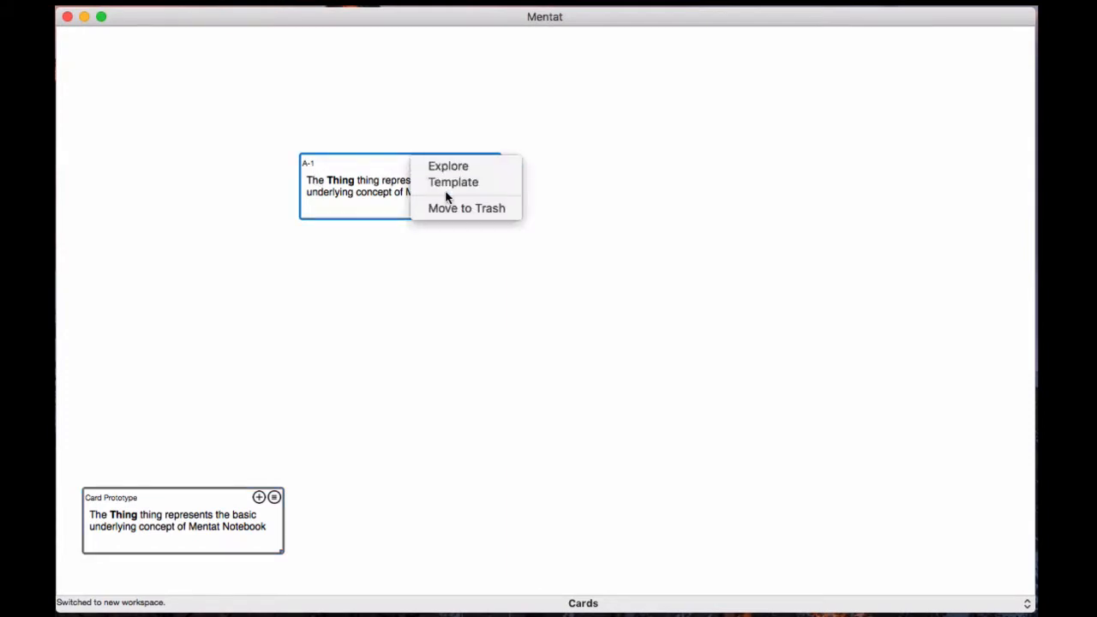
pyautogui.click(450, 211)
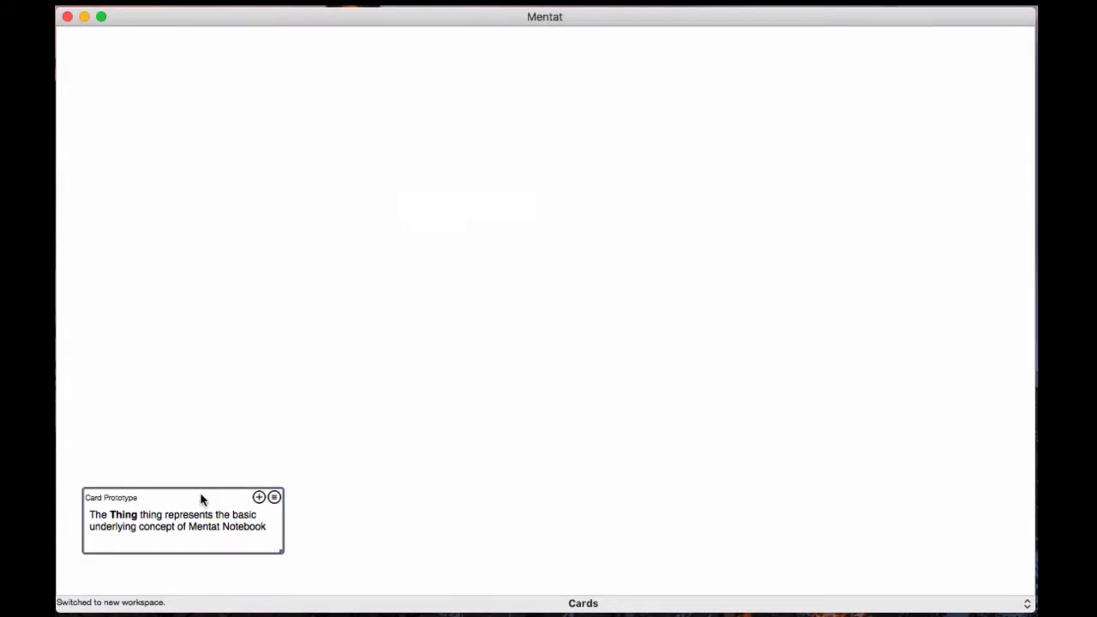
# Step: Move the Card Prototype card further down the canvas, close to its left edge
pyautogui.moveTo(204, 498); pyautogui.dragTo(224, 556)
pyautogui.scroll(-2, 343, 541)
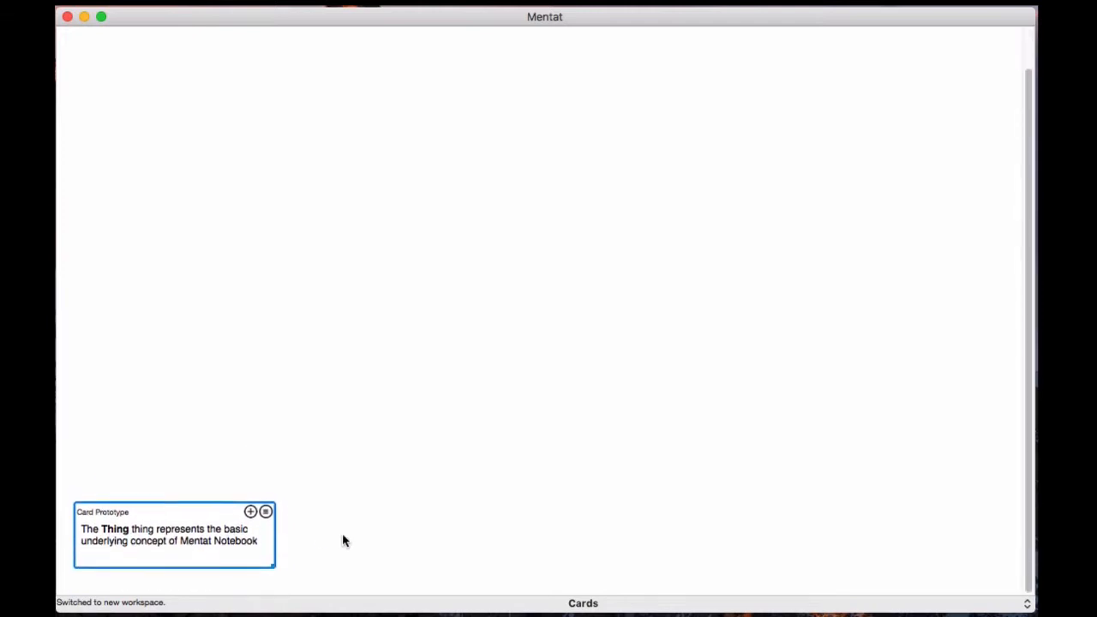
pyautogui.moveTo(205, 509); pyautogui.dragTo(205, 552)
pyautogui.scroll(-2, 325, 559)
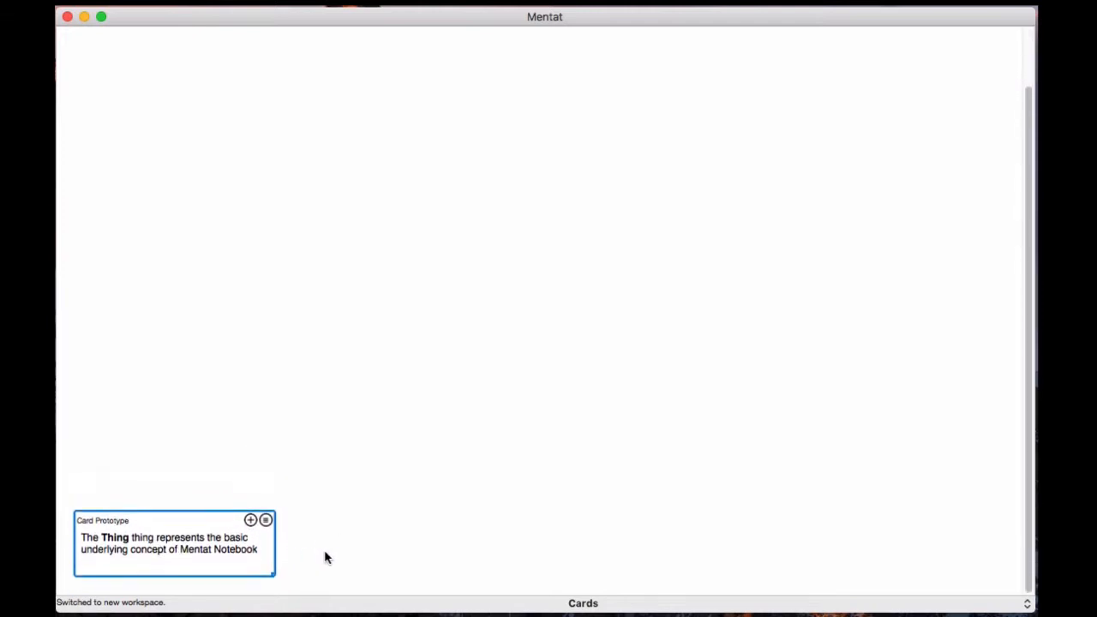
# Step: Create a new Thing from the System workspace's Import Task prototype and place it directly beside the Card Prototype card
pyautogui.rightClick(297, 524)
pyautogui.moveTo(334, 527)
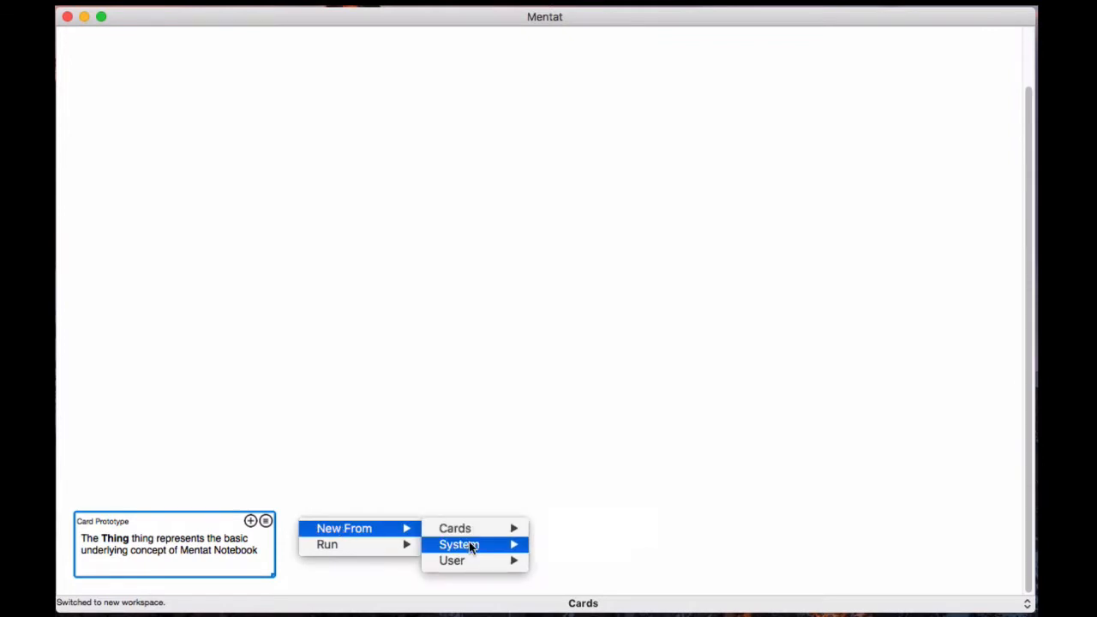
pyautogui.moveTo(469, 544)
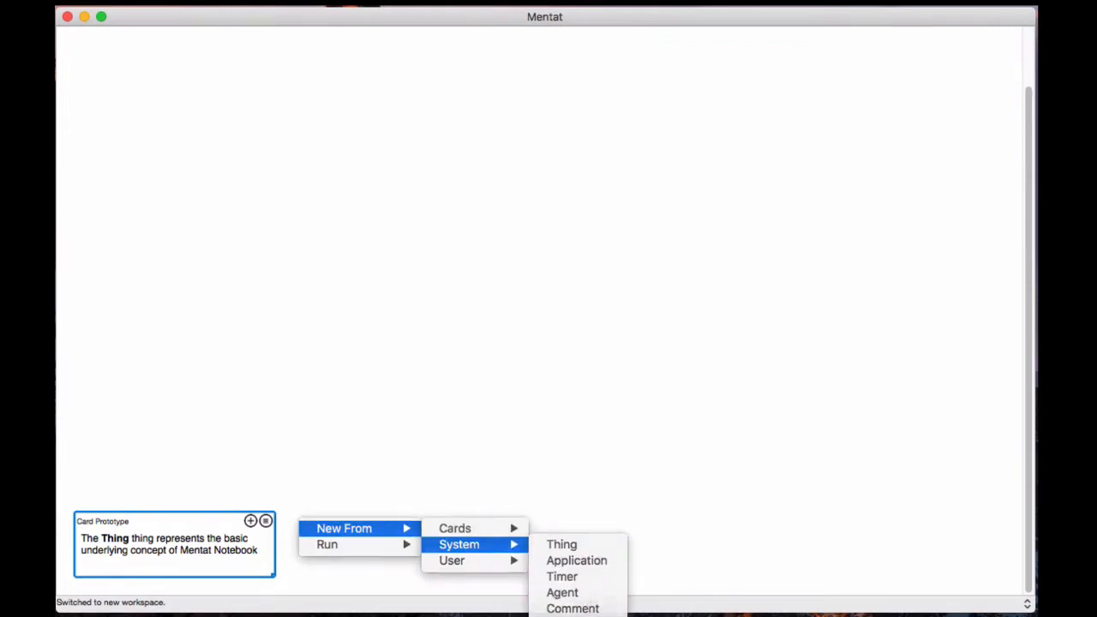
pyautogui.click(572, 616)
pyautogui.moveTo(431, 525); pyautogui.dragTo(420, 515)
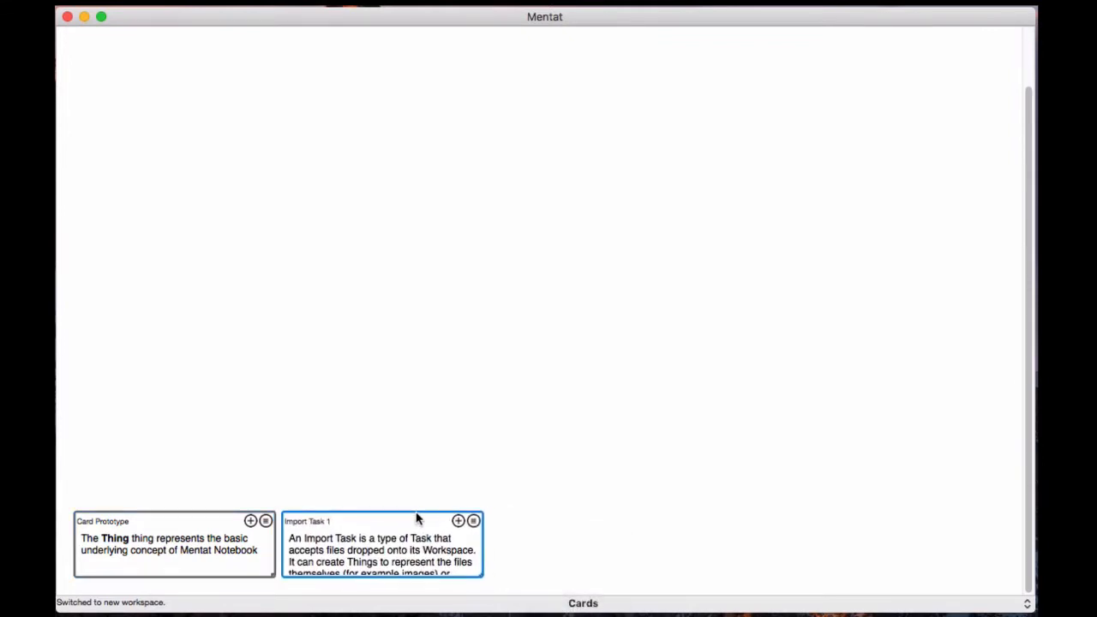
# Step: Examine which prototype Import Task 1 derives from, plus the prototypes and attributes of the System workspace's Import Task
pyautogui.click(474, 521)
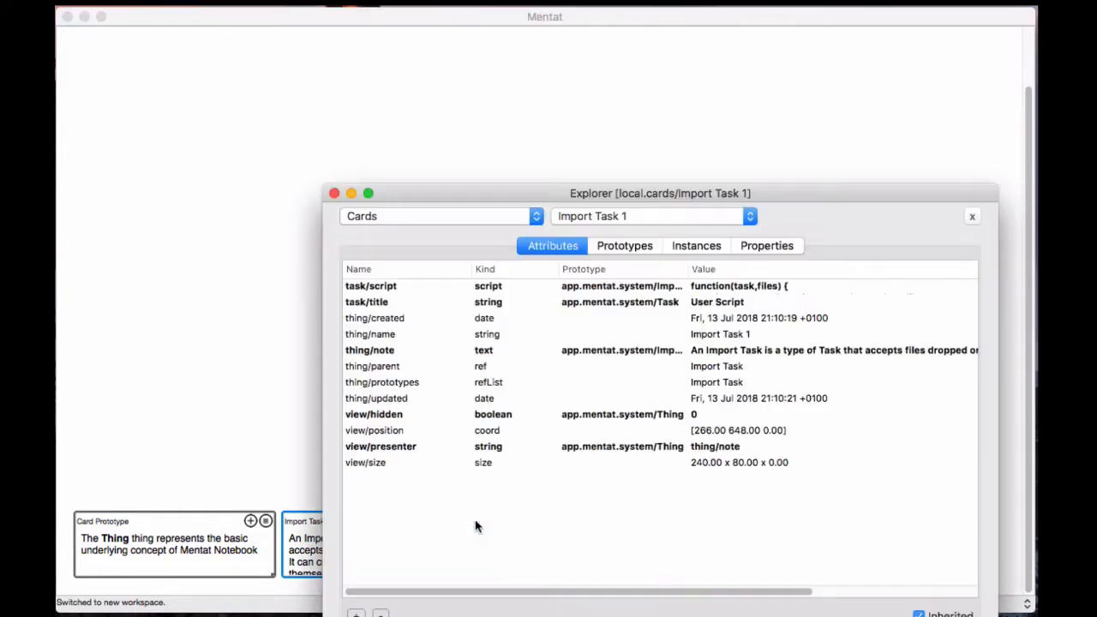
pyautogui.click(625, 246)
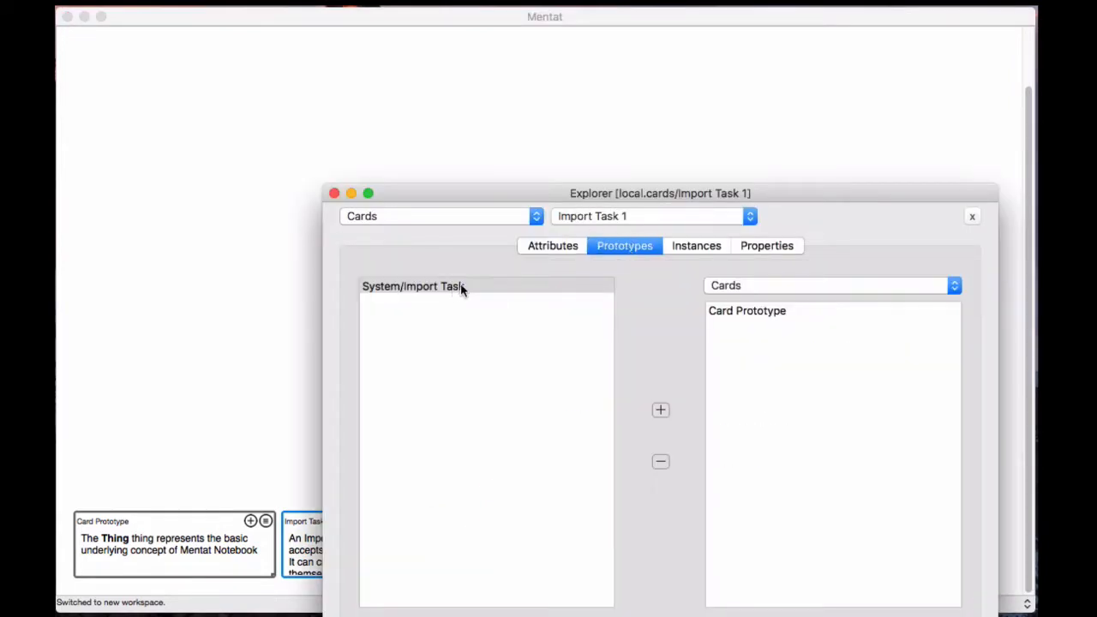
pyautogui.click(484, 288)
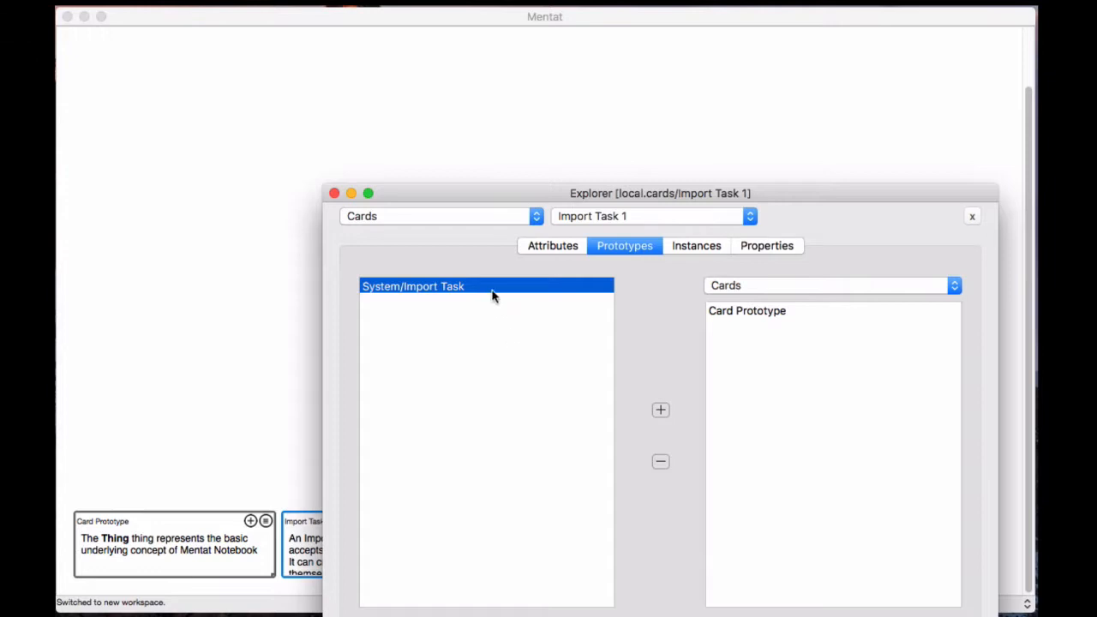
pyautogui.click(513, 218)
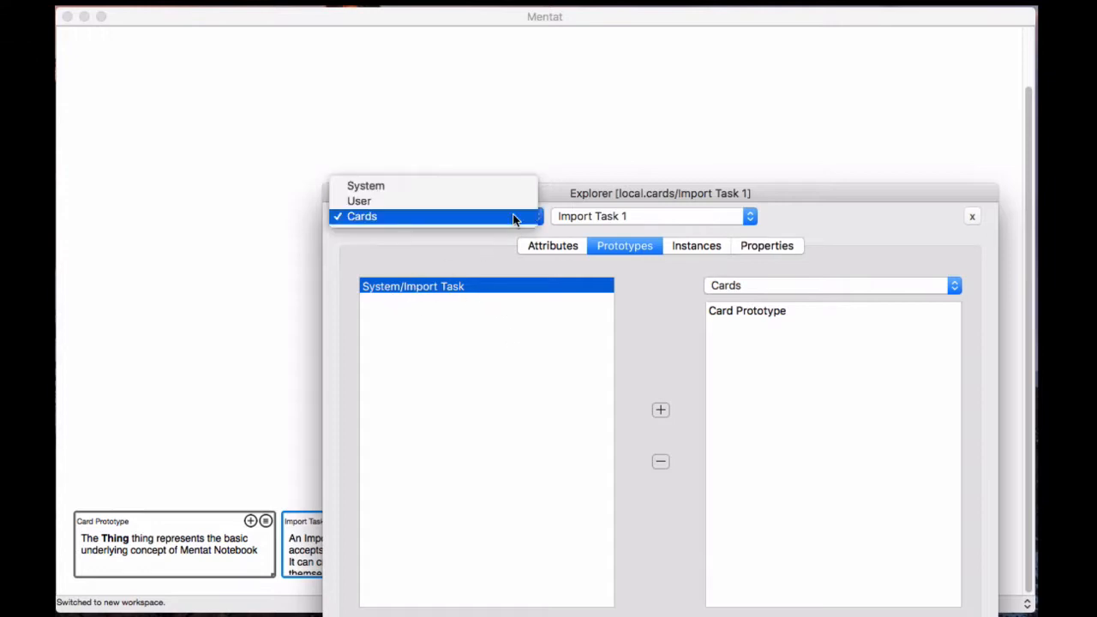
pyautogui.click(505, 187)
pyautogui.click(645, 216)
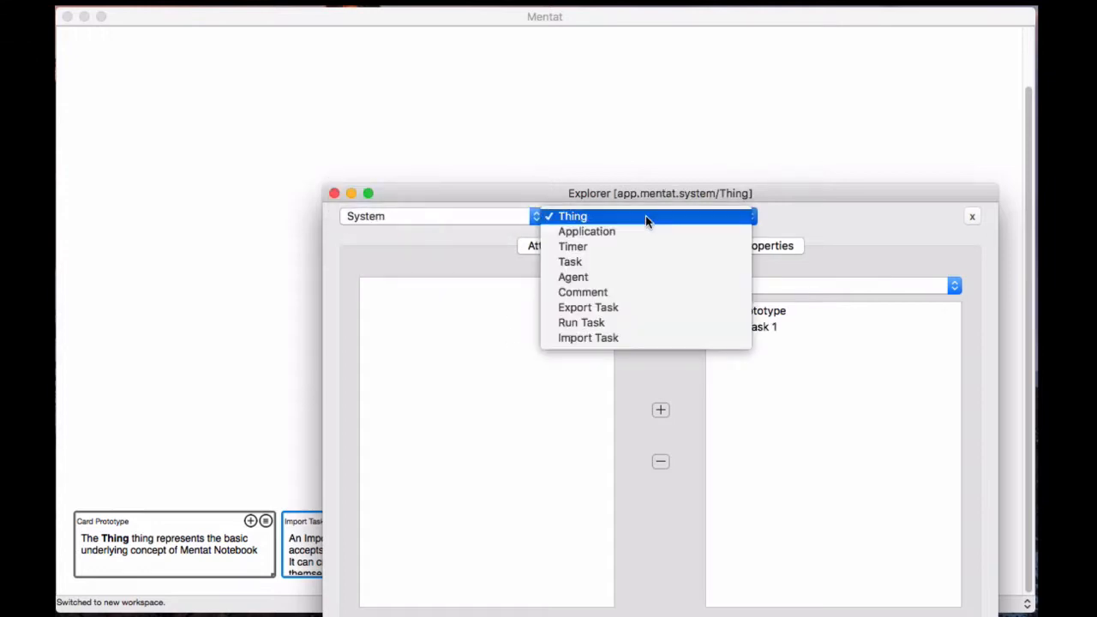
pyautogui.click(614, 338)
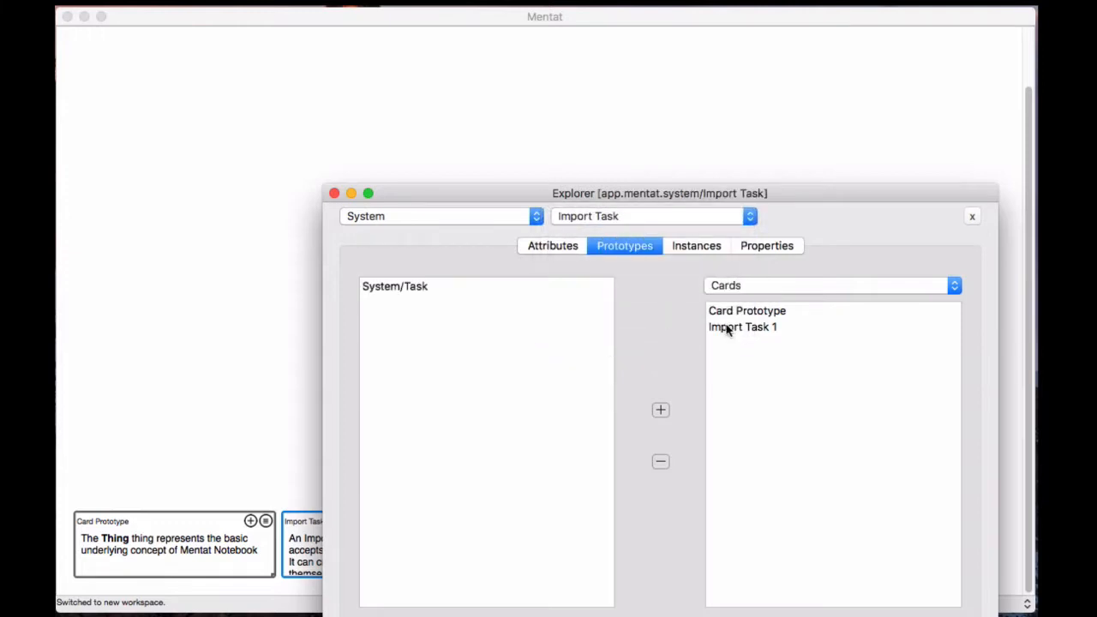
pyautogui.click(481, 282)
pyautogui.click(560, 250)
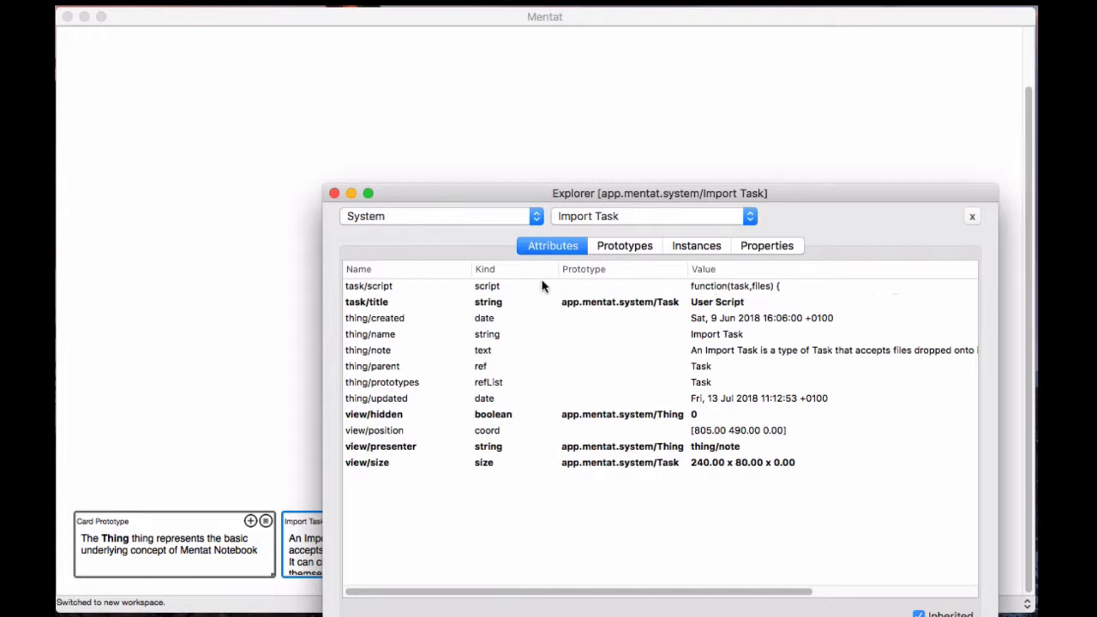
pyautogui.click(334, 193)
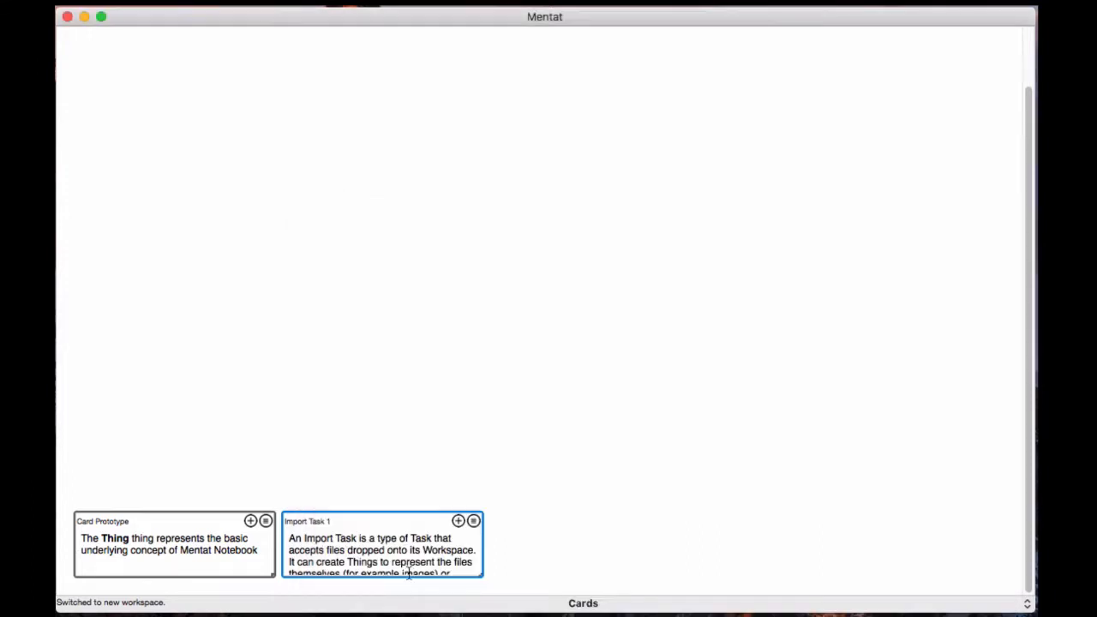
# Step: Read through the default task/script function of Import Task 1 in its attributes, accept it as is and close the Explorer
pyautogui.click(473, 521)
pyautogui.moveTo(540, 215); pyautogui.dragTo(433, 133)
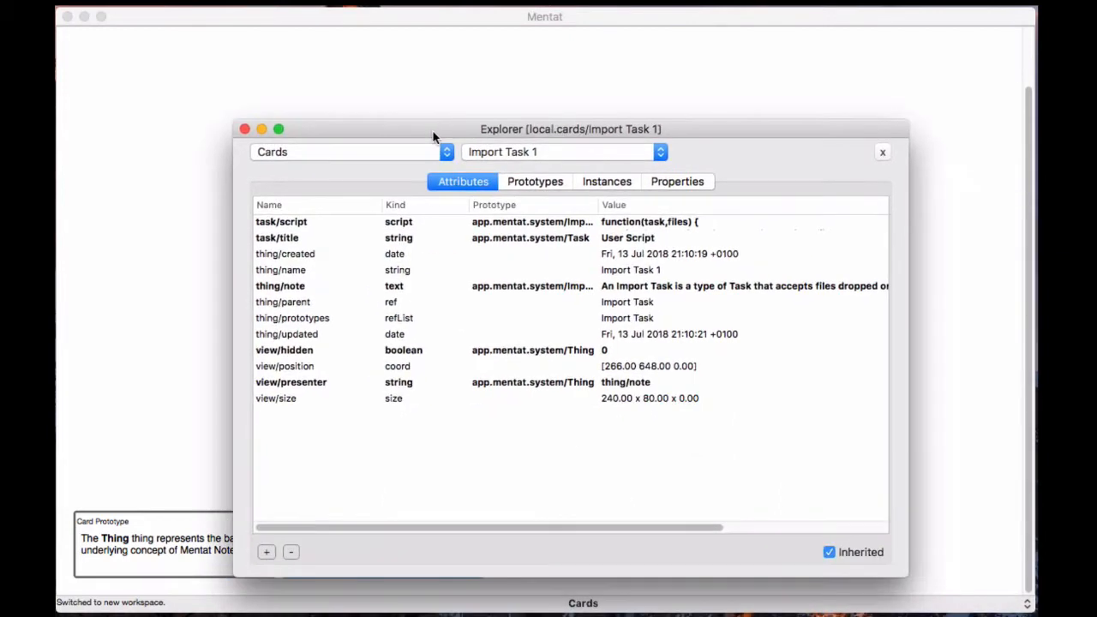
pyautogui.doubleClick(455, 224)
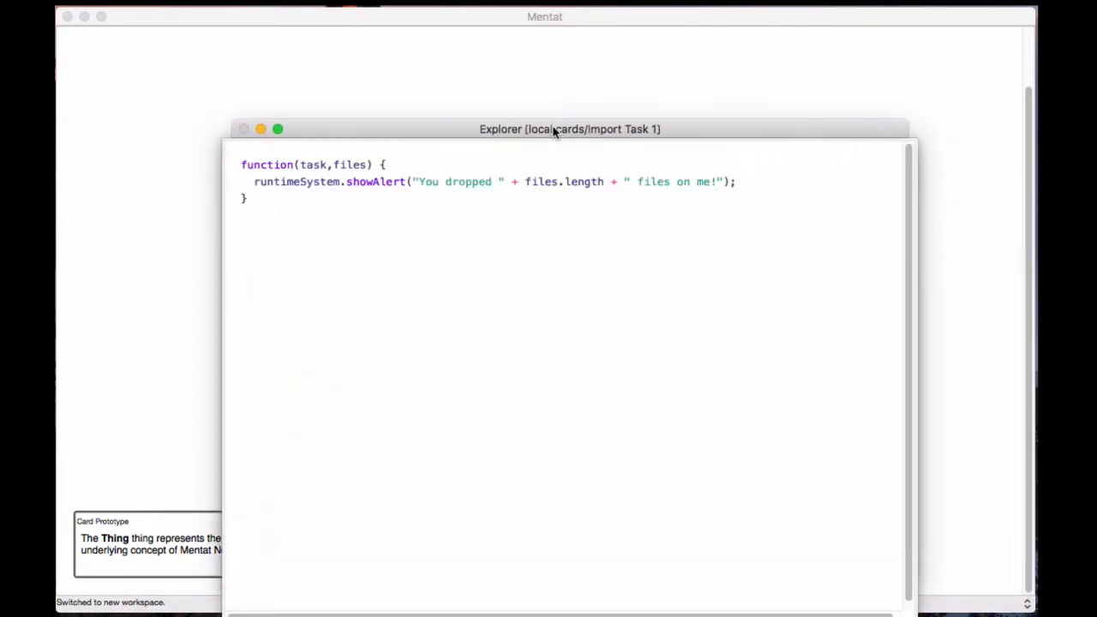
pyautogui.moveTo(554, 129); pyautogui.dragTo(516, 38)
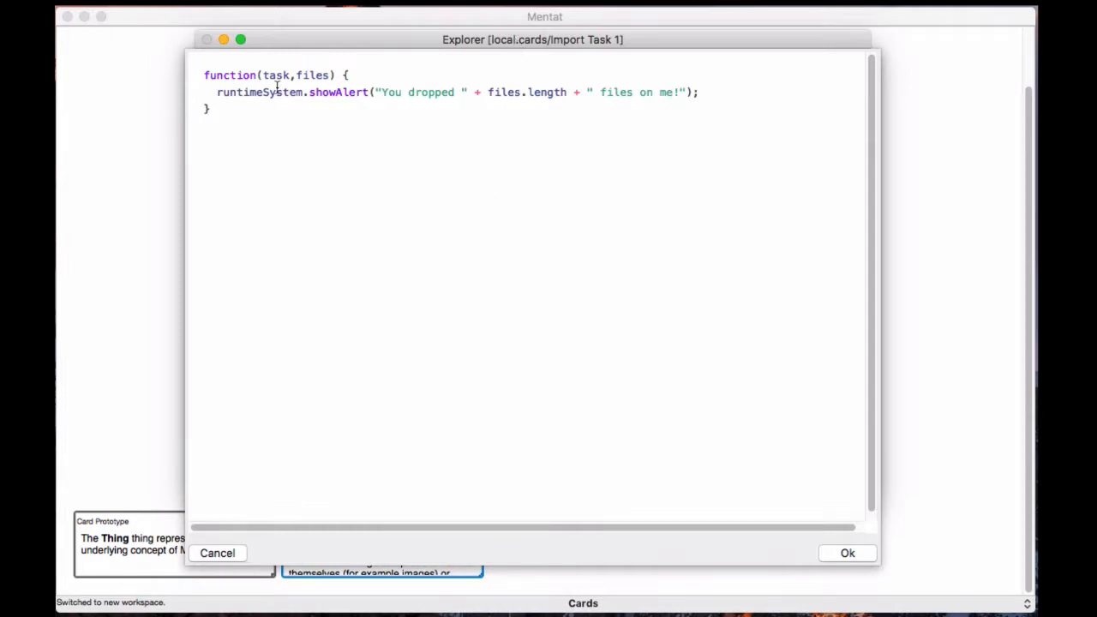
pyautogui.moveTo(207, 78); pyautogui.dragTo(212, 78)
pyautogui.moveTo(220, 121); pyautogui.dragTo(196, 71)
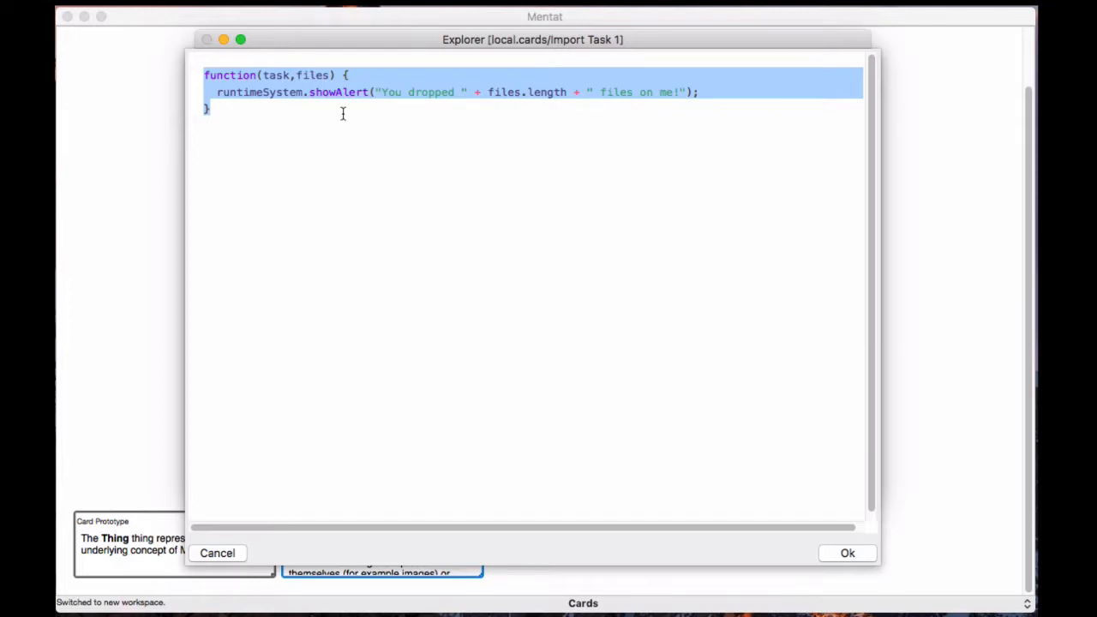
pyautogui.click(845, 553)
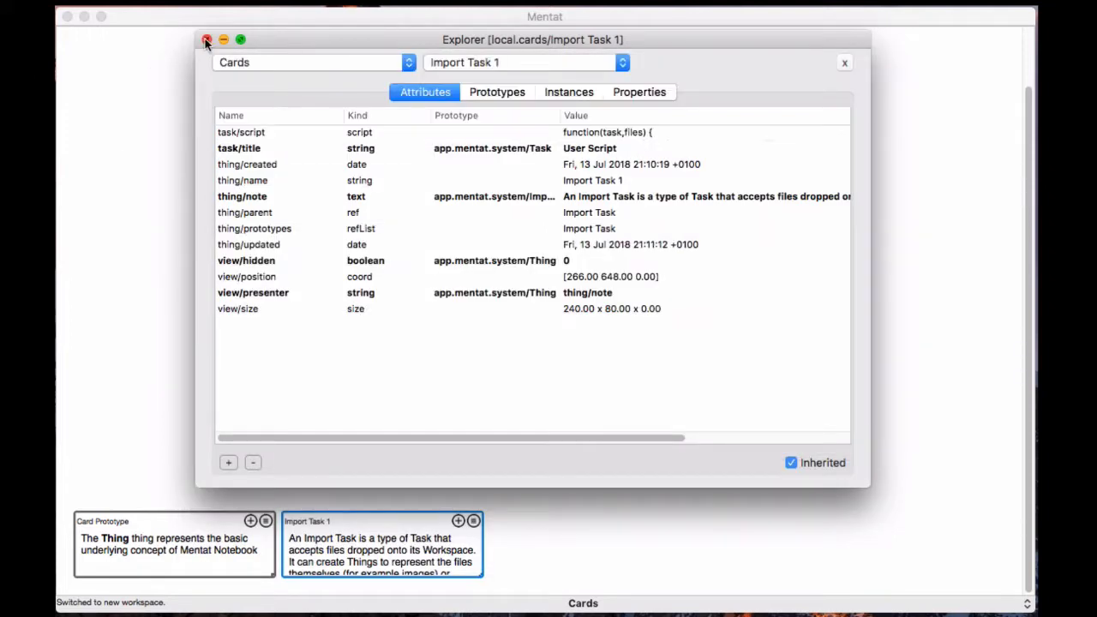
pyautogui.click(206, 41)
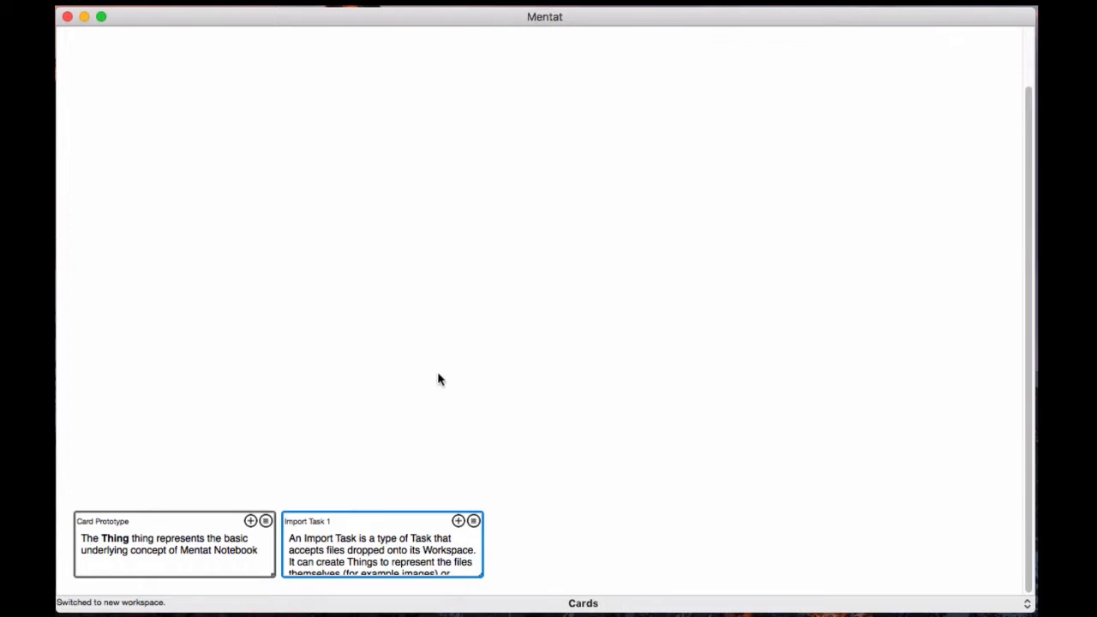
# Step: Bring Challenge Cards v0.6.csv into the Cards workspace, run the import using Import Task 1 and dismiss the resulting alert
pyautogui.press('super+Tab')
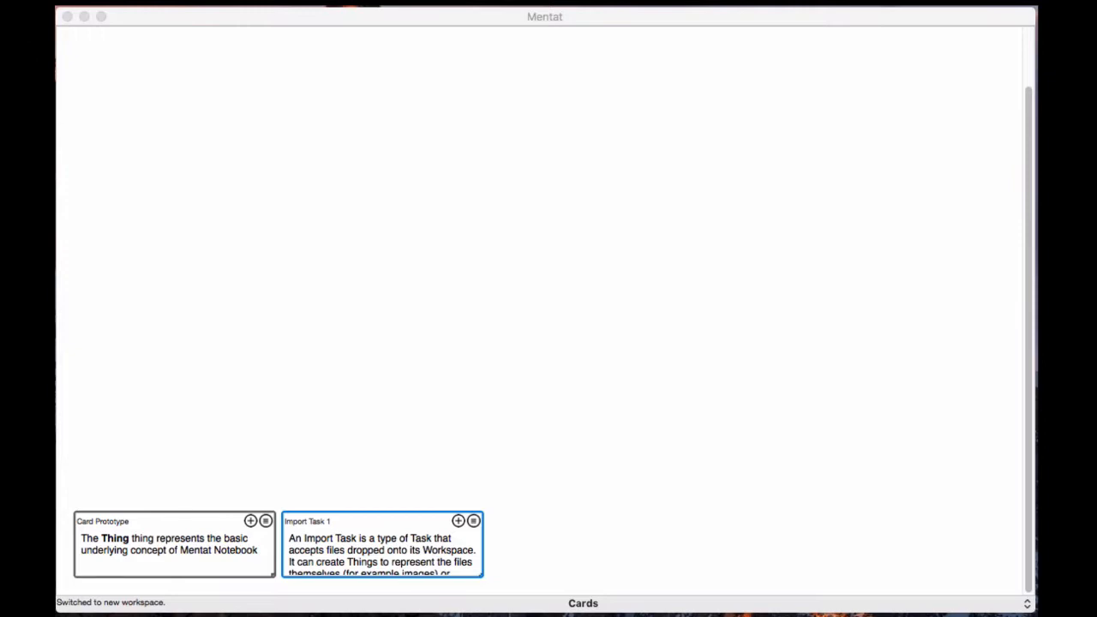
pyautogui.moveTo(216, 7); pyautogui.dragTo(578, 195)
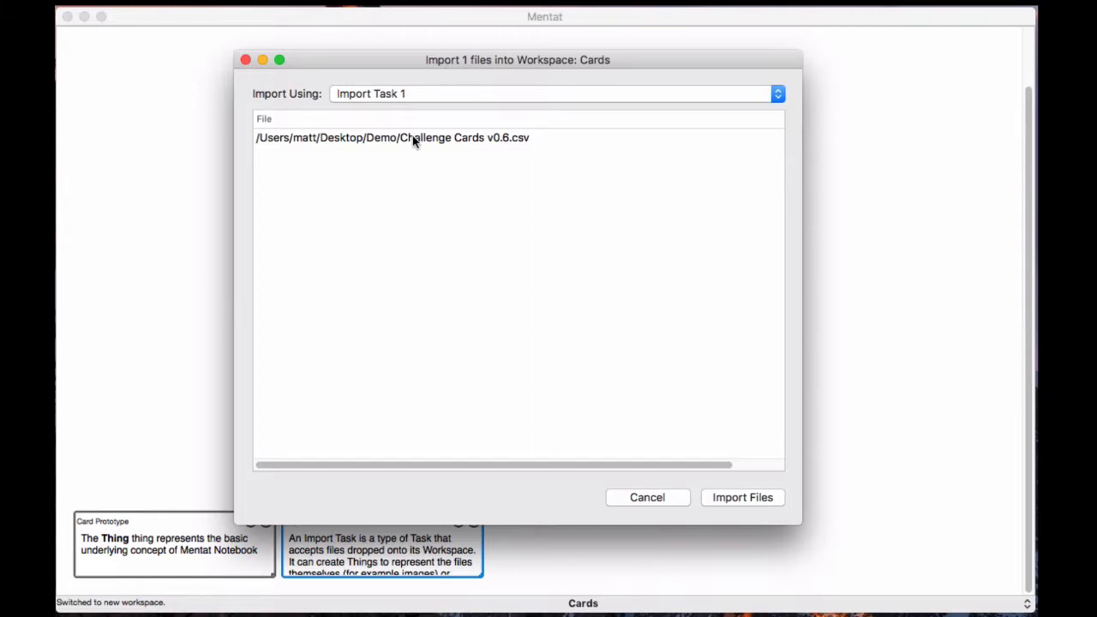
pyautogui.click(470, 94)
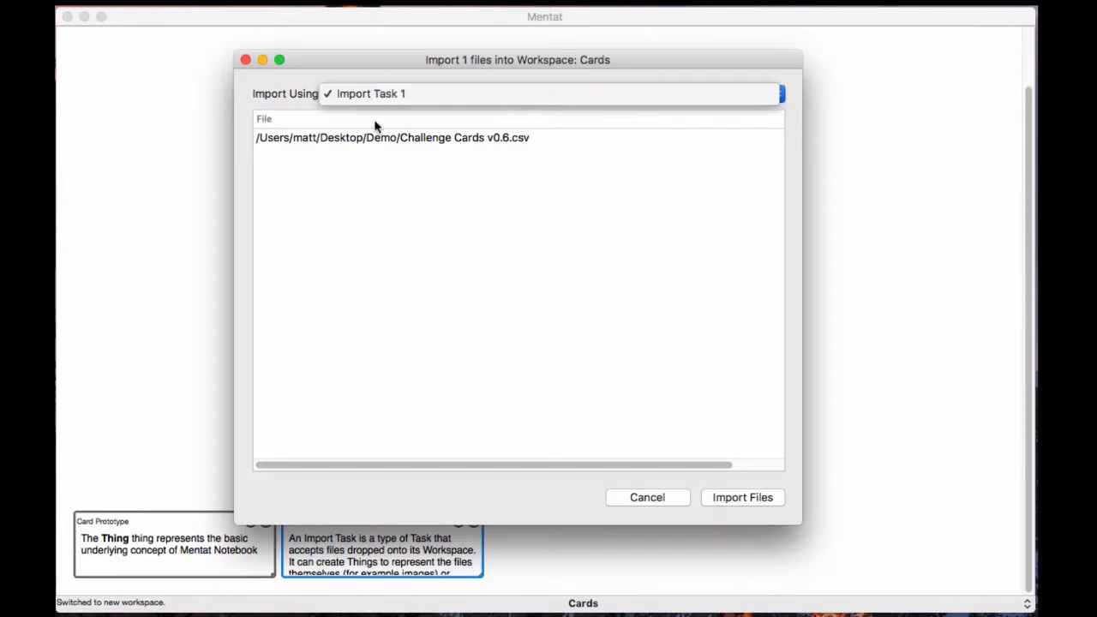
pyautogui.click(440, 97)
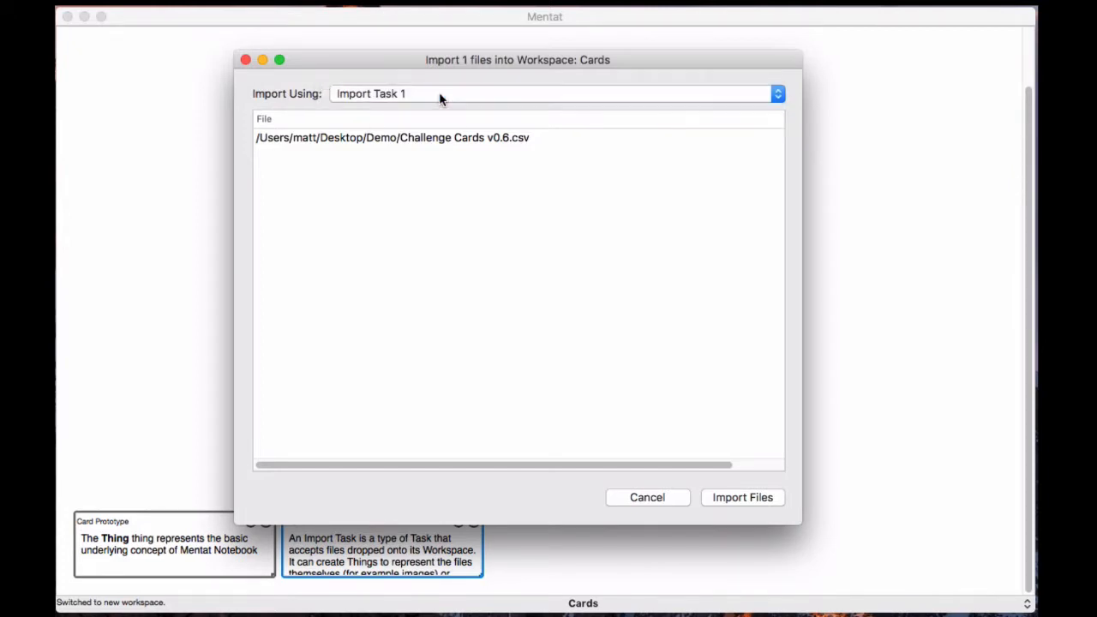
pyautogui.click(429, 139)
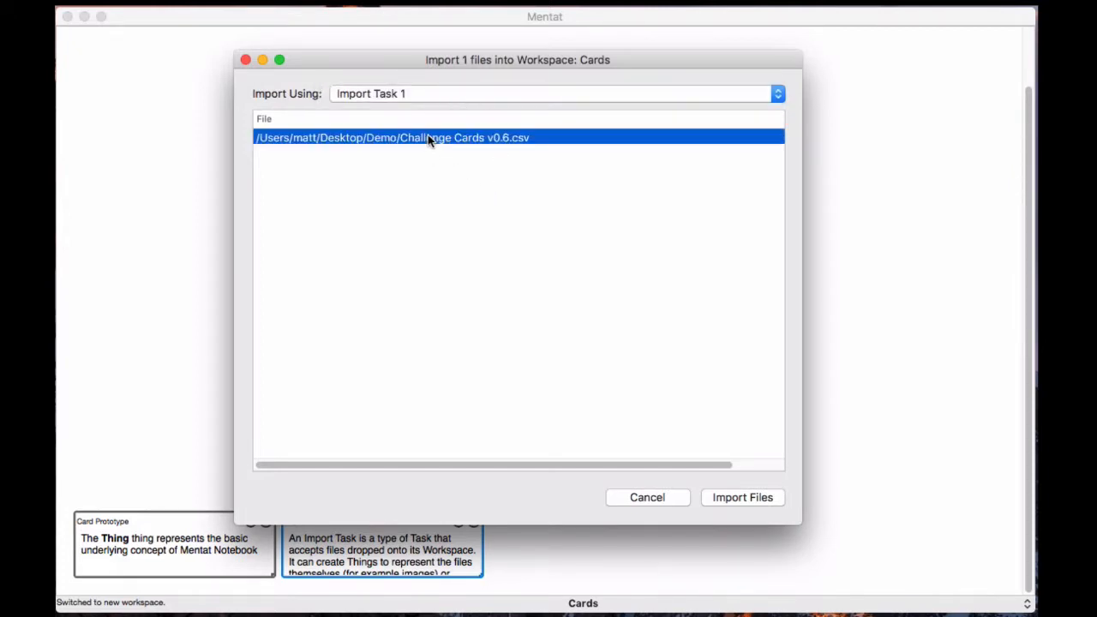
pyautogui.click(730, 499)
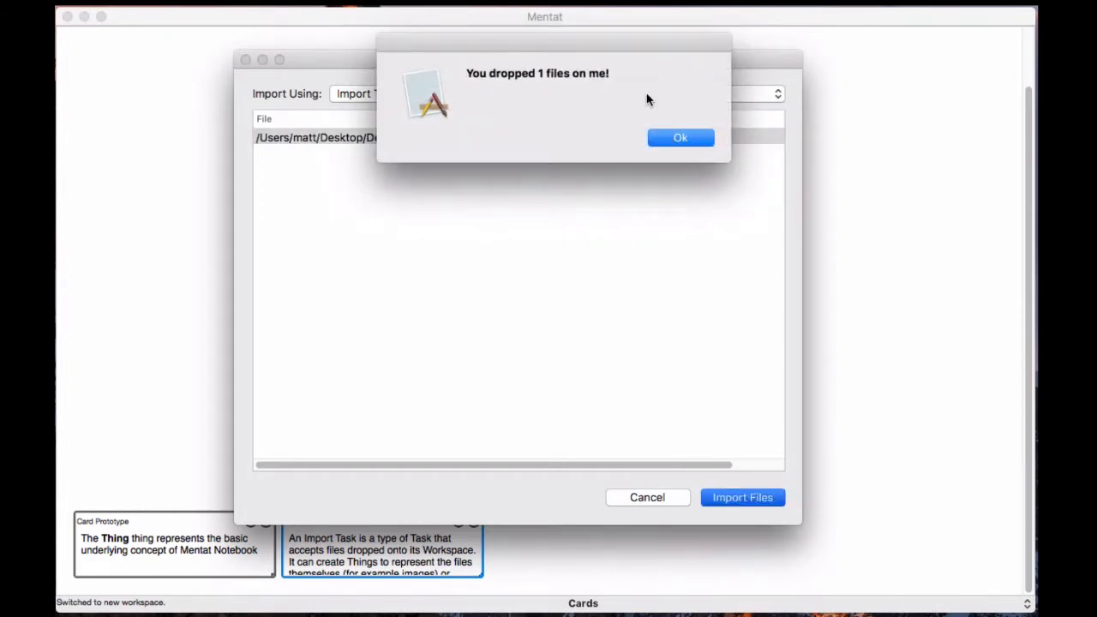
pyautogui.click(681, 138)
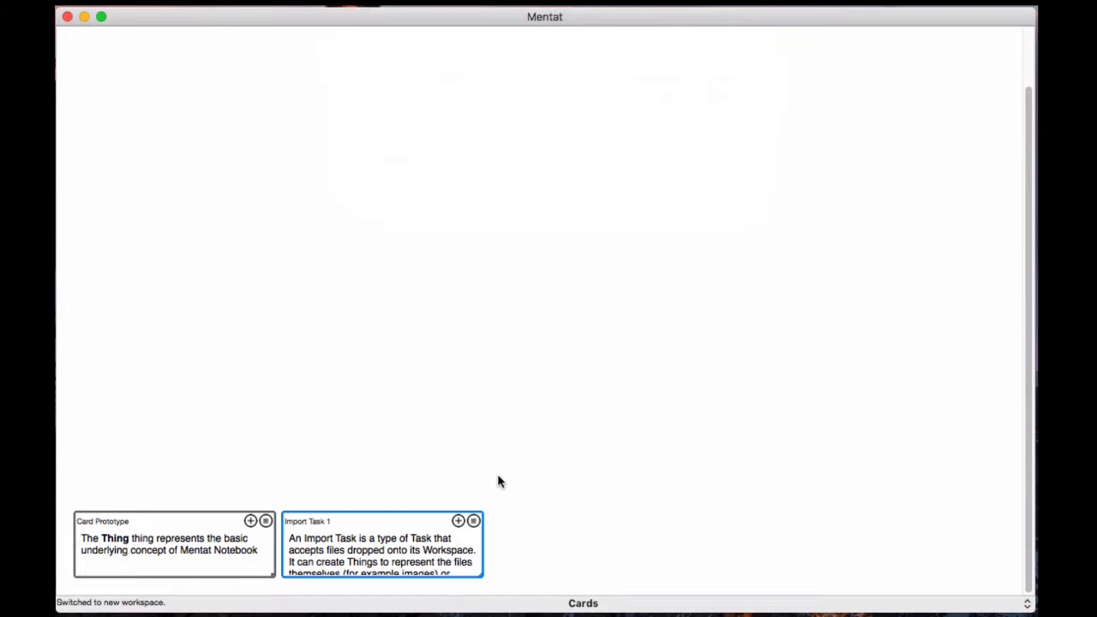
# Step: Reopen the attributes of Import Task 1 and review its task/script function once more without editing it
pyautogui.click(474, 521)
pyautogui.doubleClick(557, 330)
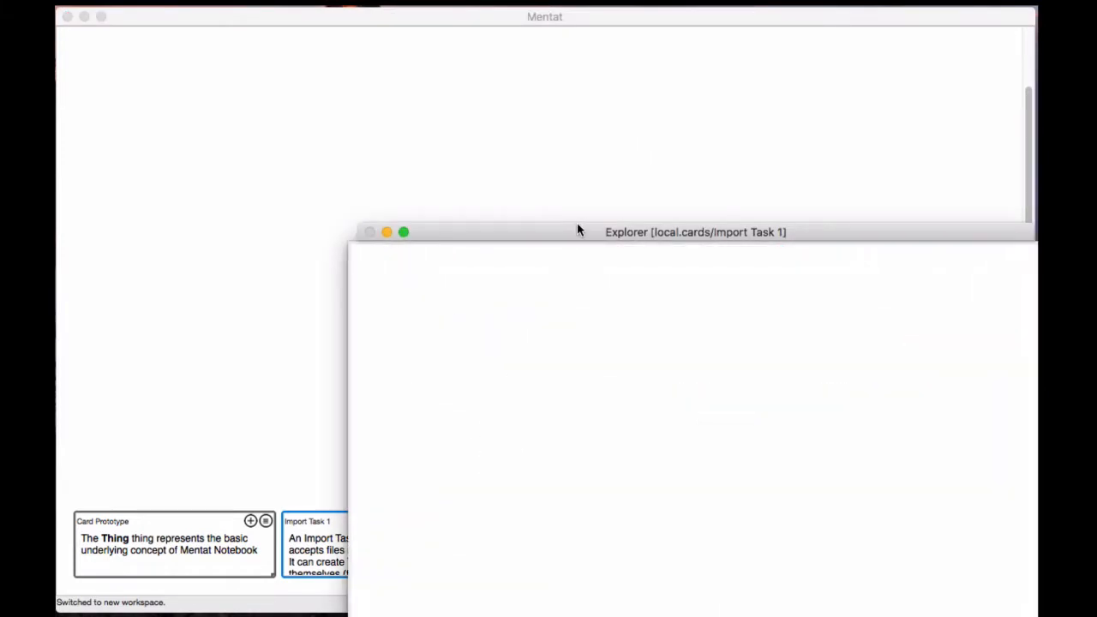
pyautogui.moveTo(577, 226); pyautogui.dragTo(407, 43)
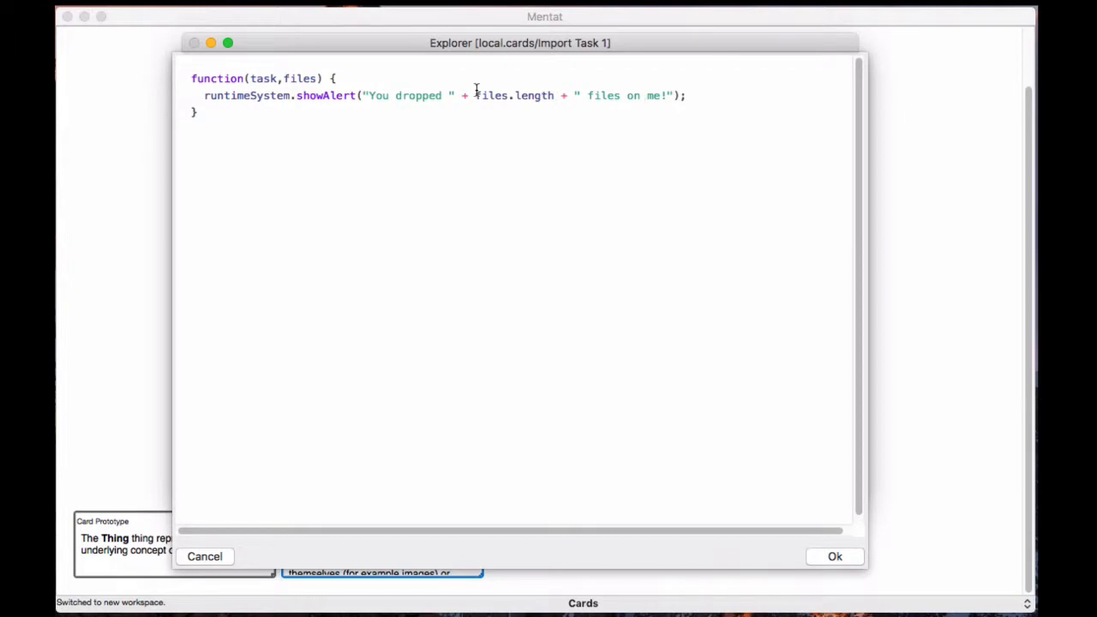
pyautogui.click(849, 557)
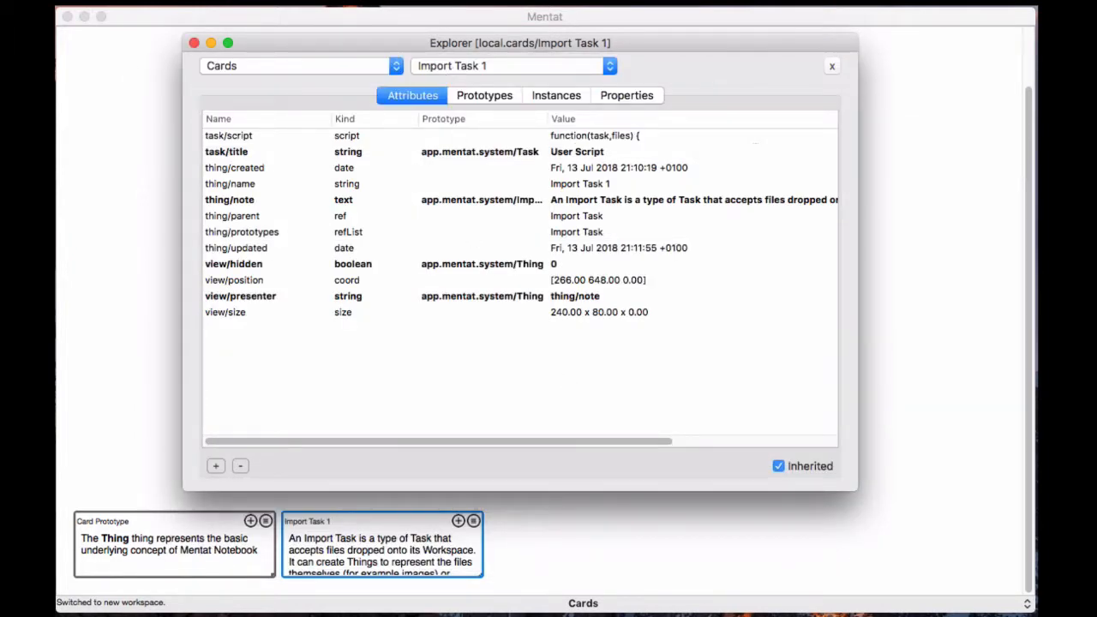
# Step: Replace Import Task 1's task/script with the copied CSV-parsing function that creates a card per row and sets its card attributes and position
pyautogui.press('super+Tab')
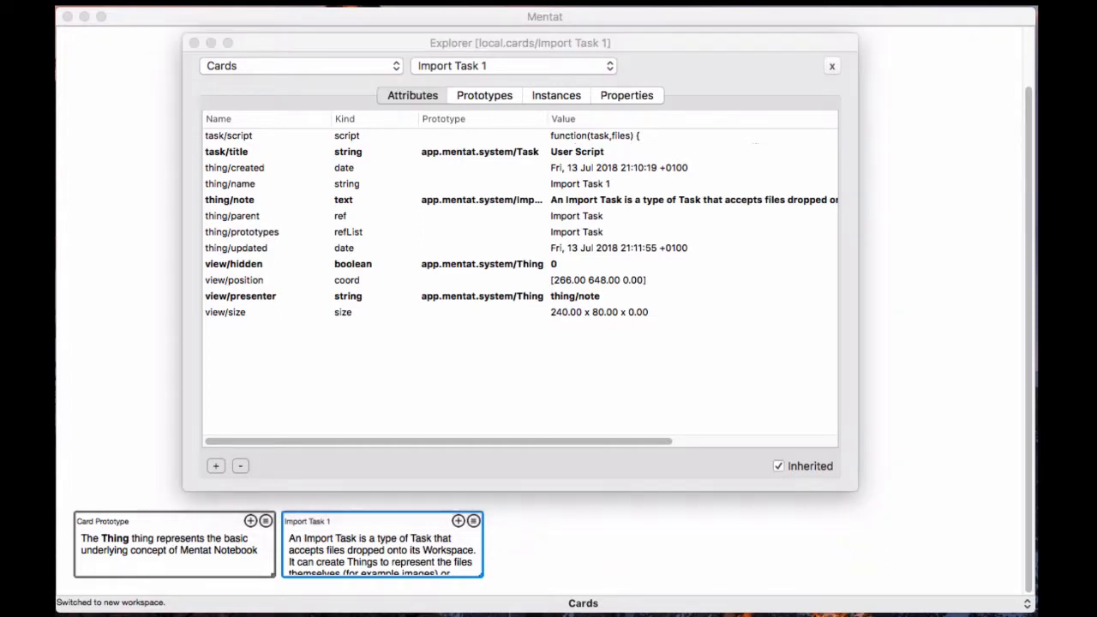
pyautogui.doubleClick(406, 135)
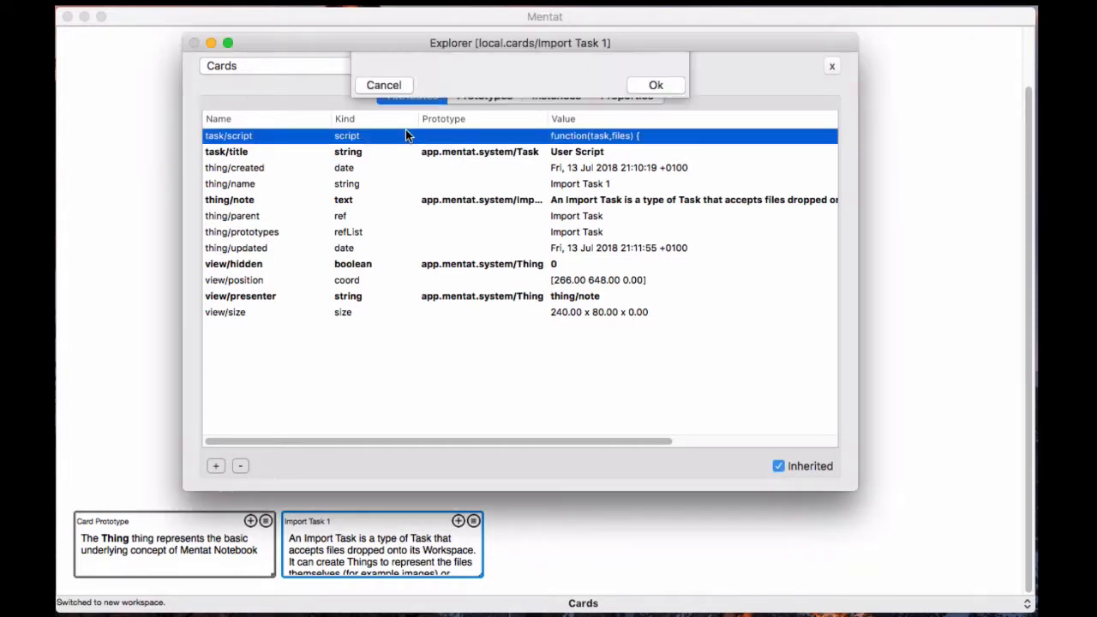
pyautogui.press('super+Tab')
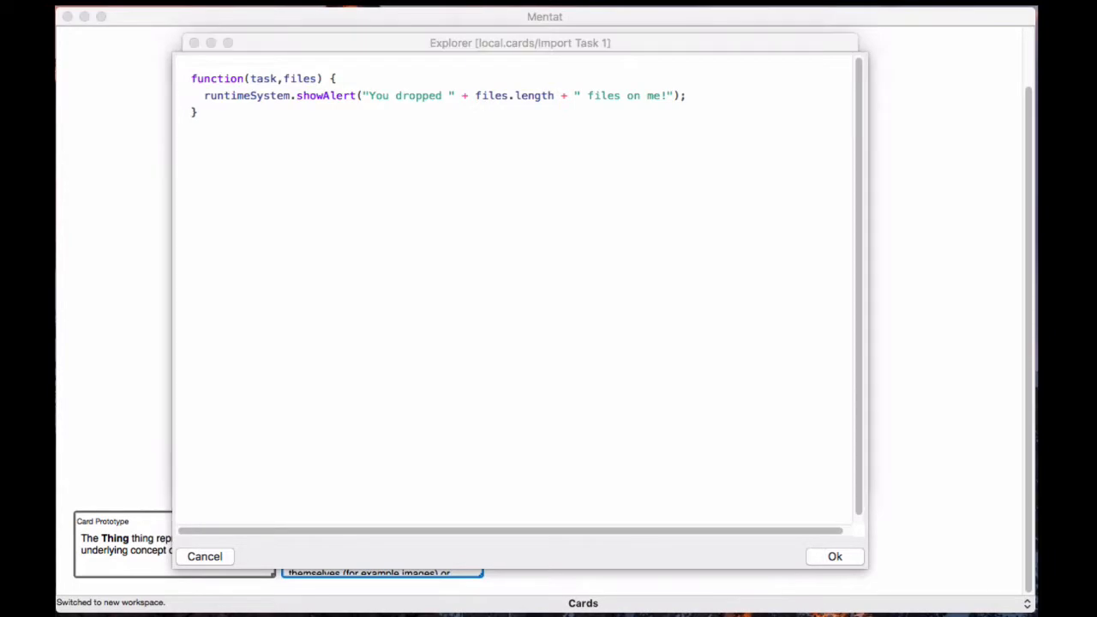
pyautogui.click(351, 217)
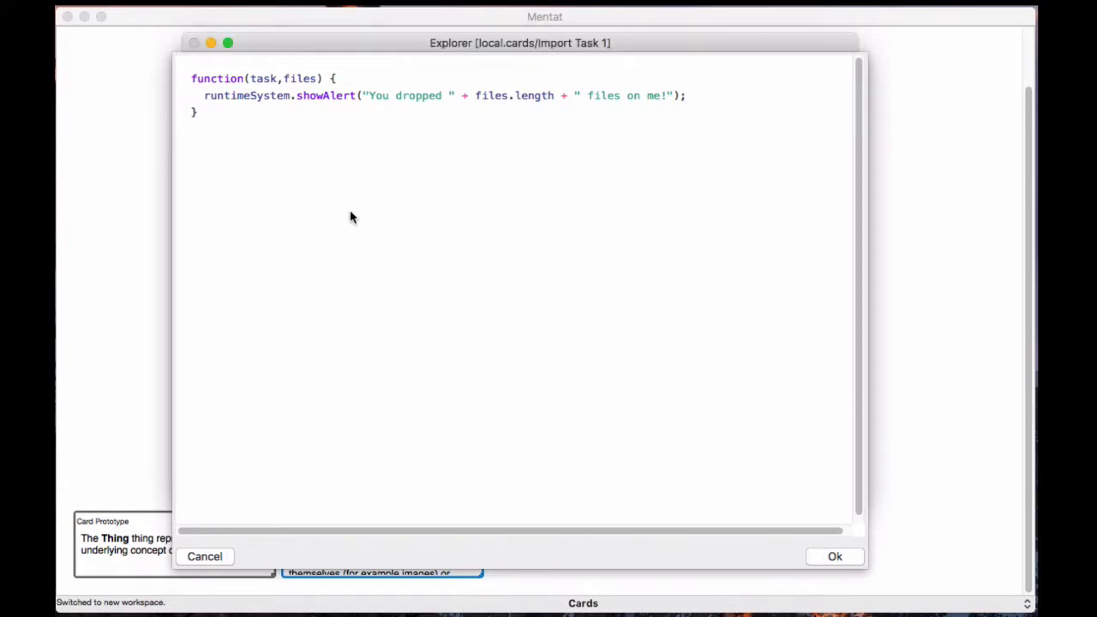
pyautogui.press('super+a')
pyautogui.press('super+v')
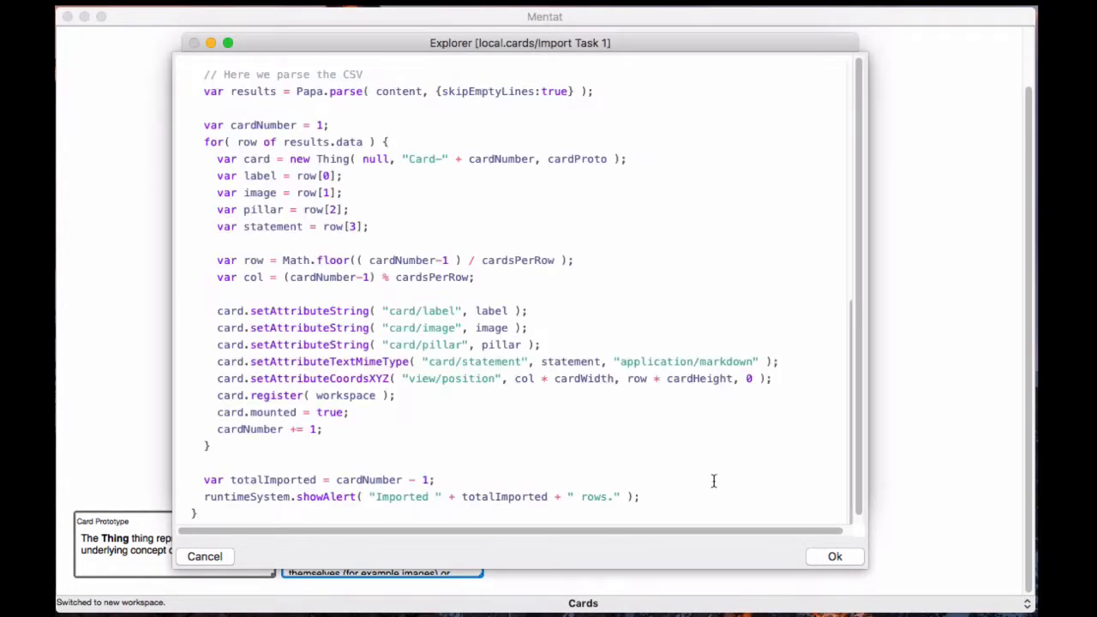
pyautogui.click(838, 556)
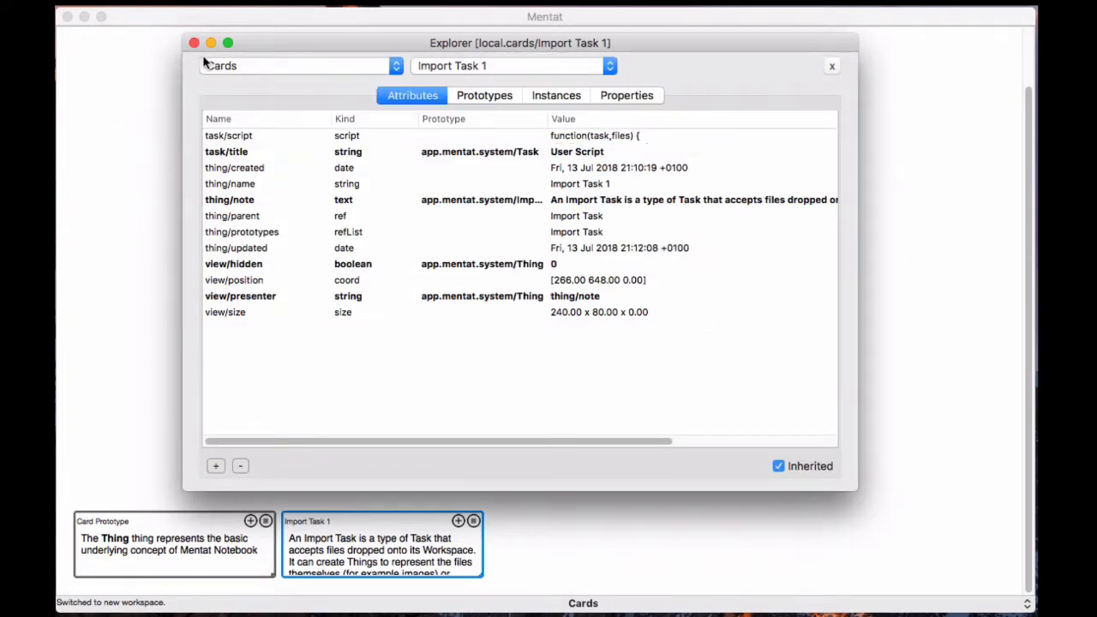
pyautogui.click(196, 43)
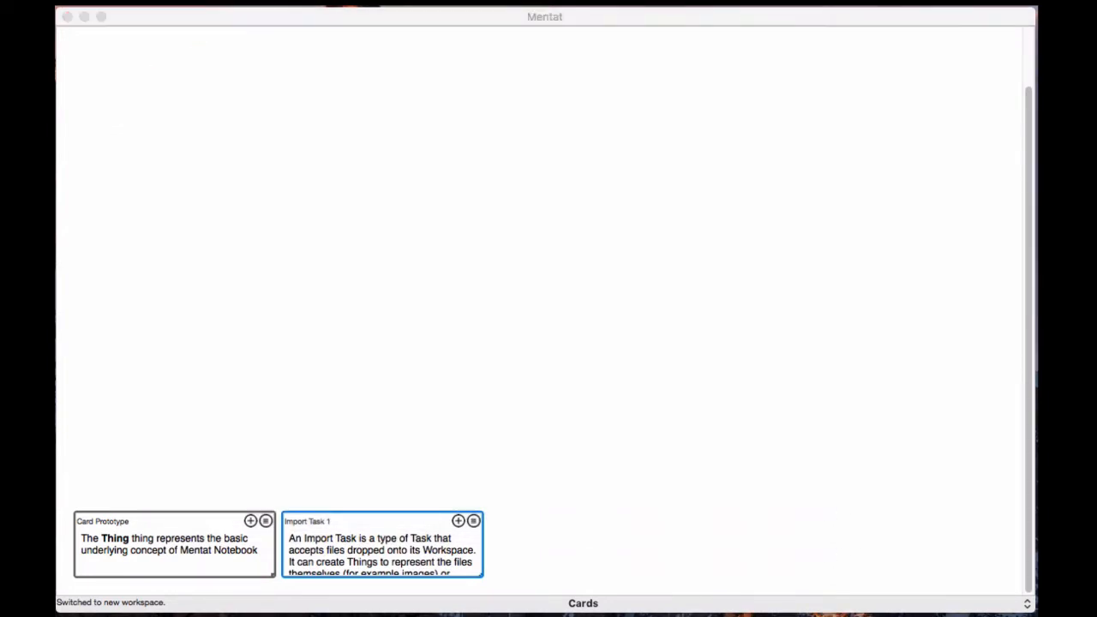
# Step: Try importing Challenge Cards v0.6.csv into the Cards workspace with Import Task 1 and dismiss the resulting alert
pyautogui.moveTo(429, 120); pyautogui.dragTo(514, 126)
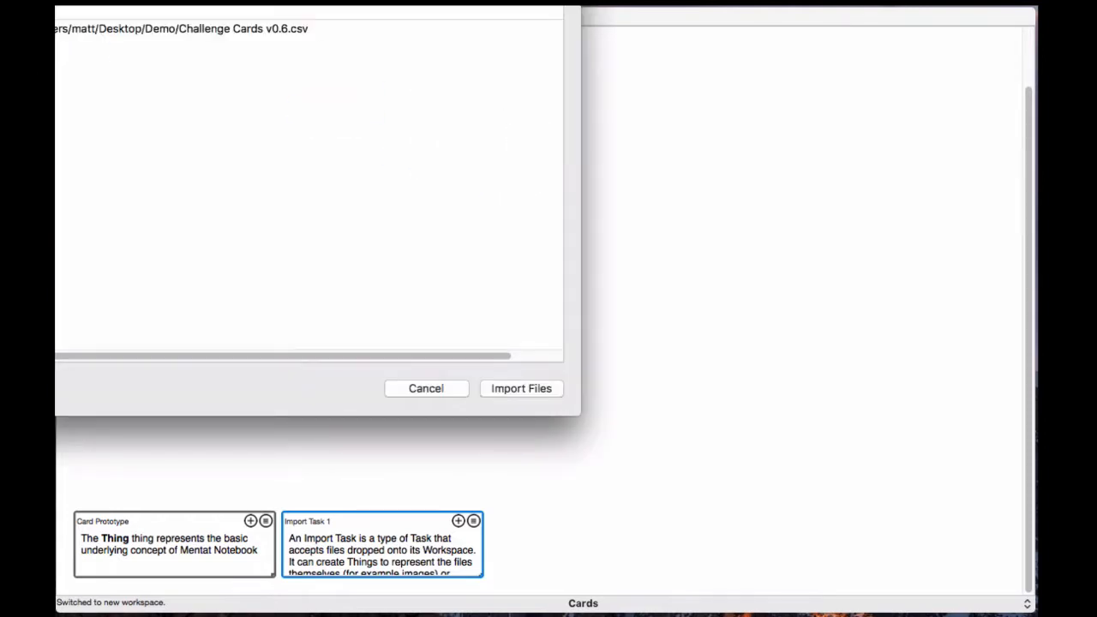
pyautogui.moveTo(489, 0); pyautogui.dragTo(760, 67)
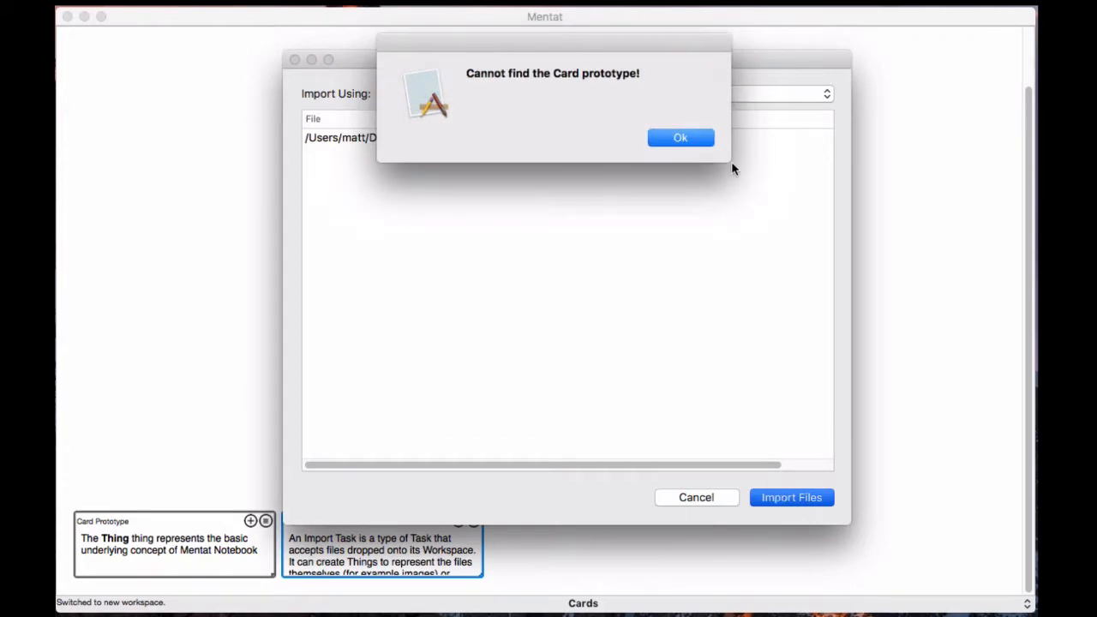
pyautogui.click(693, 144)
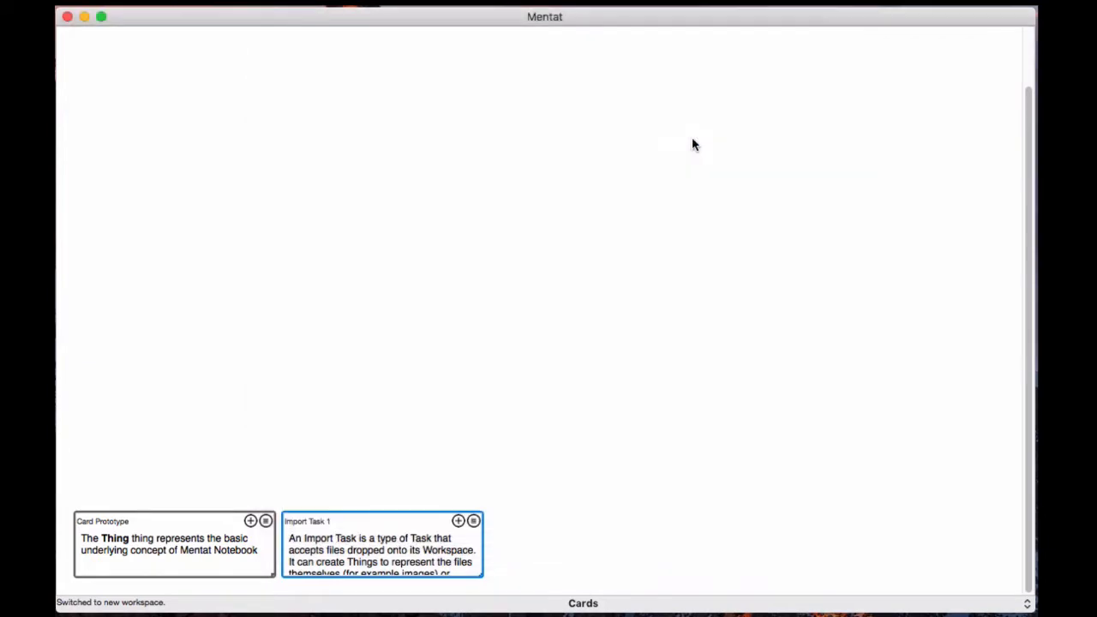
# Step: Start a new attribute named card/prototype of kind ref in the attributes of Import Task 1
pyautogui.click(475, 522)
pyautogui.moveTo(587, 251); pyautogui.dragTo(443, 52)
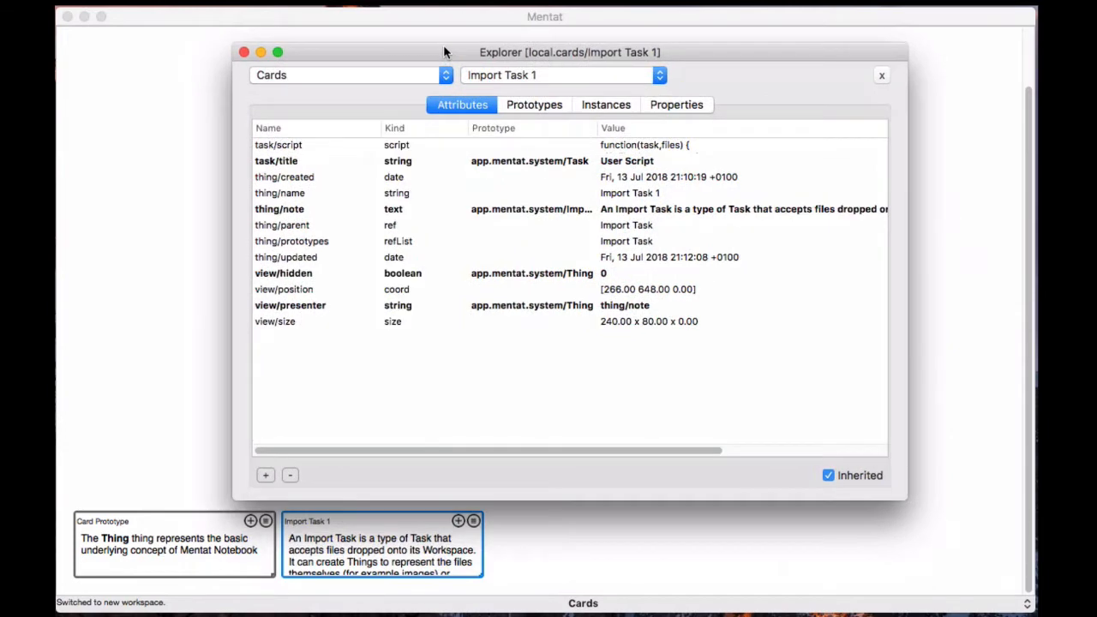
pyautogui.click(266, 475)
pyautogui.write('card')
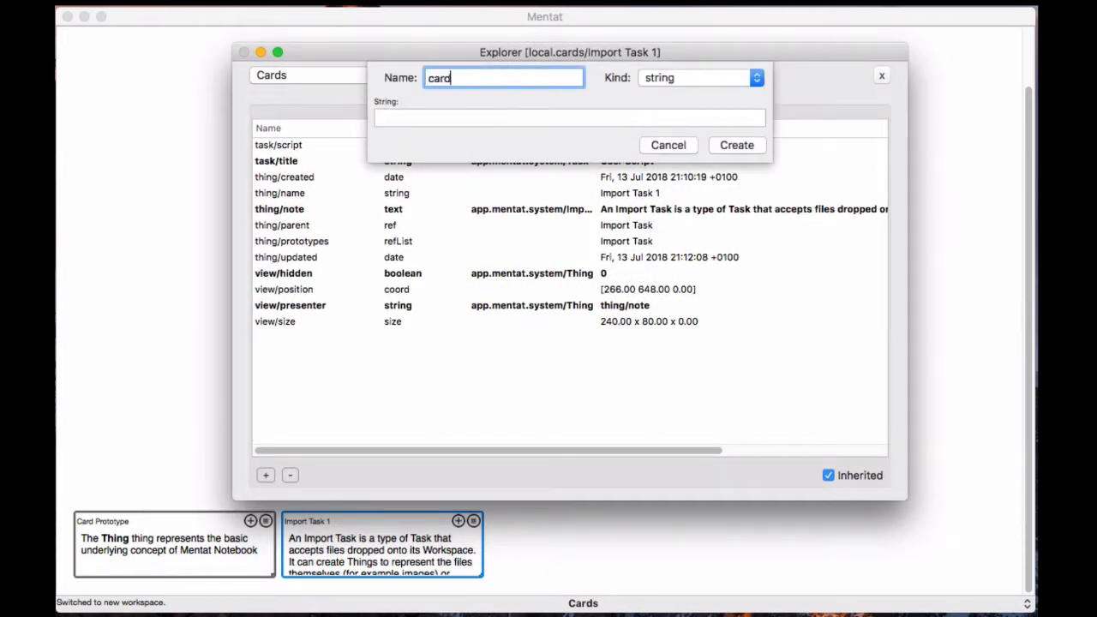
pyautogui.write('/prototyy')
pyautogui.click(703, 75)
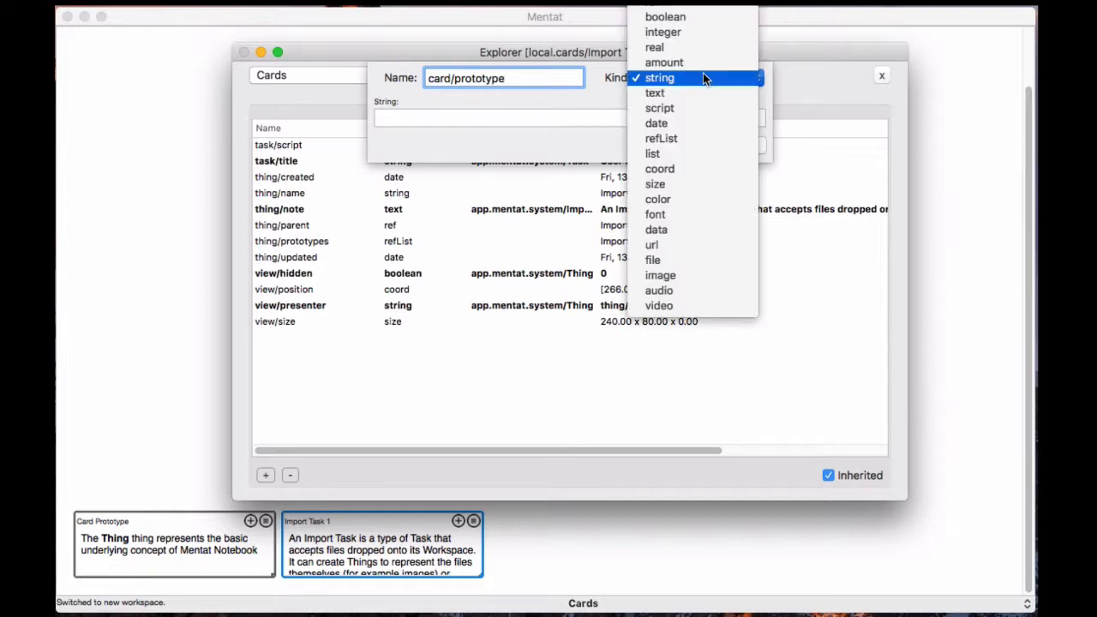
pyautogui.click(702, 15)
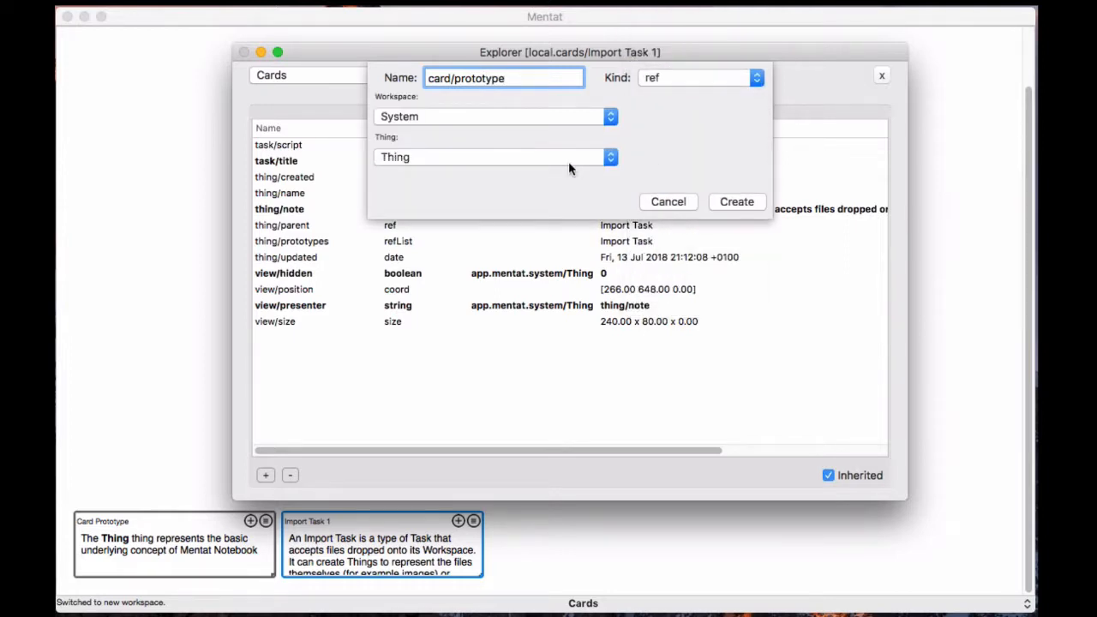
# Step: Point the new attribute to Card Prototype in the Cards workspace, create it and close the Explorer
pyautogui.click(567, 117)
pyautogui.click(543, 147)
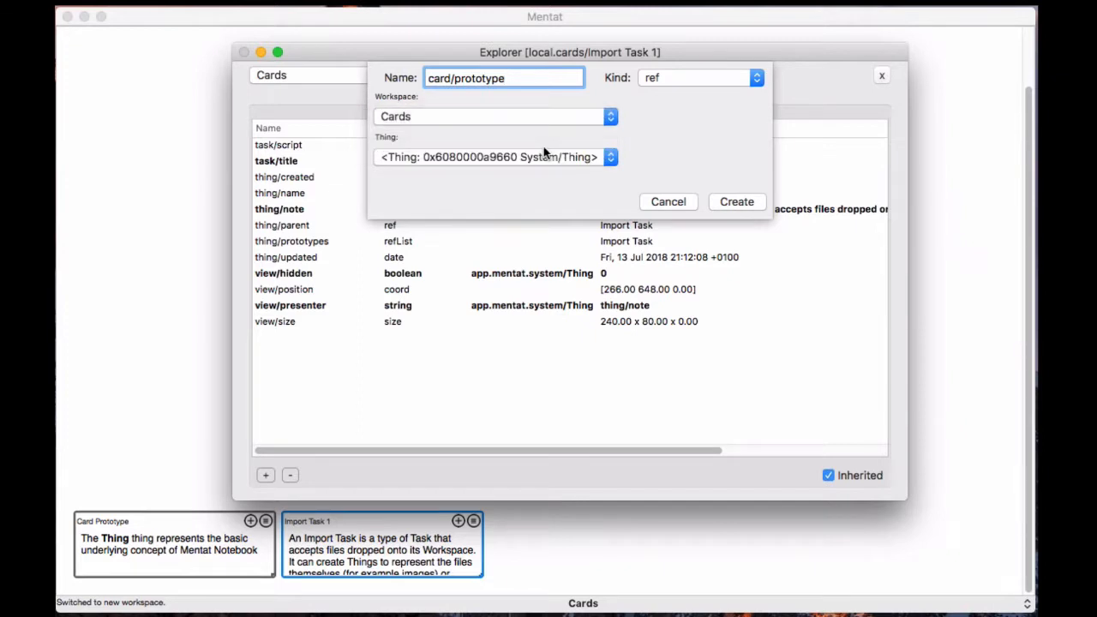
pyautogui.click(529, 162)
pyautogui.click(537, 125)
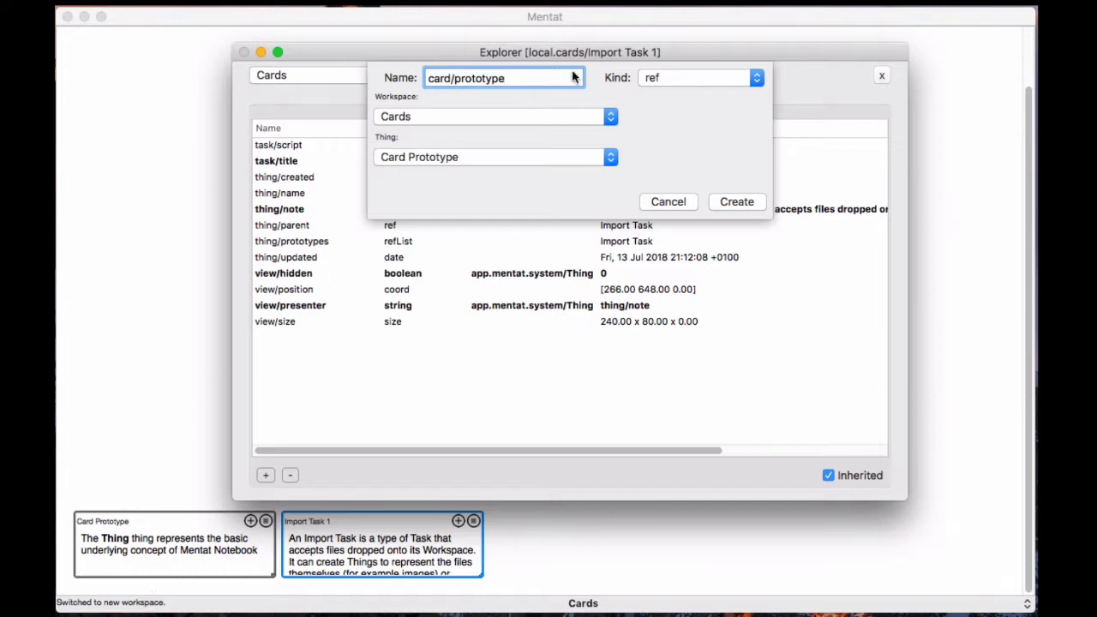
pyautogui.click(745, 204)
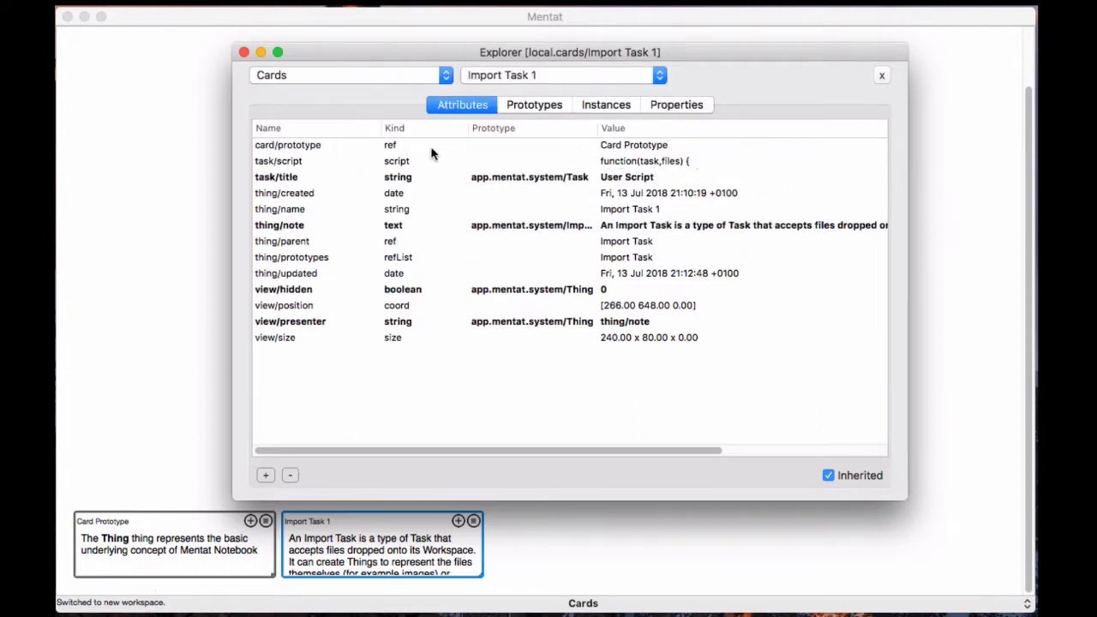
pyautogui.click(404, 147)
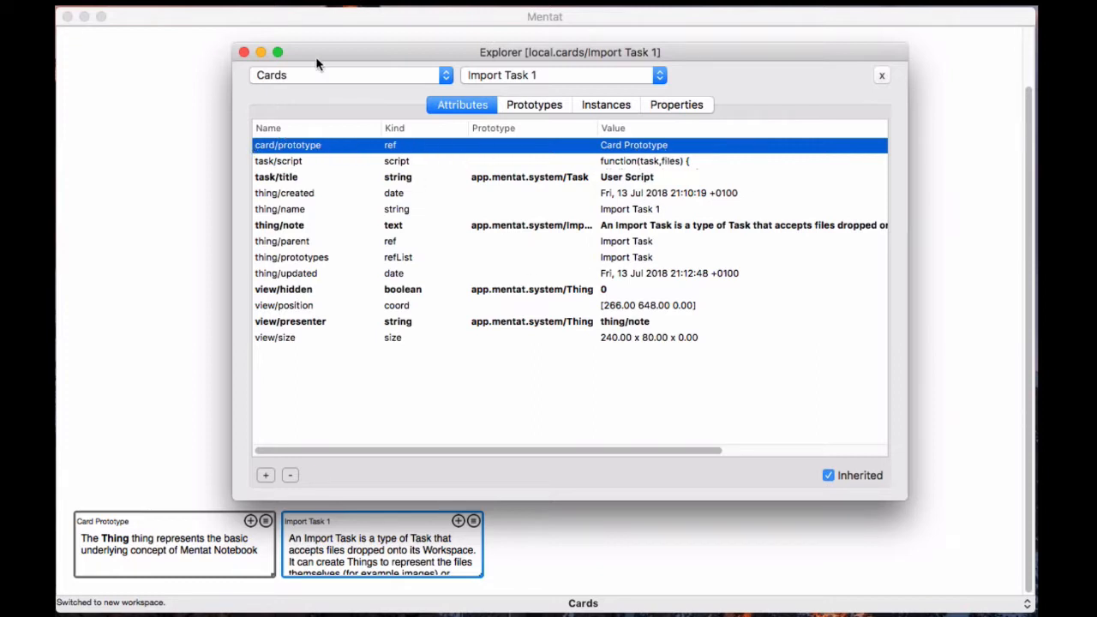
pyautogui.click(243, 52)
# Step: Bring Challenge Cards v0.6.csv into the Cards workspace again, import it using Import Task 1 and dismiss the alert
pyautogui.press('super+Tab')
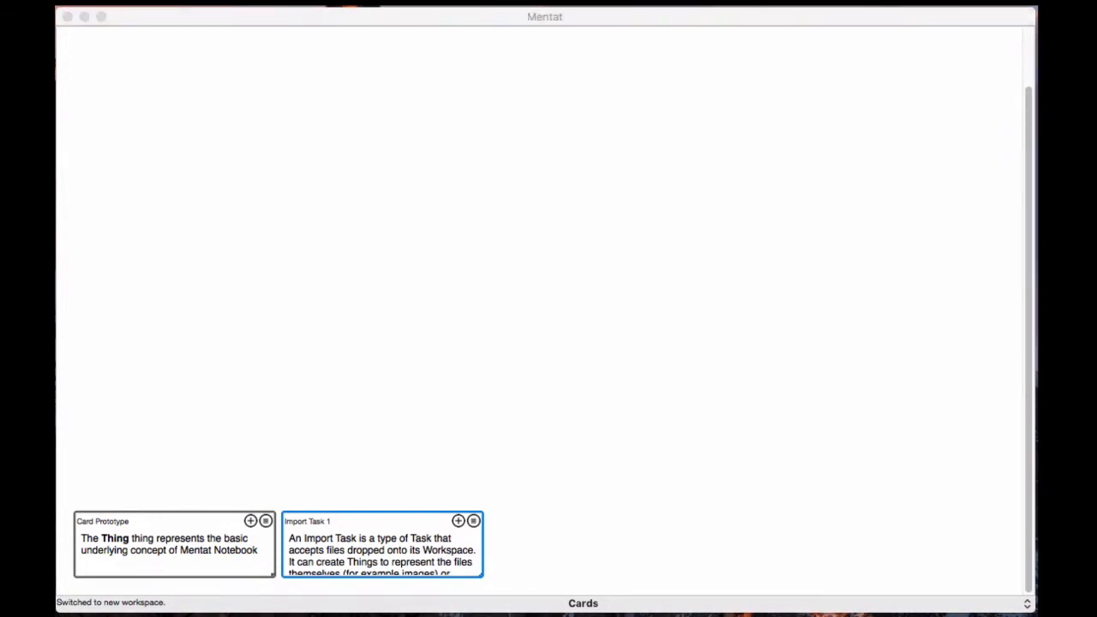
pyautogui.moveTo(395, 7); pyautogui.dragTo(544, 159)
pyautogui.moveTo(461, 0); pyautogui.dragTo(685, 58)
pyautogui.click(760, 502)
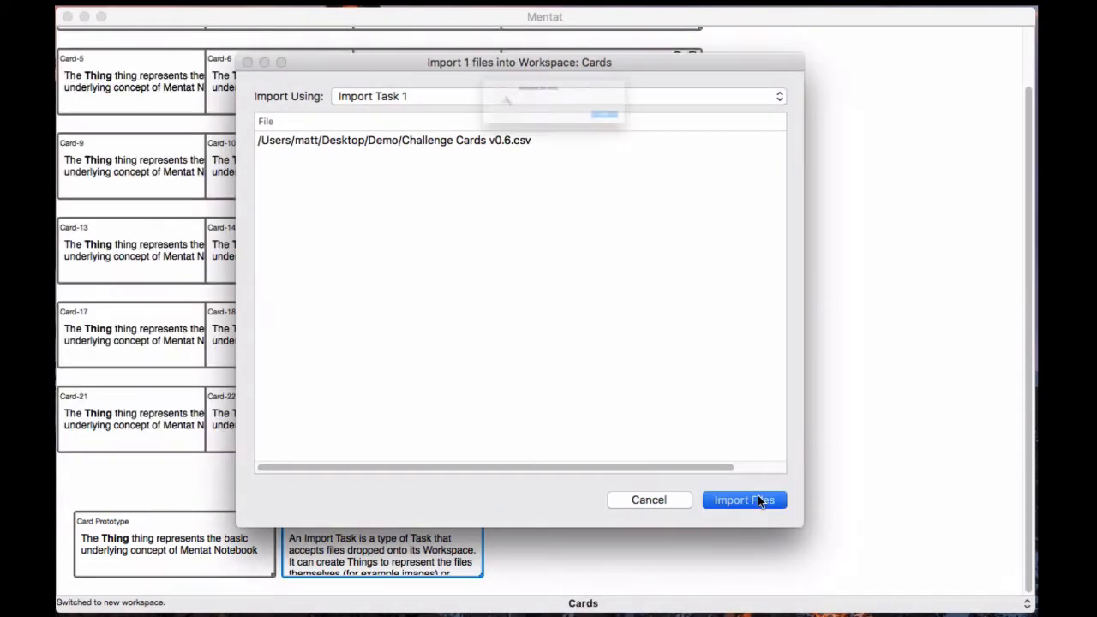
pyautogui.click(698, 141)
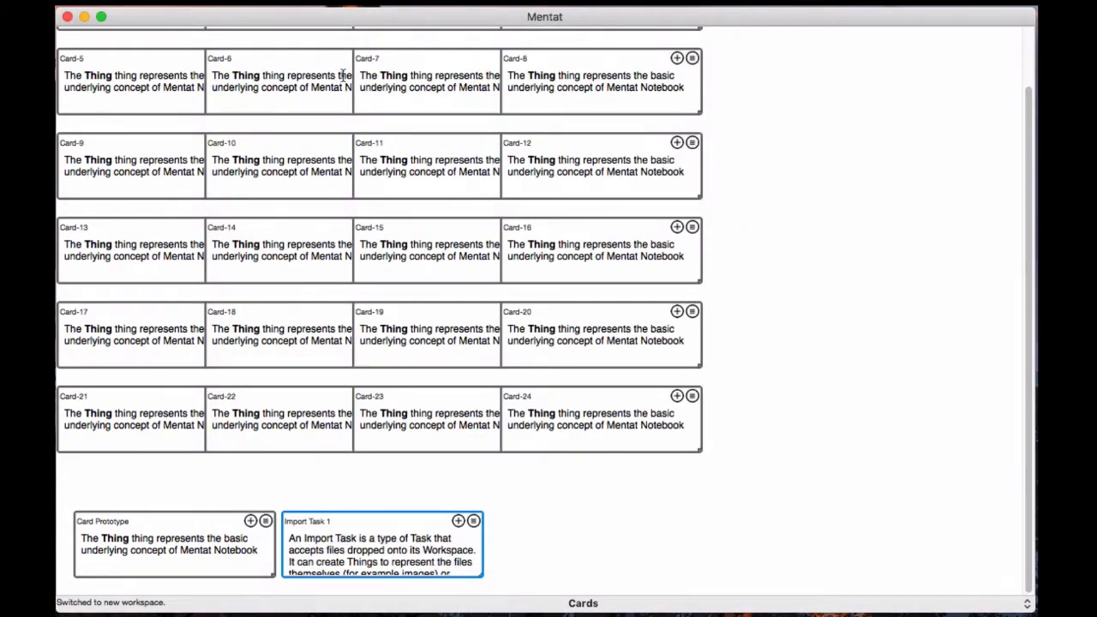
# Step: Set Card Prototype's view/presenter attribute to card/label|card/label|card/statement and close the Explorer
pyautogui.scroll(3, 323, 82)
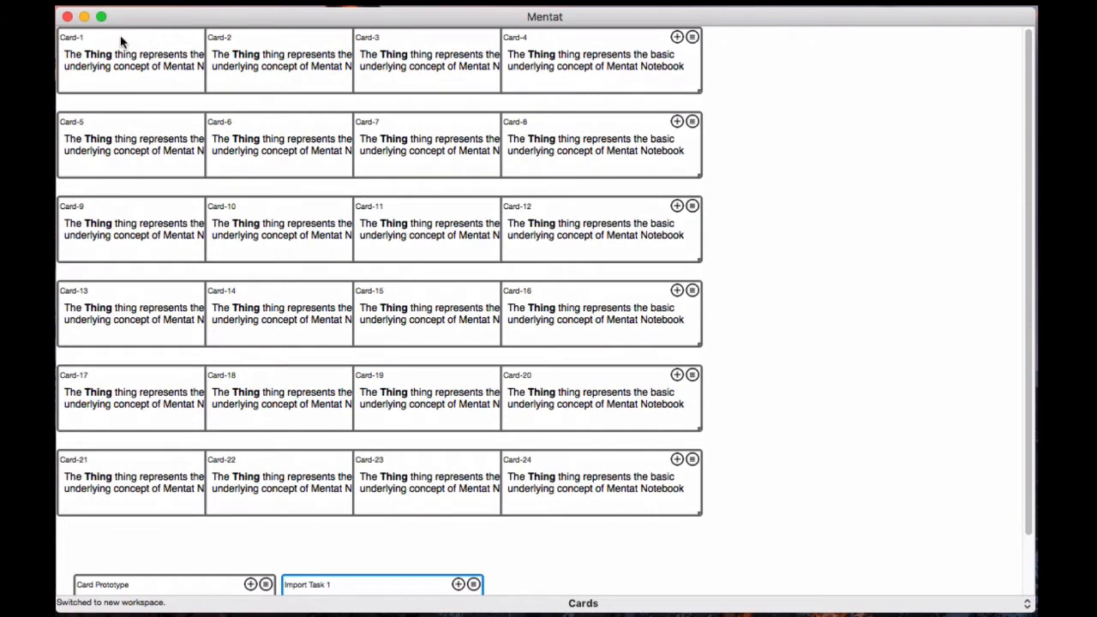
pyautogui.scroll(-3, 132, 380)
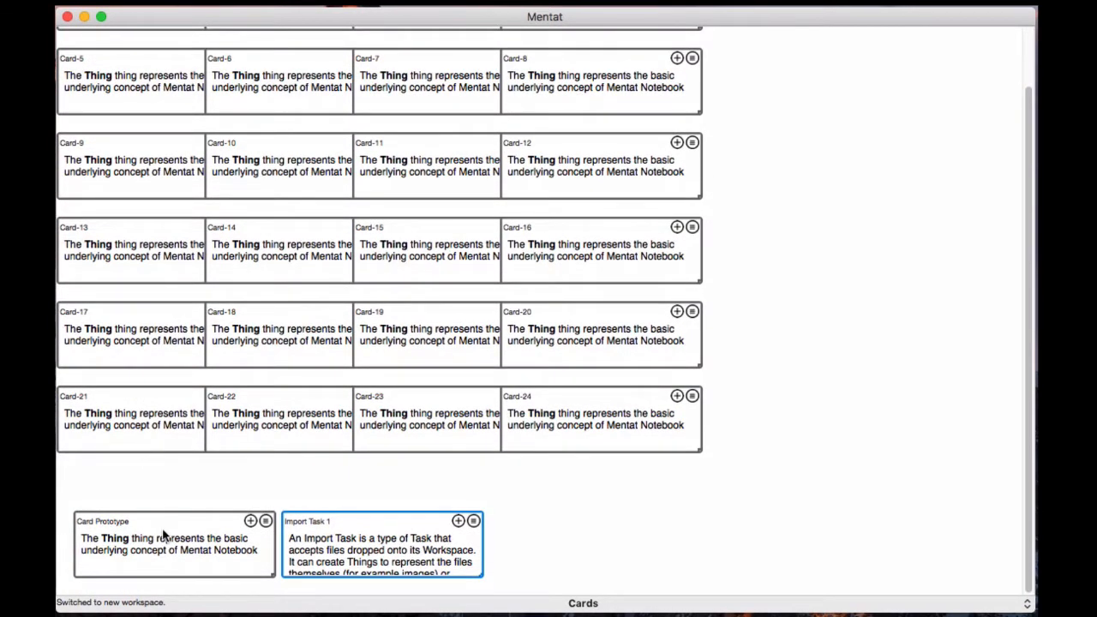
pyautogui.scroll(3, 186, 322)
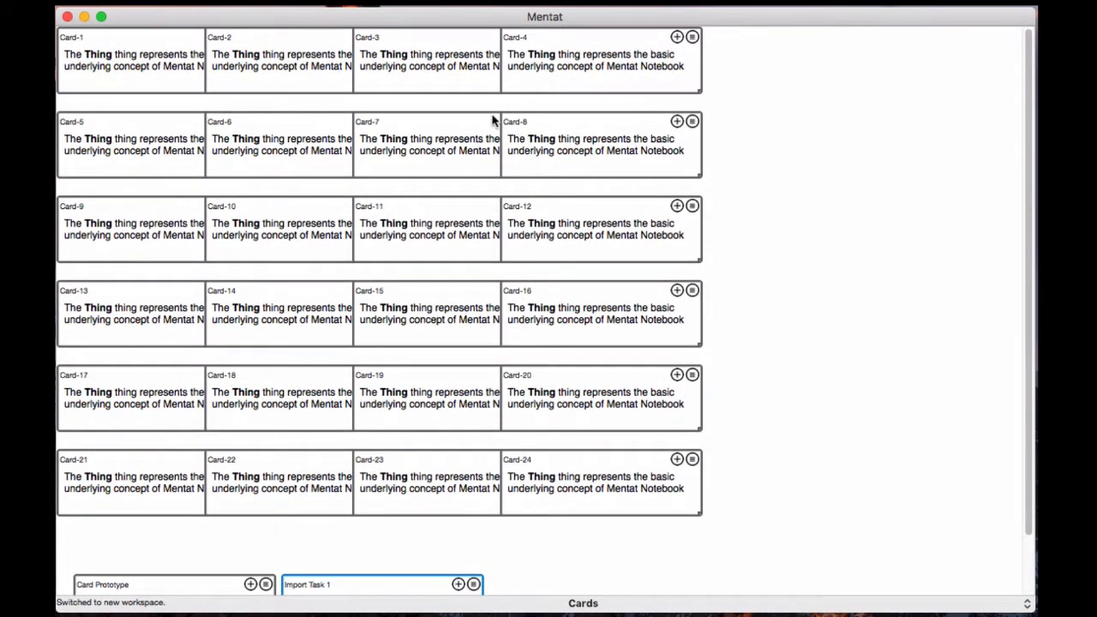
pyautogui.scroll(-3, 496, 518)
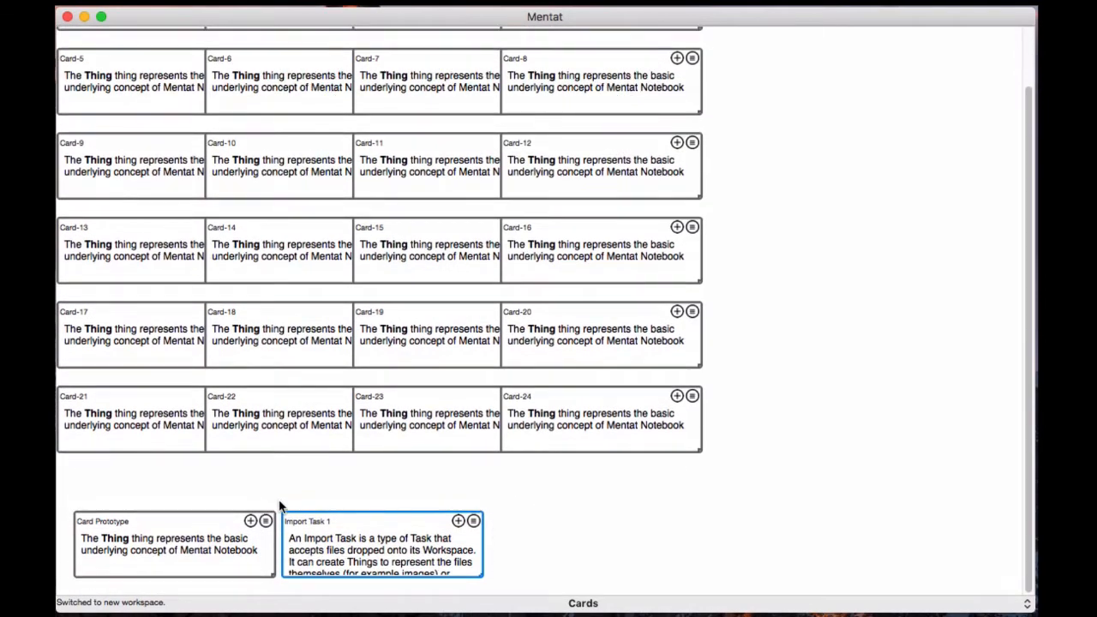
pyautogui.click(265, 521)
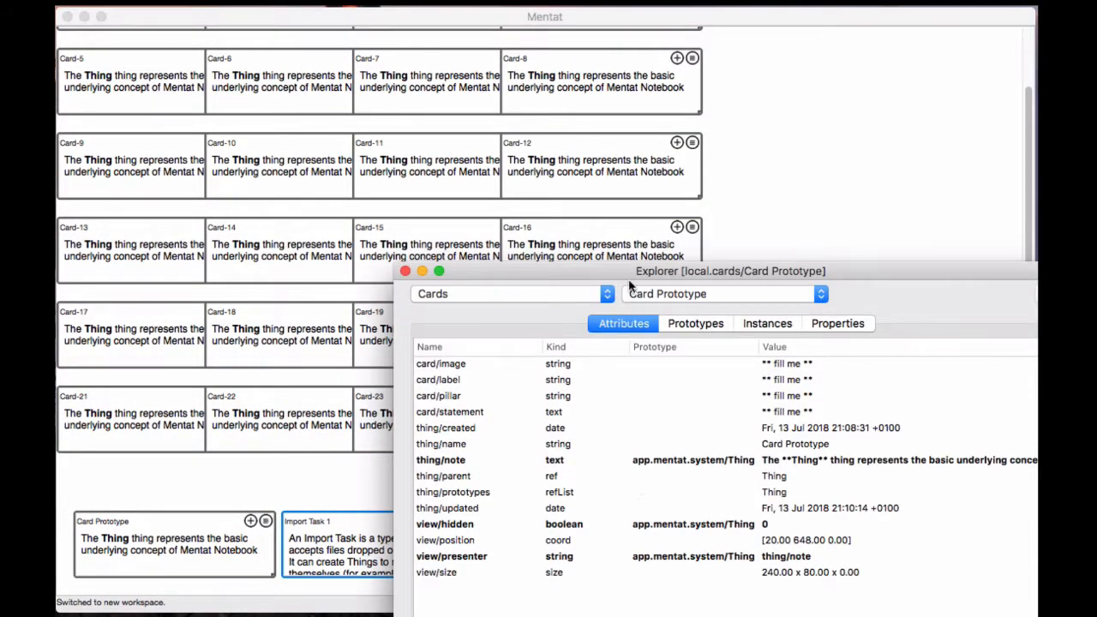
pyautogui.moveTo(623, 268); pyautogui.dragTo(365, 73)
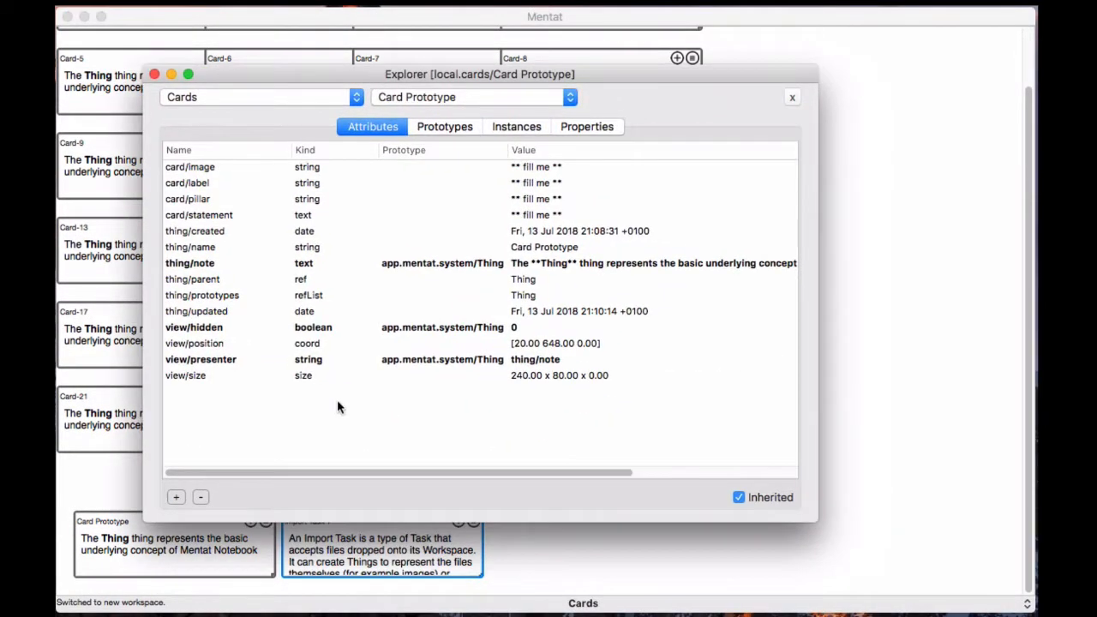
pyautogui.doubleClick(549, 360)
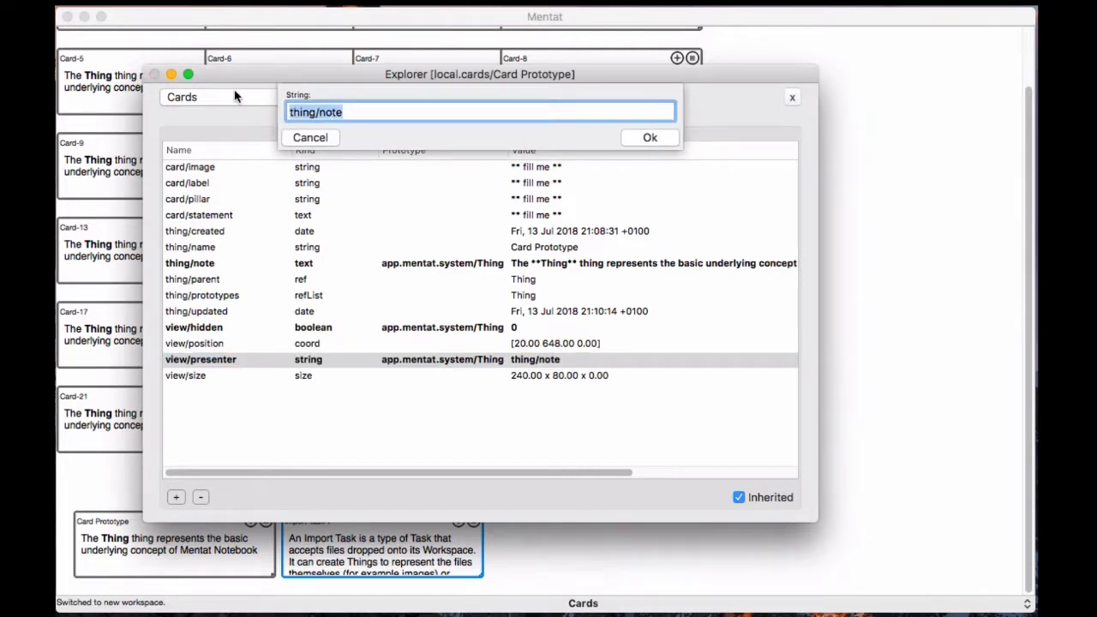
pyautogui.write('card/label|')
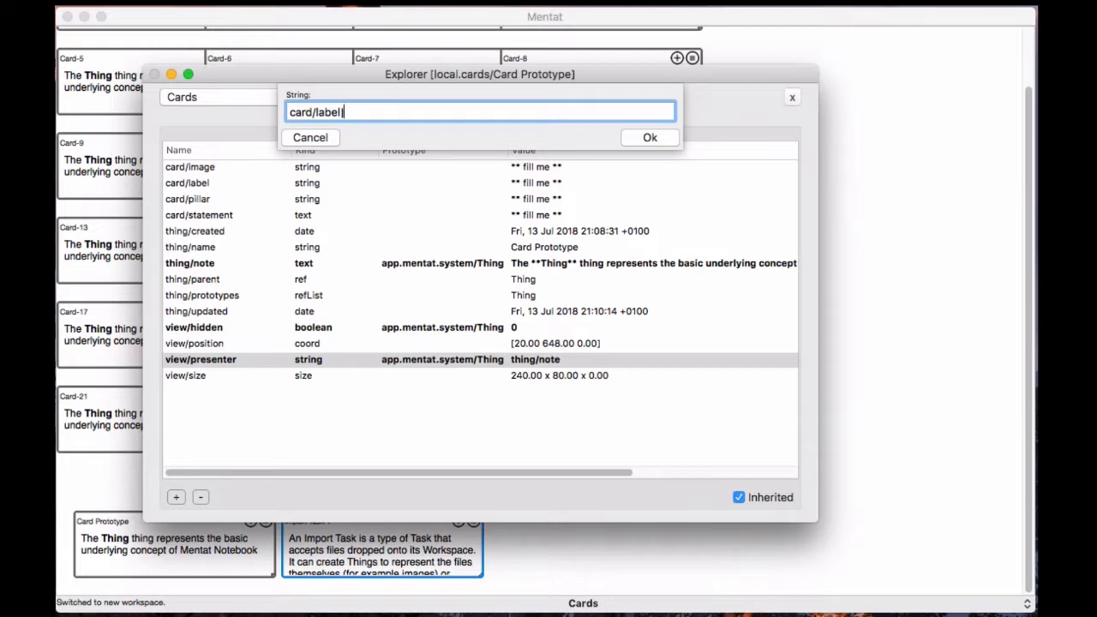
pyautogui.write('card/label|card/st')
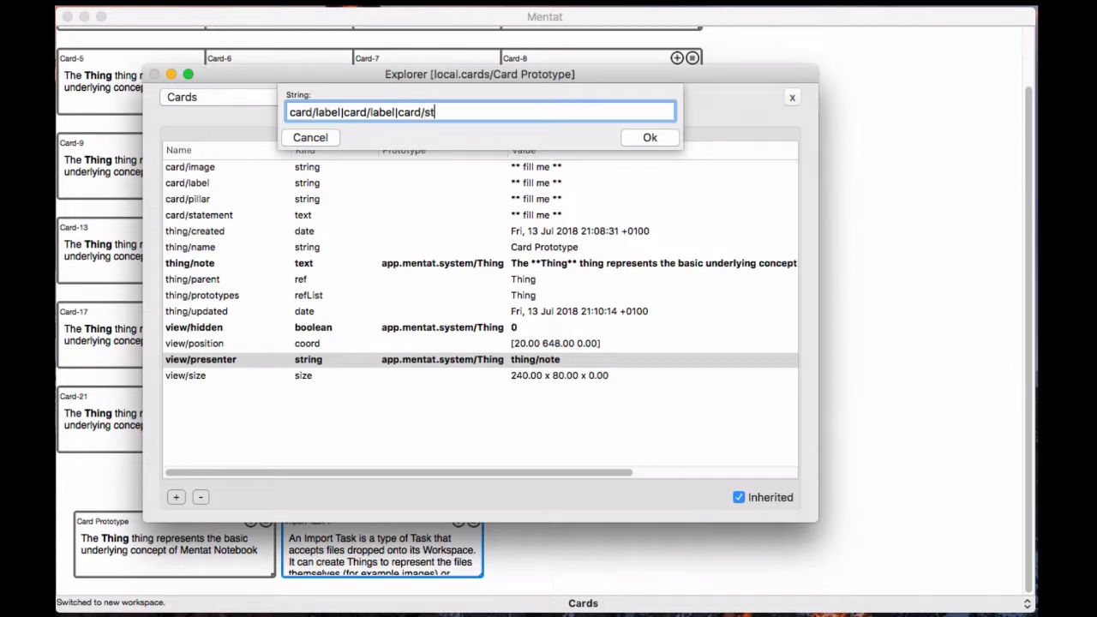
pyautogui.write('atement')
pyautogui.click(649, 137)
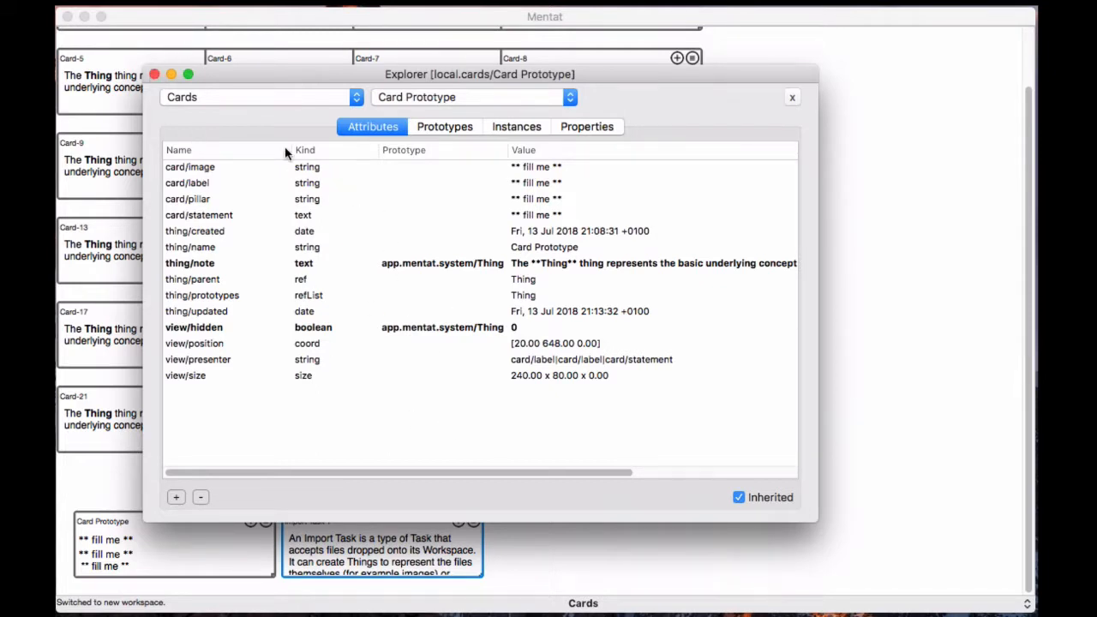
pyautogui.click(155, 75)
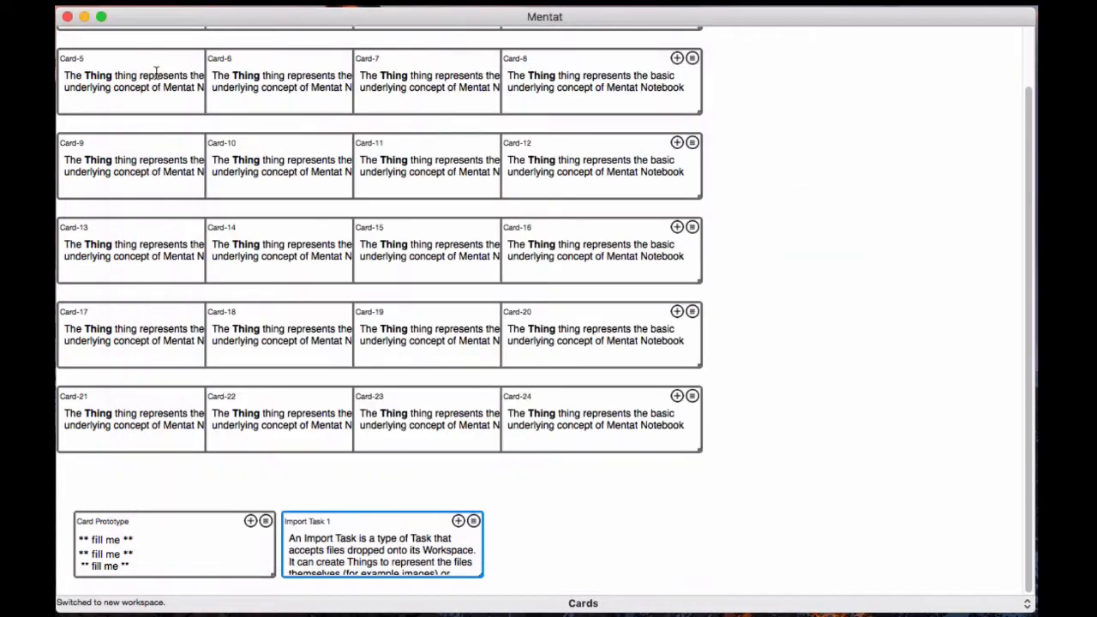
# Step: Switch to the User workspace and back to Cards to refresh how the imported cards are displayed
pyautogui.click(600, 605)
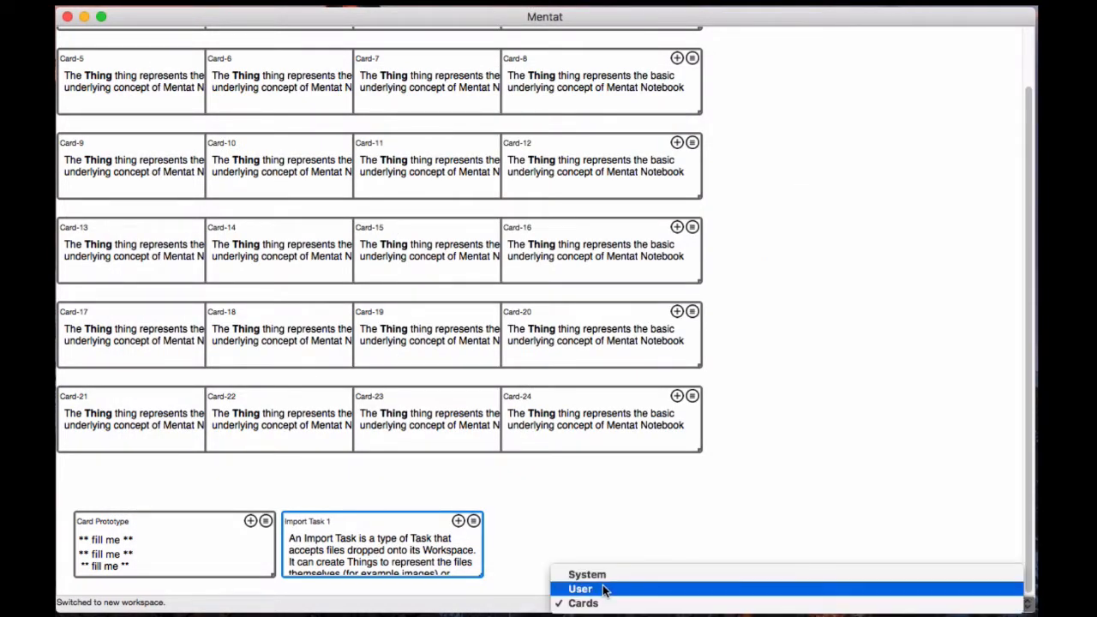
pyautogui.click(597, 589)
pyautogui.click(600, 605)
pyautogui.click(592, 614)
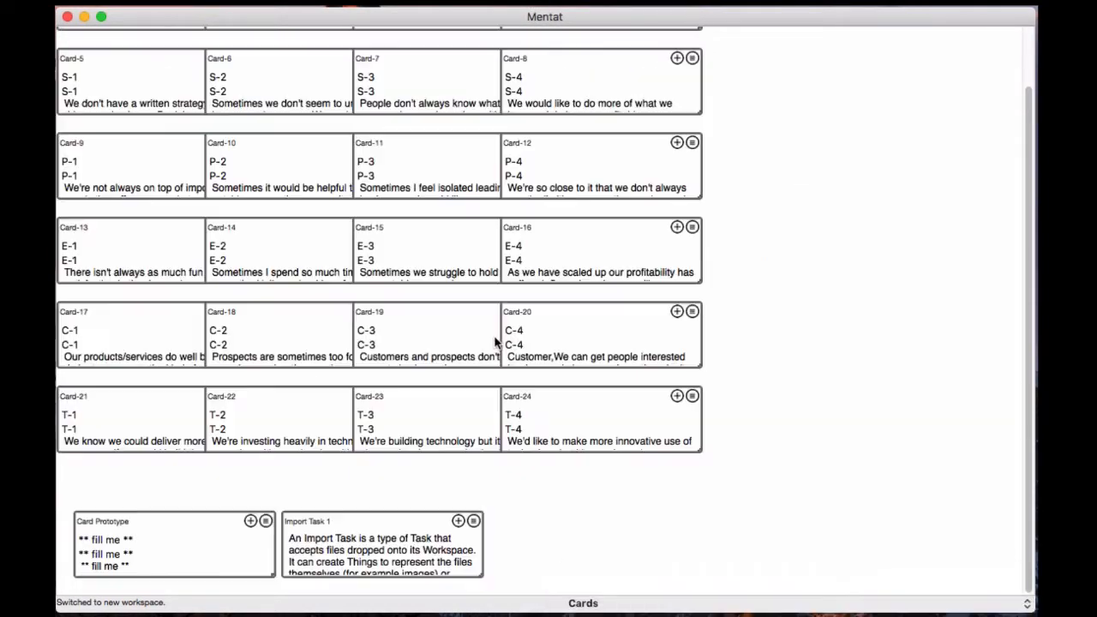
# Step: Change the second card/label in Card Prototype's view/presenter so it reads card/label|card/pillar|card/statement, and close the Explorer
pyautogui.scroll(3, 245, 191)
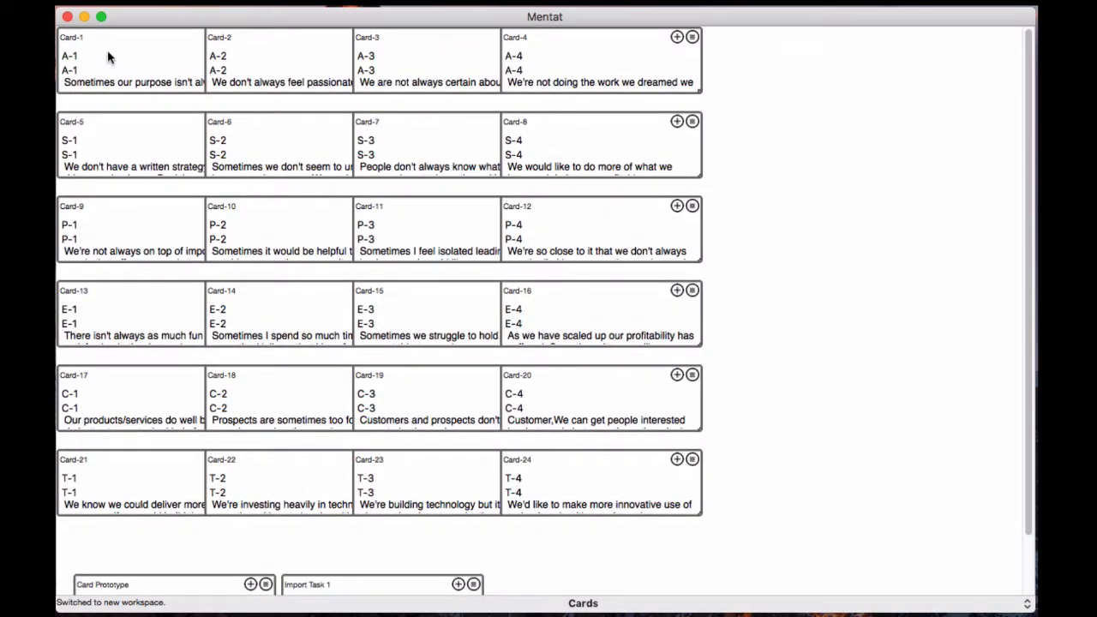
pyautogui.scroll(-3, 200, 429)
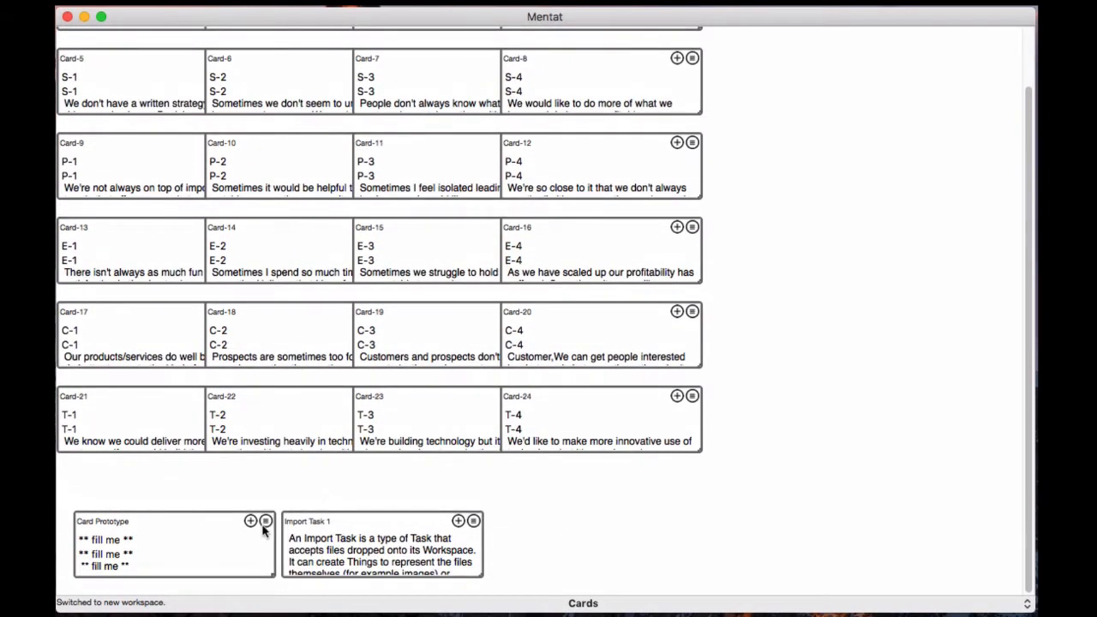
pyautogui.click(266, 523)
pyautogui.doubleClick(808, 576)
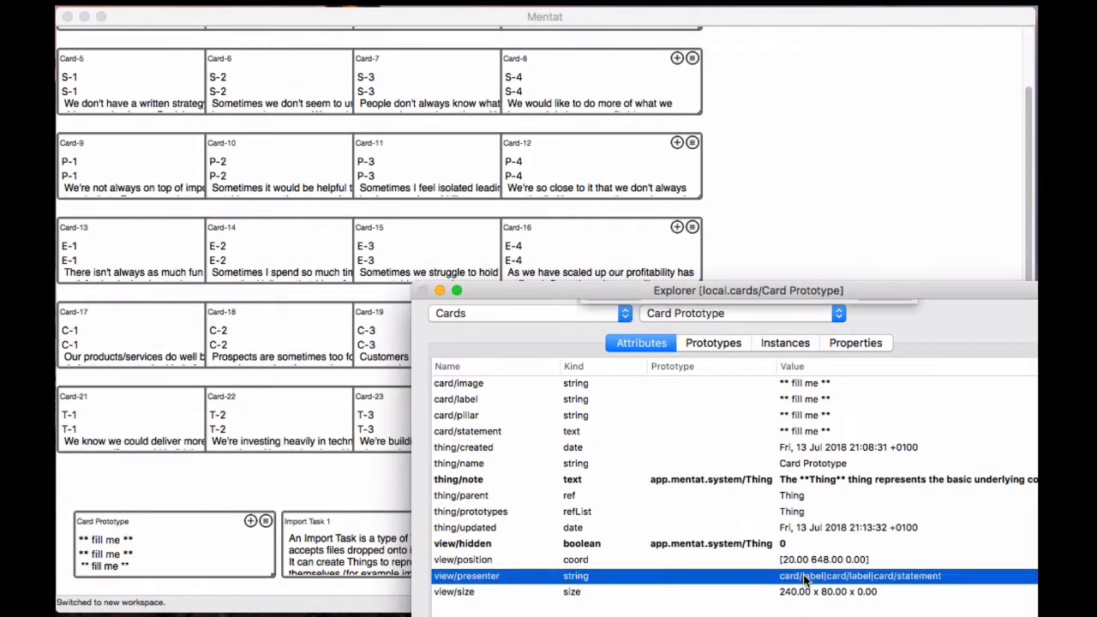
pyautogui.moveTo(642, 326); pyautogui.dragTo(658, 326)
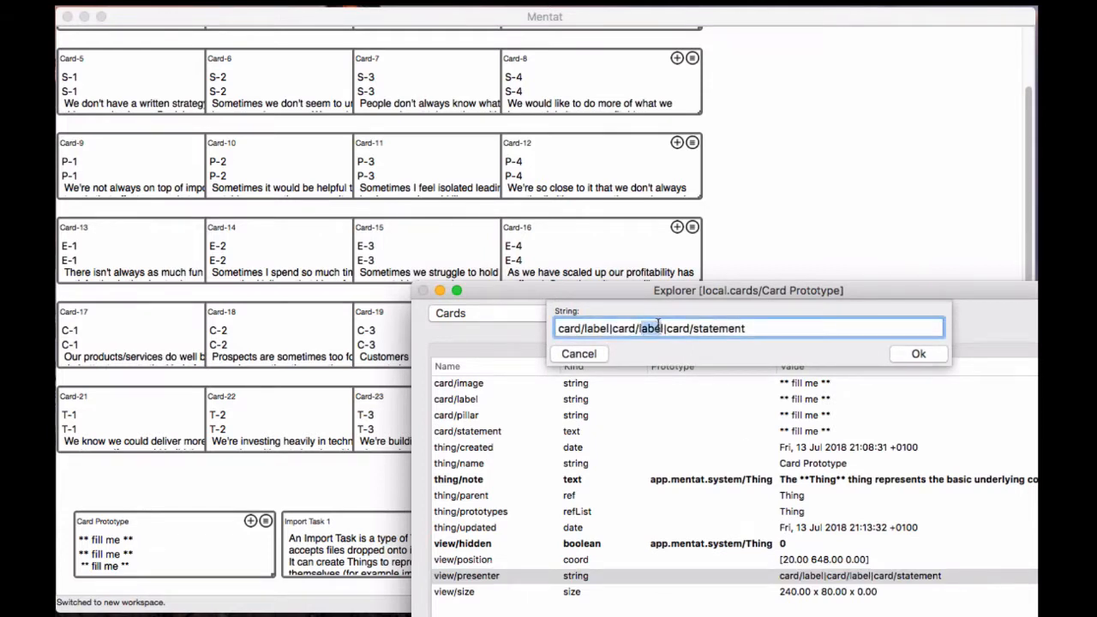
pyautogui.press('BackSpace')
pyautogui.write('p')
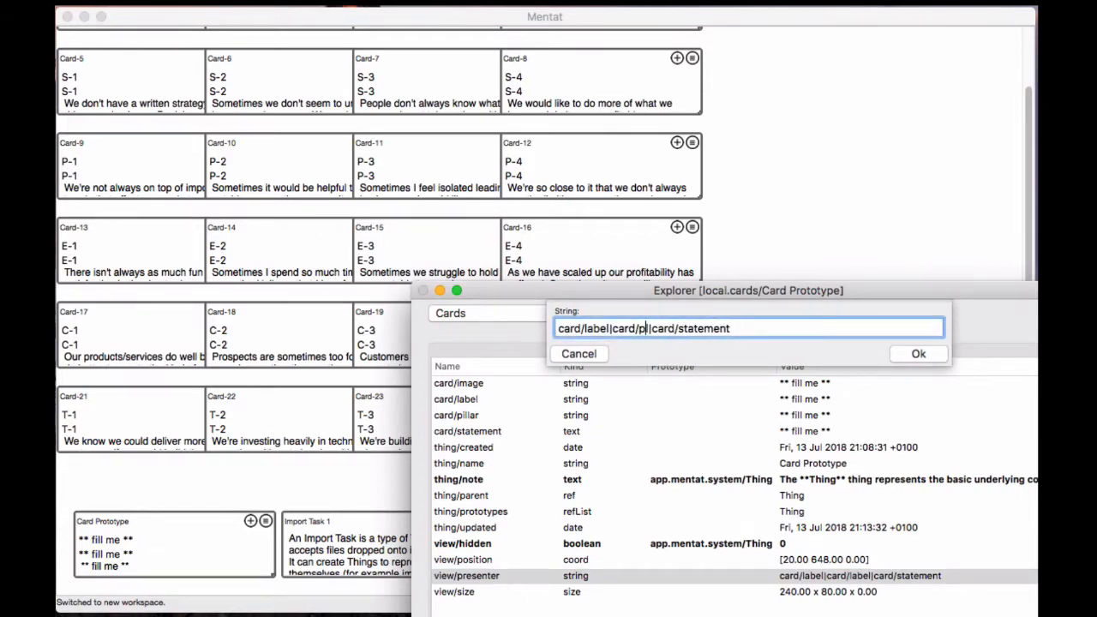
pyautogui.write('illar')
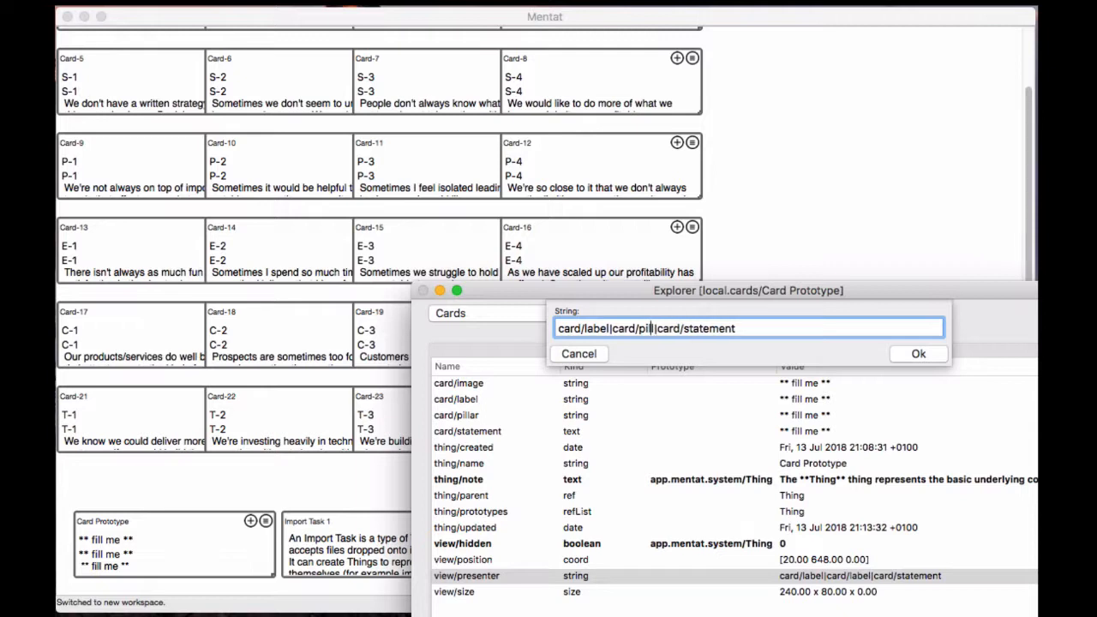
pyautogui.click(918, 353)
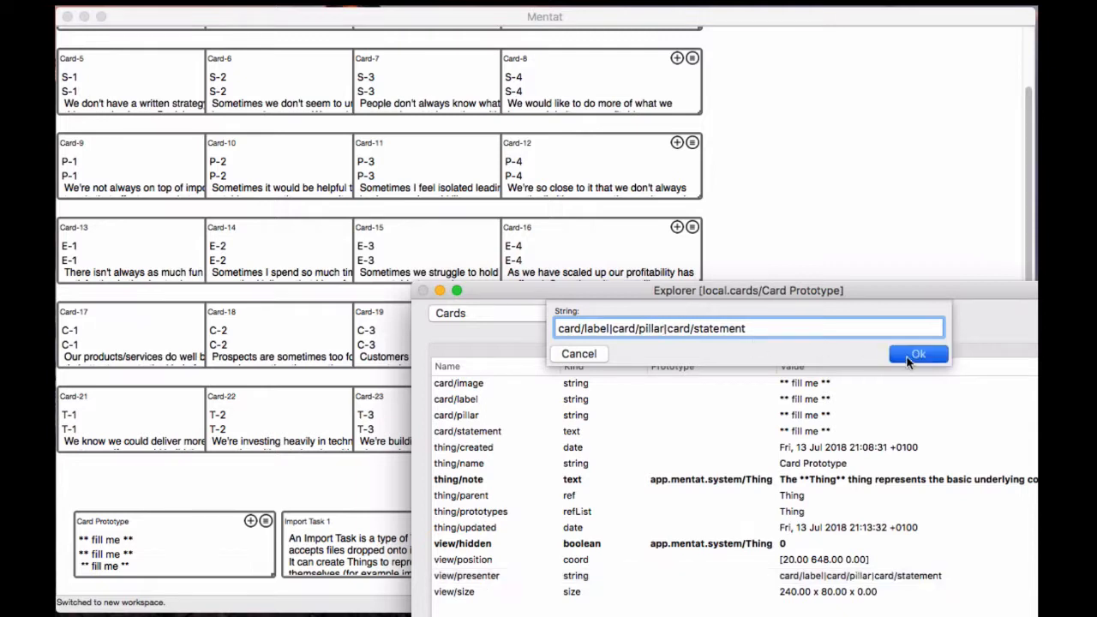
pyautogui.click(423, 291)
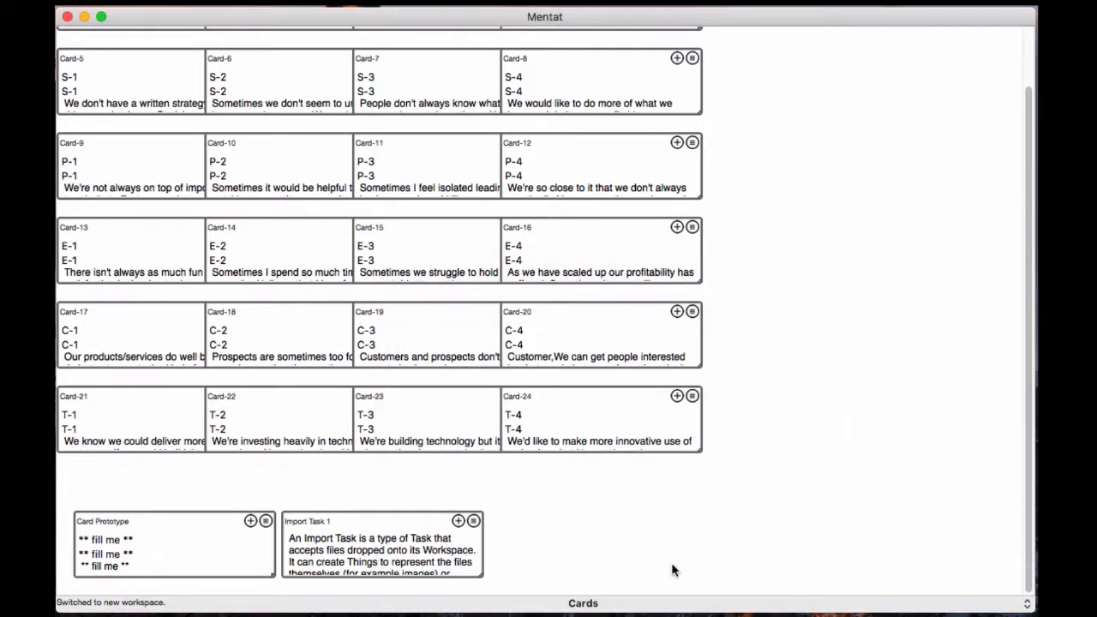
# Step: Reload the Cards workspace by switching to User and back so the cards show their pillar names
pyautogui.click(652, 611)
pyautogui.click(651, 588)
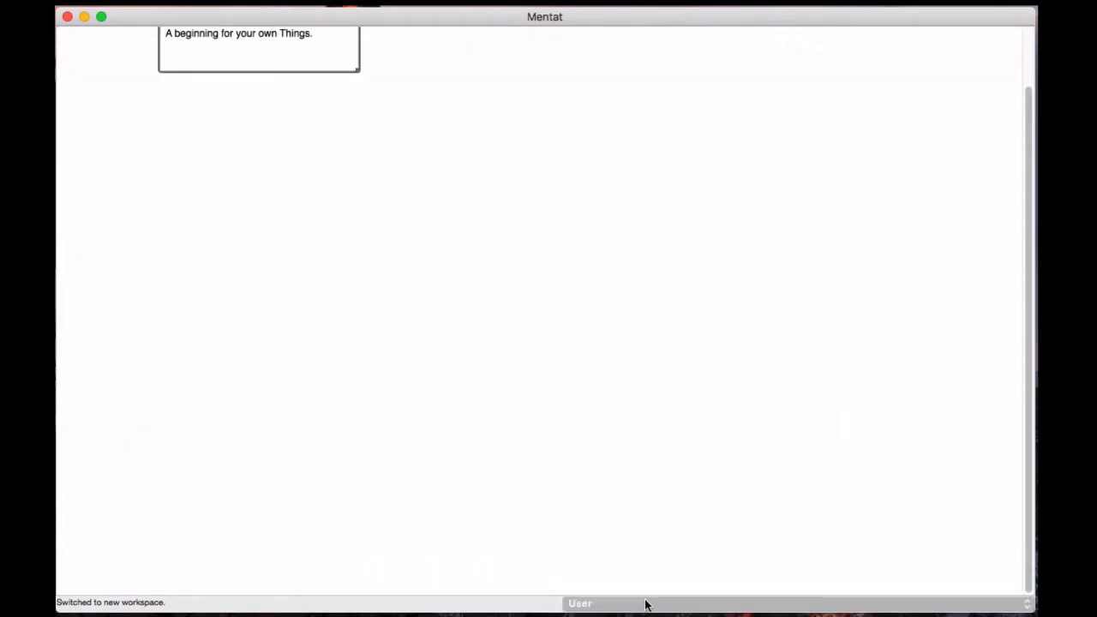
pyautogui.click(649, 603)
pyautogui.click(649, 614)
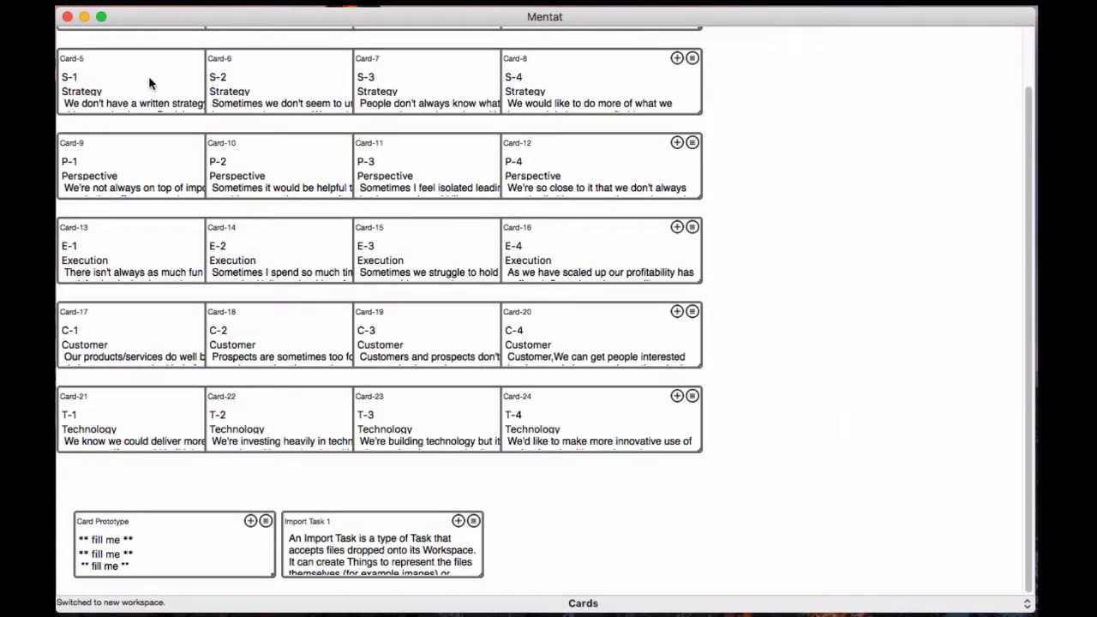
pyautogui.scroll(3, 148, 83)
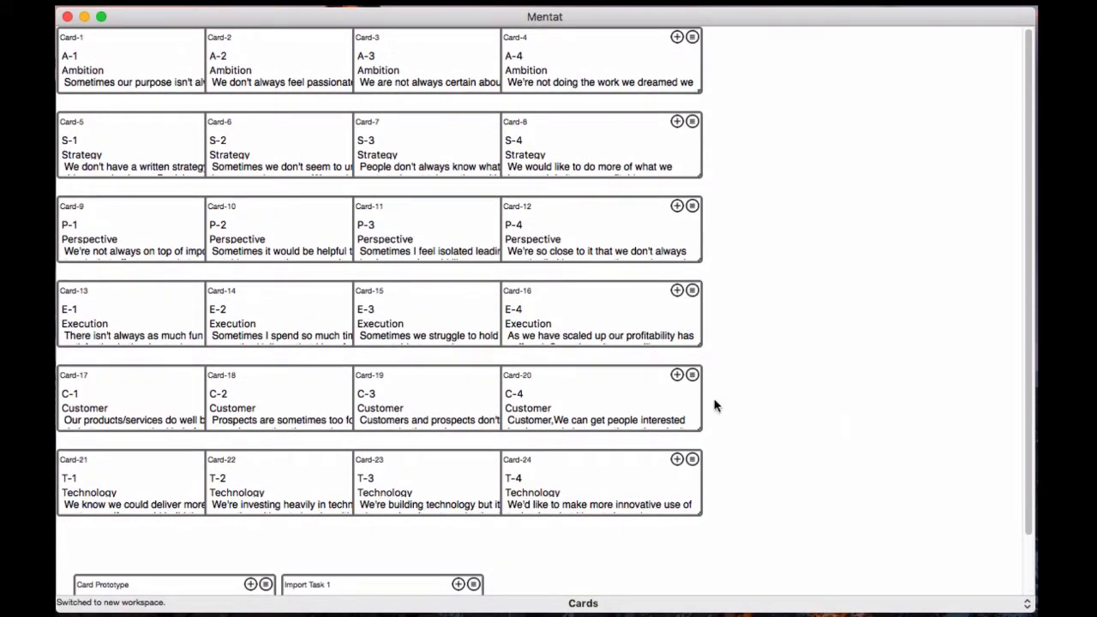
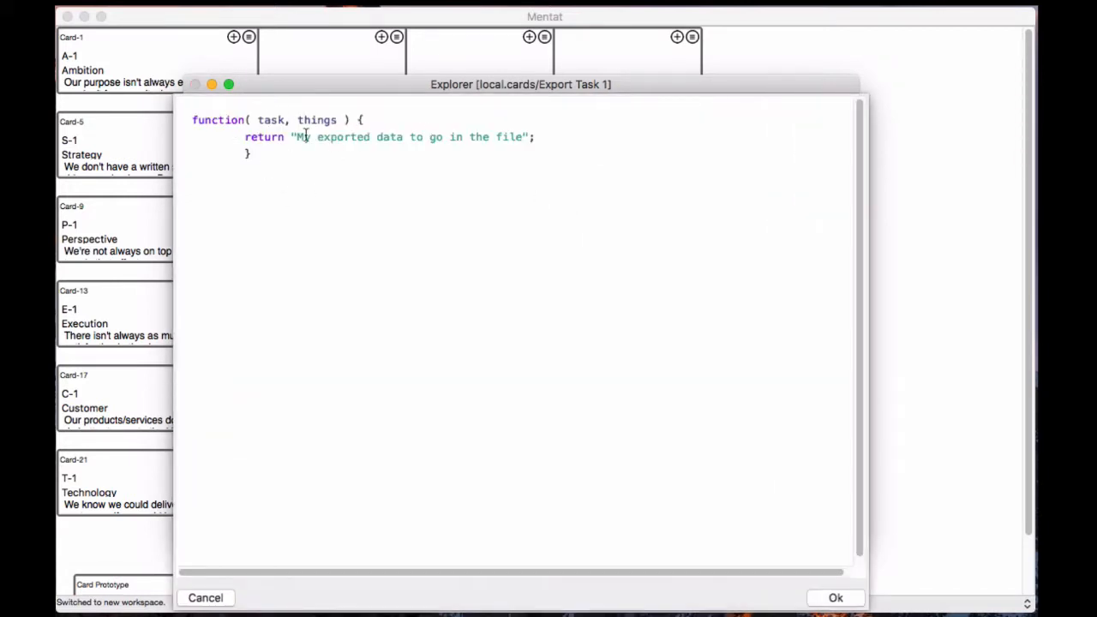
# Step: Accept Export Task 1's placeholder script and close its Explorer
pyautogui.click(855, 604)
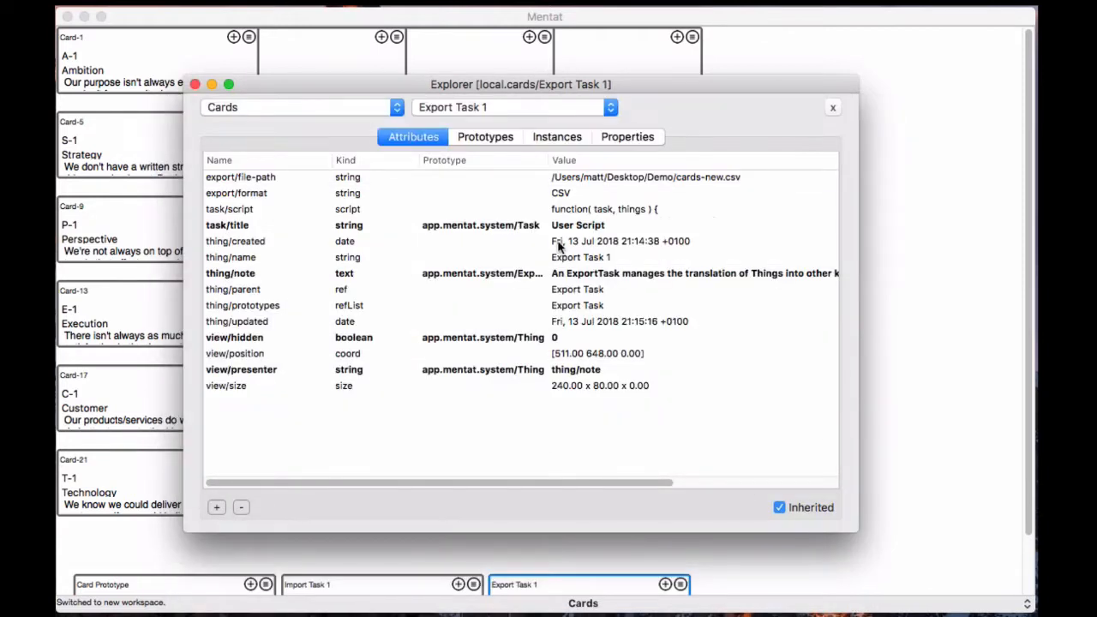
pyautogui.click(194, 84)
# Step: Export the Card Prototype instances of the Cards workspace to cards-new.csv using Export Task 1
pyautogui.press('super+grave')
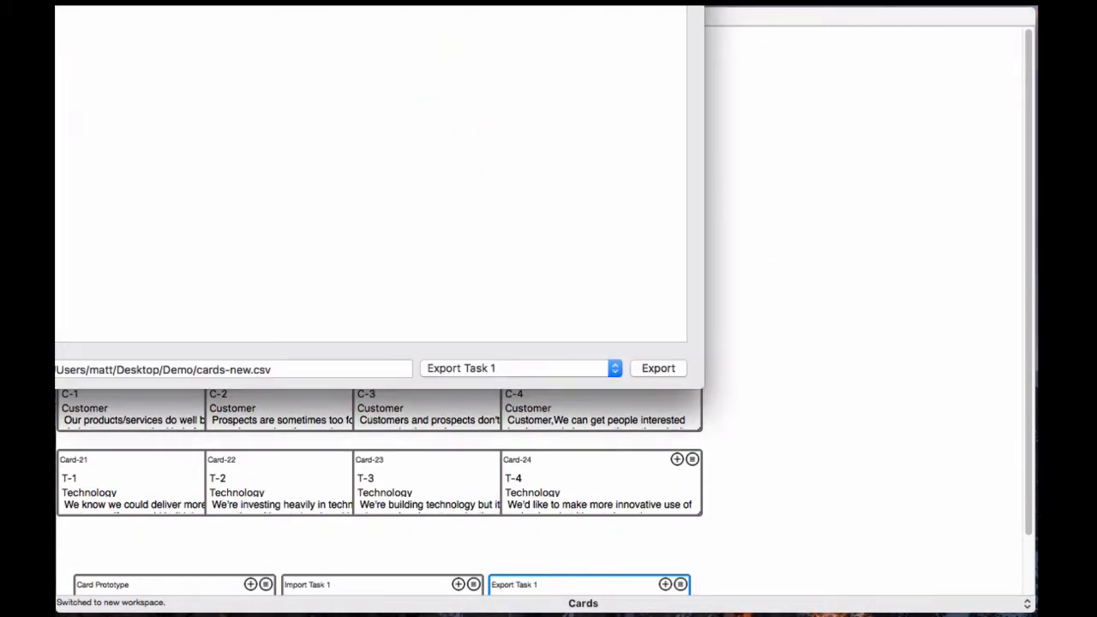
pyautogui.moveTo(422, 7); pyautogui.dragTo(611, 30)
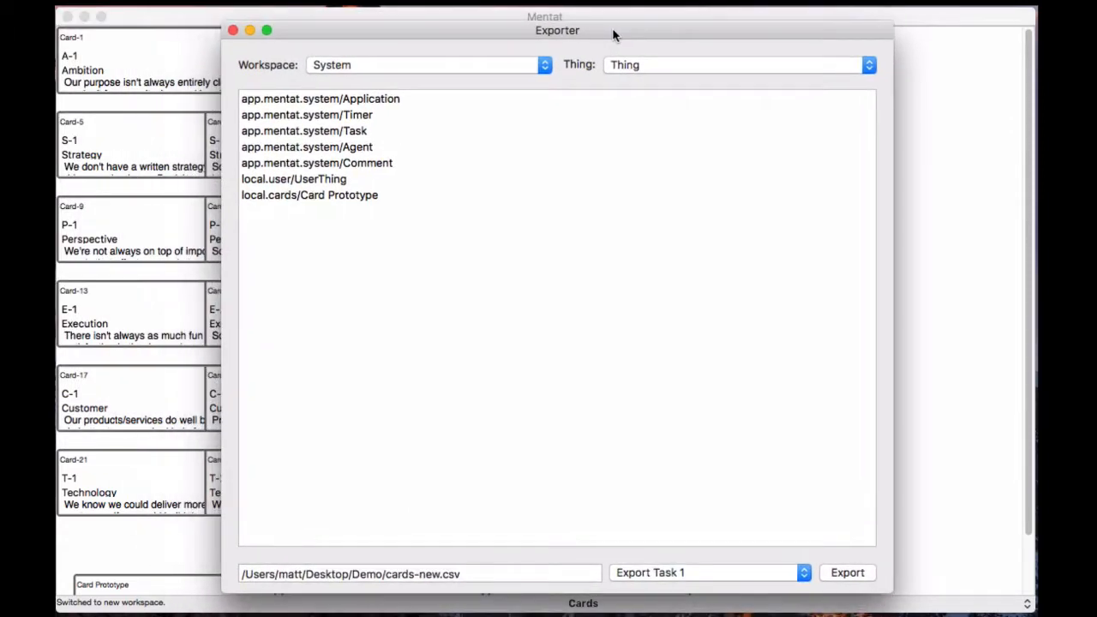
pyautogui.click(533, 66)
pyautogui.click(467, 94)
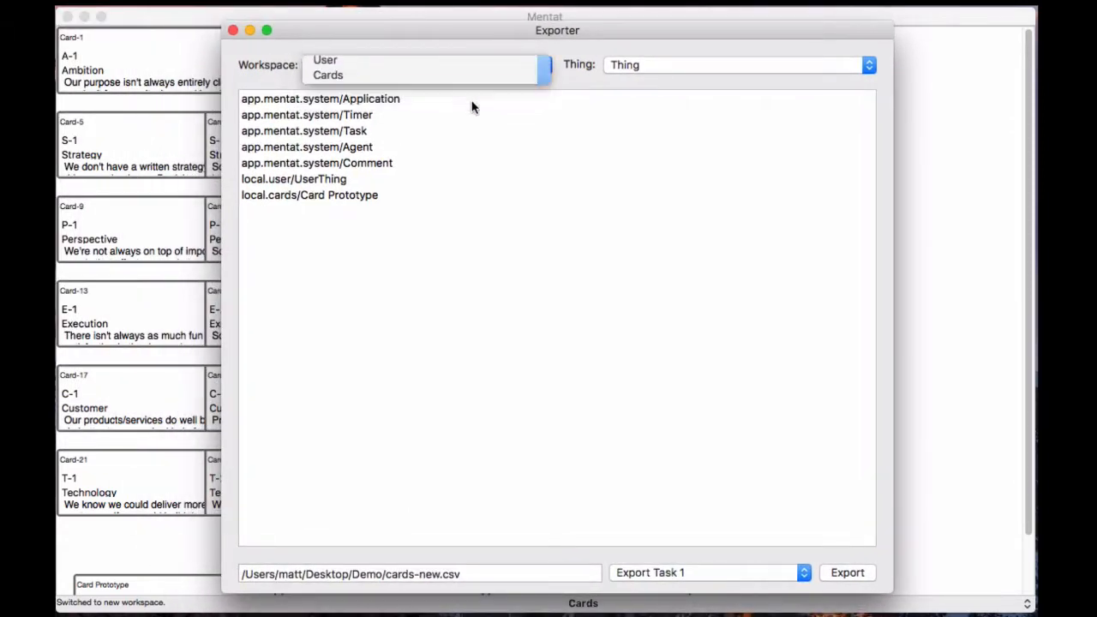
pyautogui.click(702, 67)
pyautogui.click(704, 64)
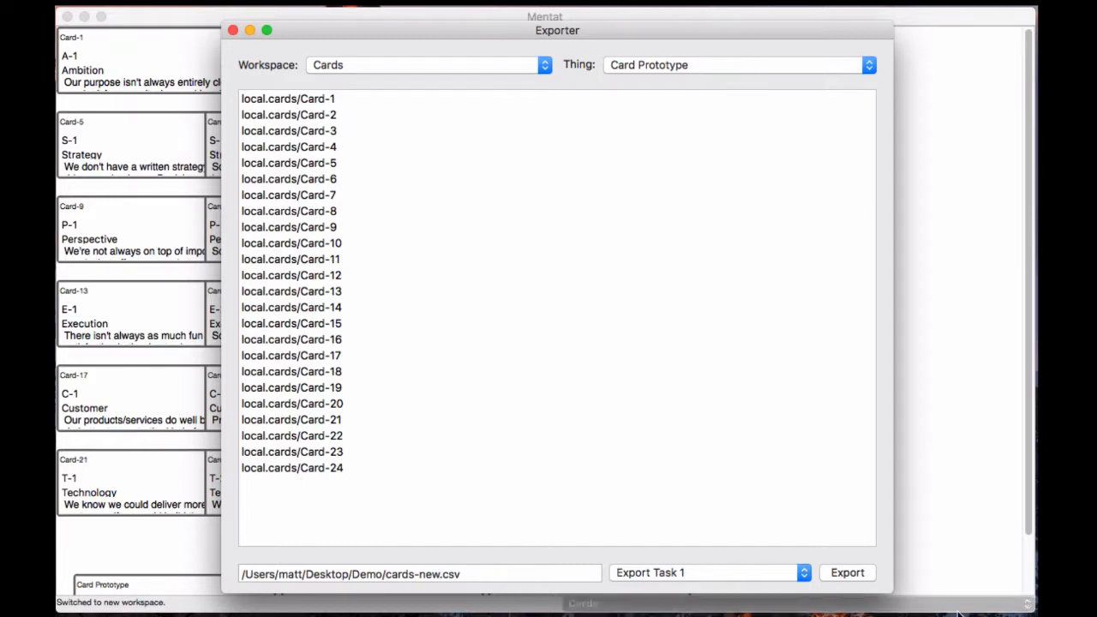
pyautogui.click(476, 576)
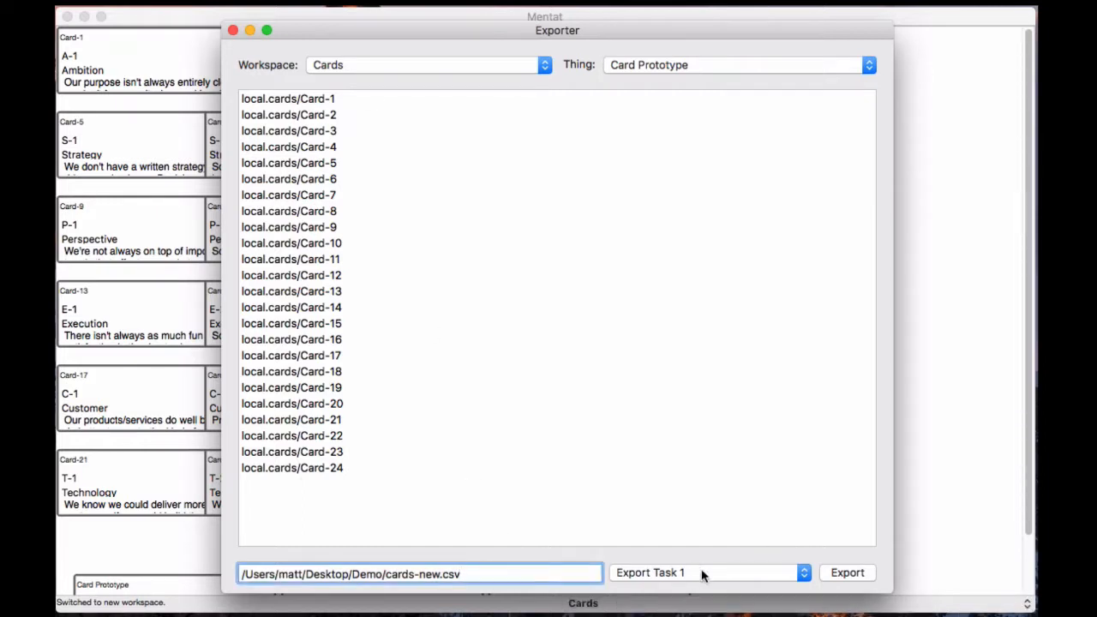
pyautogui.click(701, 576)
pyautogui.click(532, 574)
pyautogui.click(864, 579)
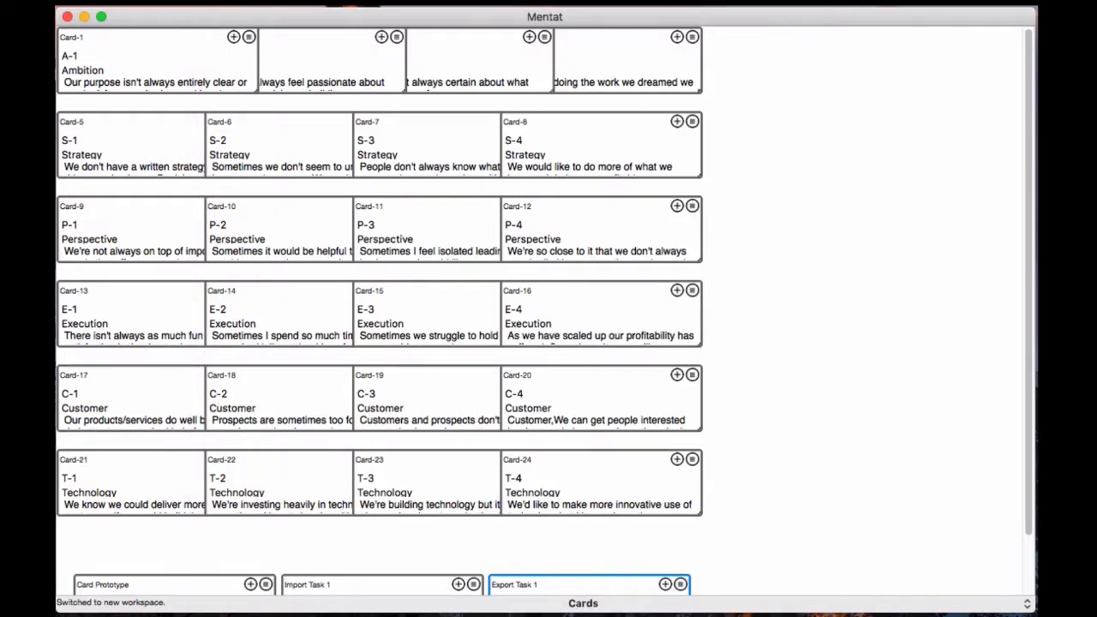
# Step: Open the exported cards-new.csv in a text editor to check its contents, and close it
pyautogui.click(836, 615)
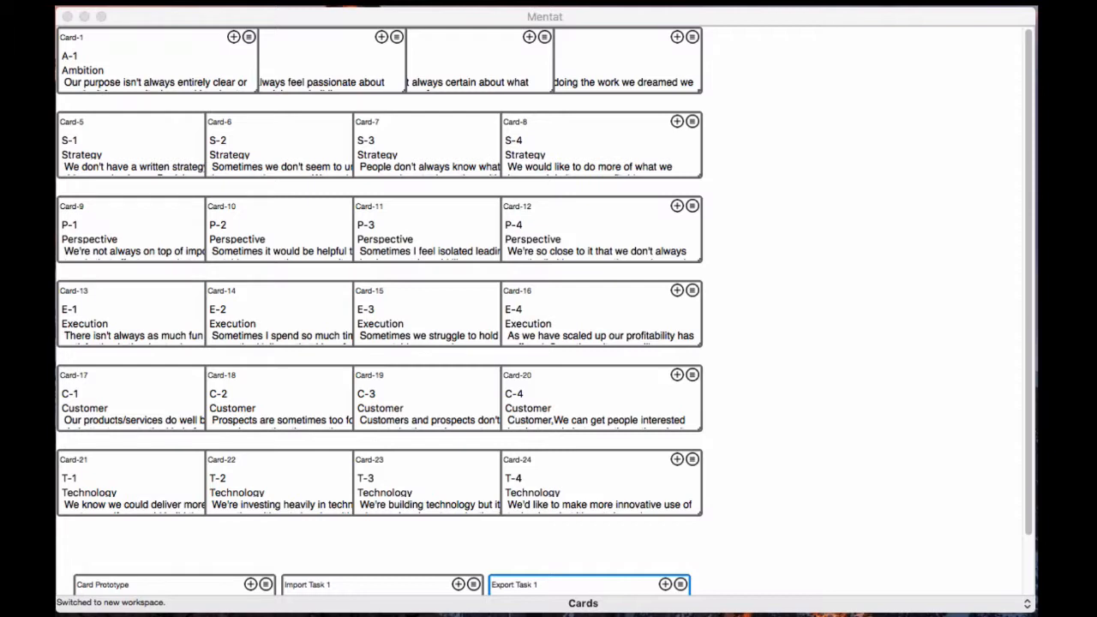
pyautogui.moveTo(344, 615); pyautogui.dragTo(344, 126)
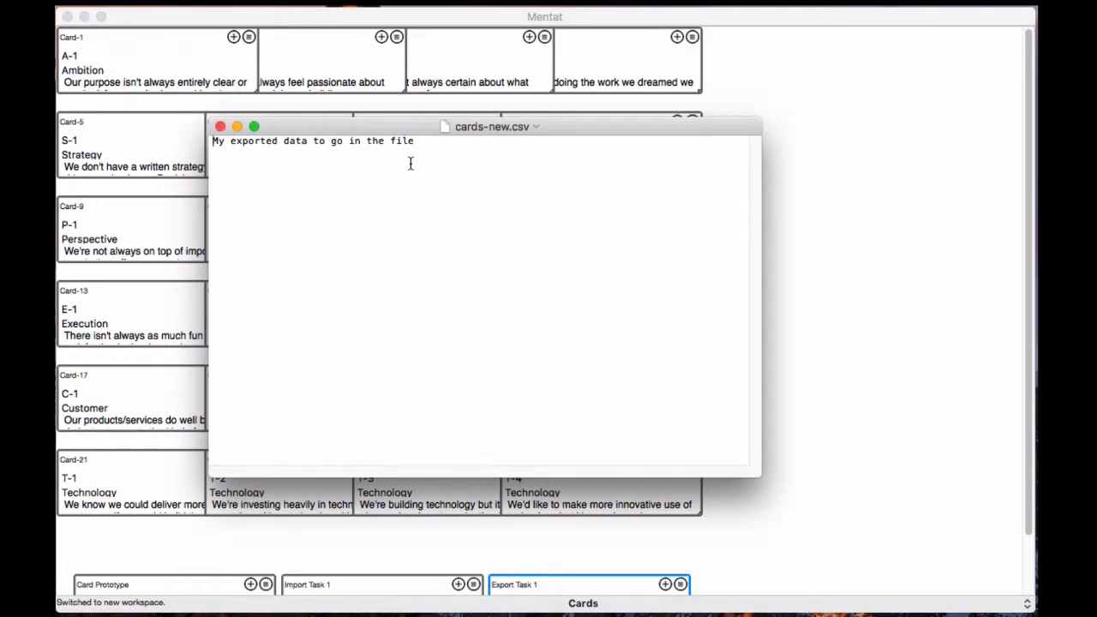
pyautogui.click(221, 126)
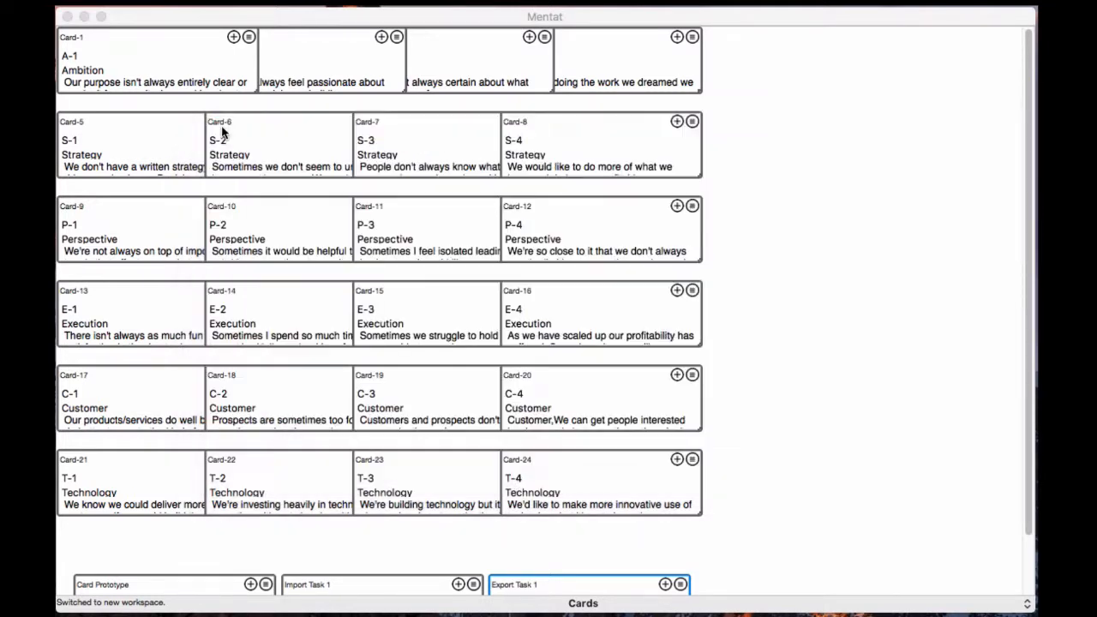
# Step: Replace Export Task 1's task/script with a function returning quoted CSV rows of card/label, card/picture, card/pillar and card/statement, and close the Explorer
pyautogui.click(681, 584)
pyautogui.moveTo(546, 349); pyautogui.dragTo(252, 60)
pyautogui.doubleClick(351, 185)
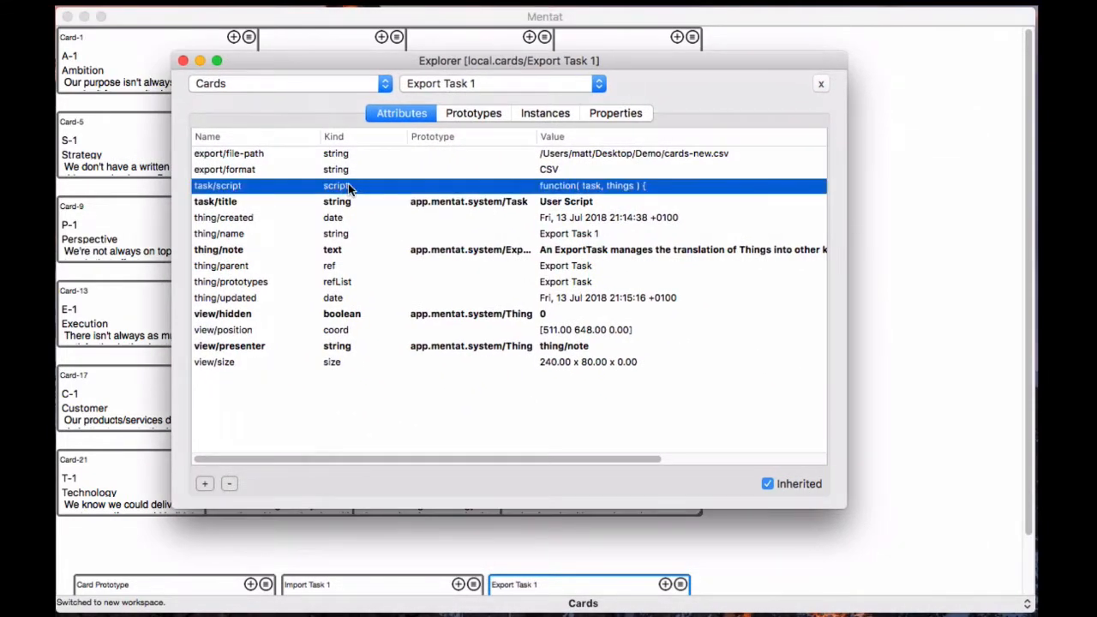
pyautogui.press('super+Tab')
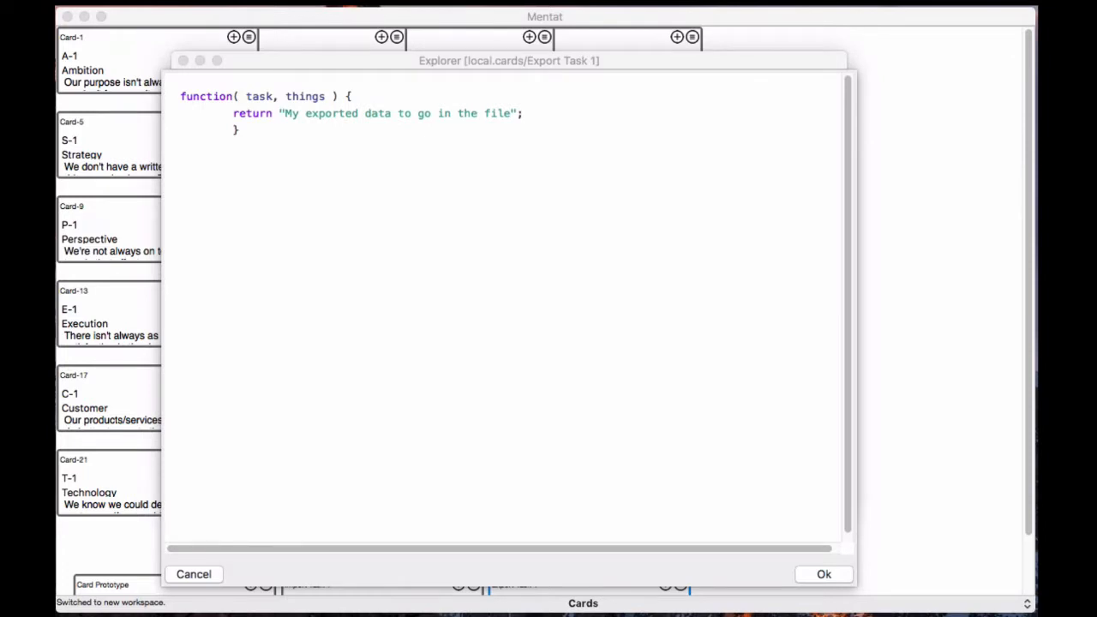
pyautogui.press('super+Tab')
pyautogui.press('super+a')
pyautogui.write('function( task, things ) {   function quoteField( value ) {     return "\\"" + value + "\\"";   };    var csvData = "";   for( thing of things ) {     csvData += quoteField( thing.stringAttribute( "card/label" ) ) + ",";     csvData += quoteField( thing.stringAttribute( "card/picture") ) + ",";     csvData += quoteField( thing.stringAttribute( "card/pillar" ) ) + ",";     csvData += quoteField( thing.stringAttribute( "card/statement" ) ) + "\\n";   }    return csvData; }')
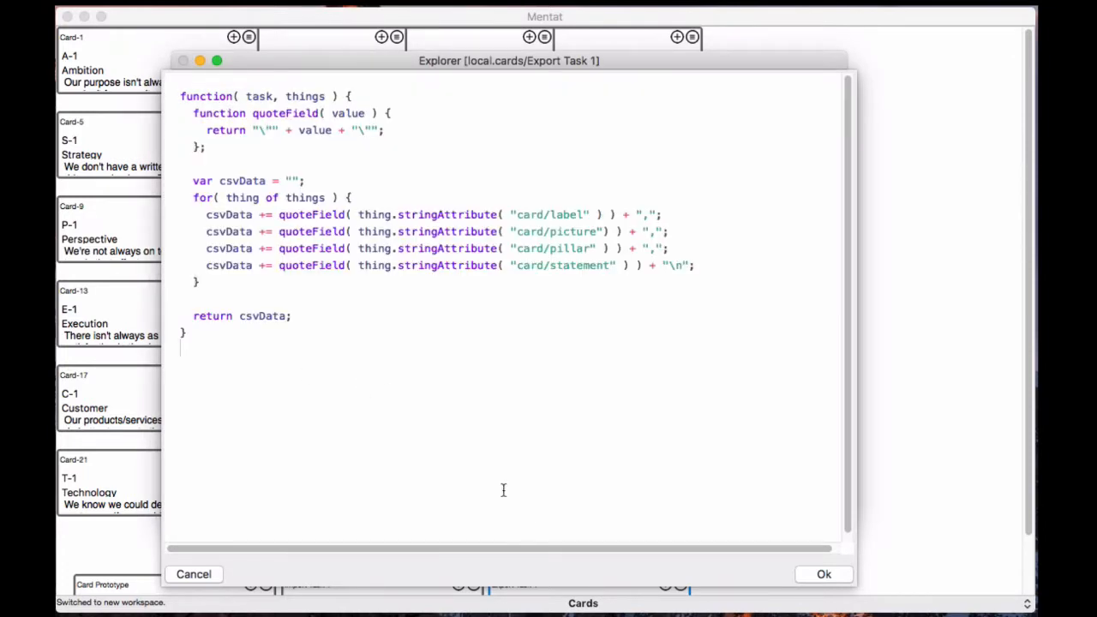
pyautogui.click(824, 574)
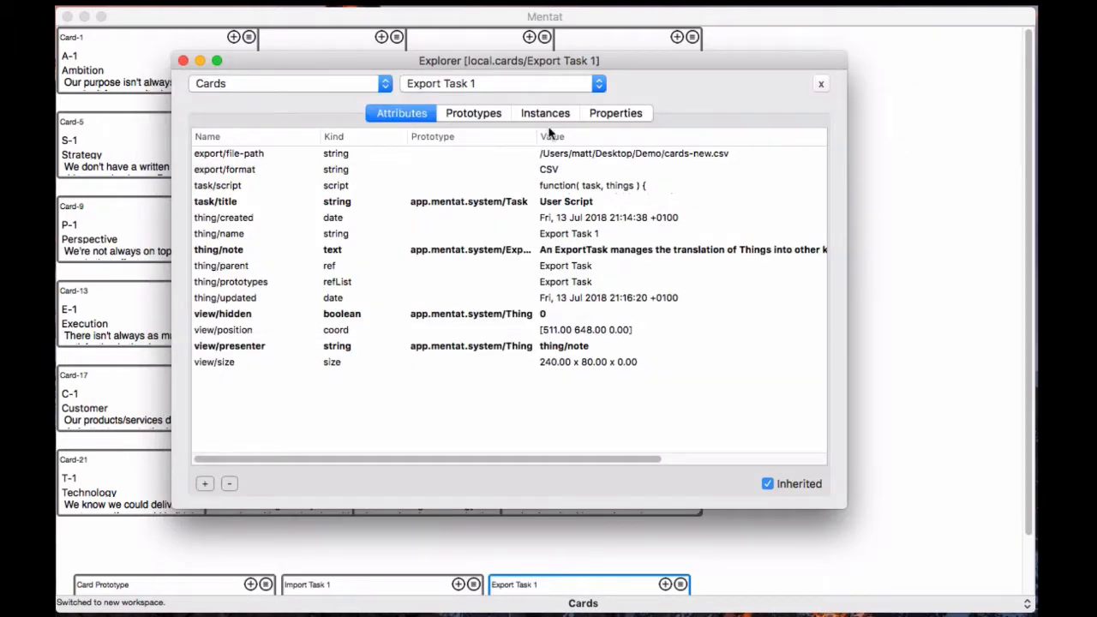
pyautogui.click(183, 61)
# Step: Run Export Task 1 again on the Cards workspace's Card Prototype instances, writing to cards-new.csv
pyautogui.press('super+e')
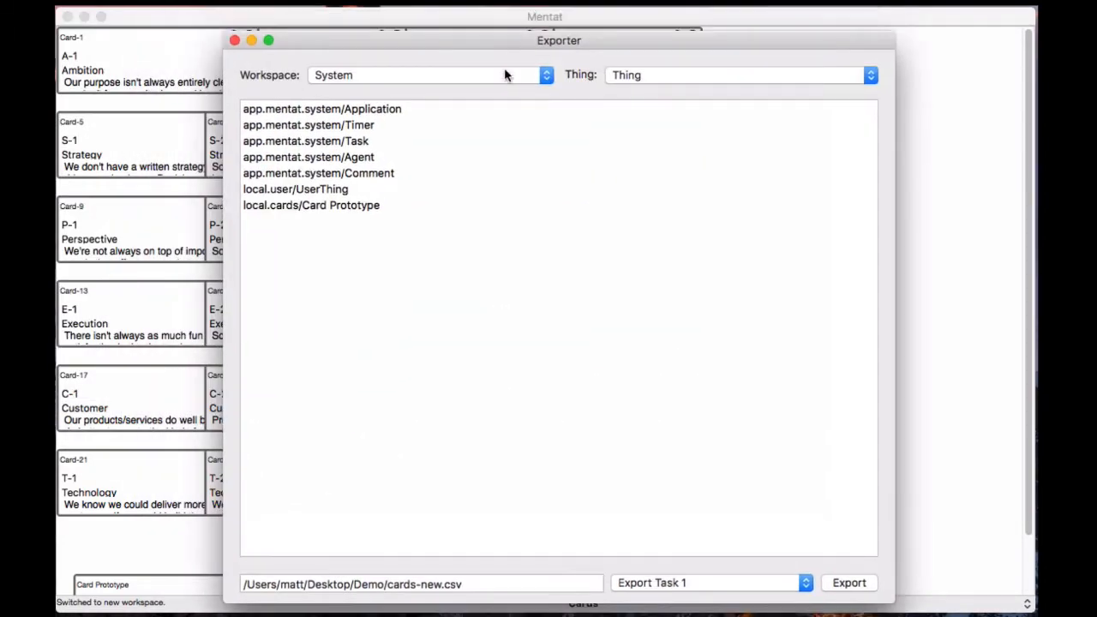
pyautogui.click(506, 75)
pyautogui.click(489, 105)
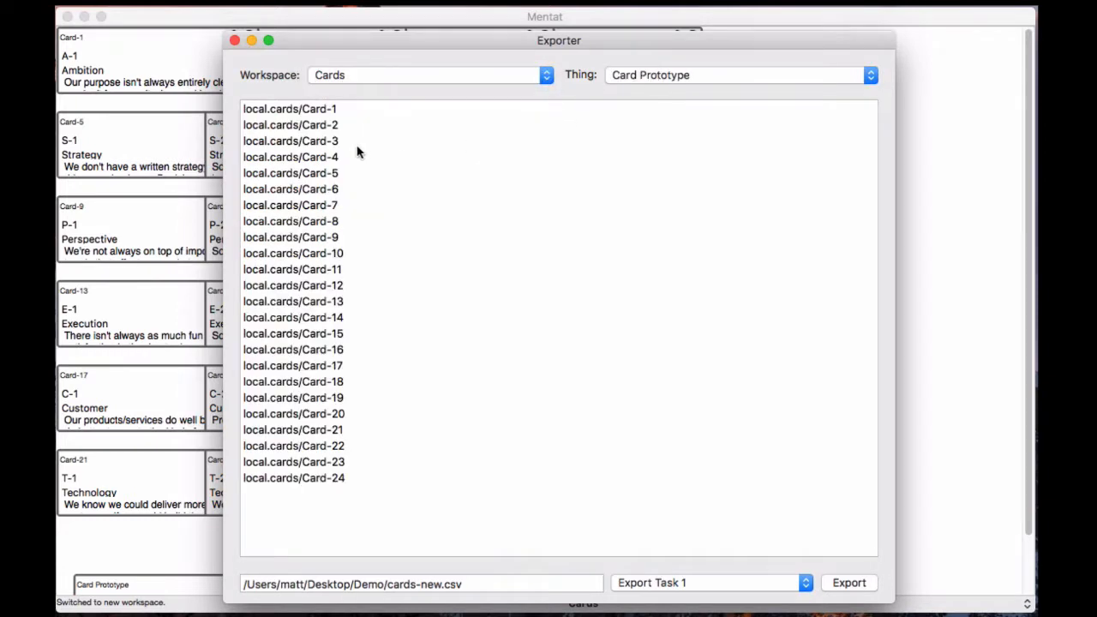
pyautogui.click(868, 587)
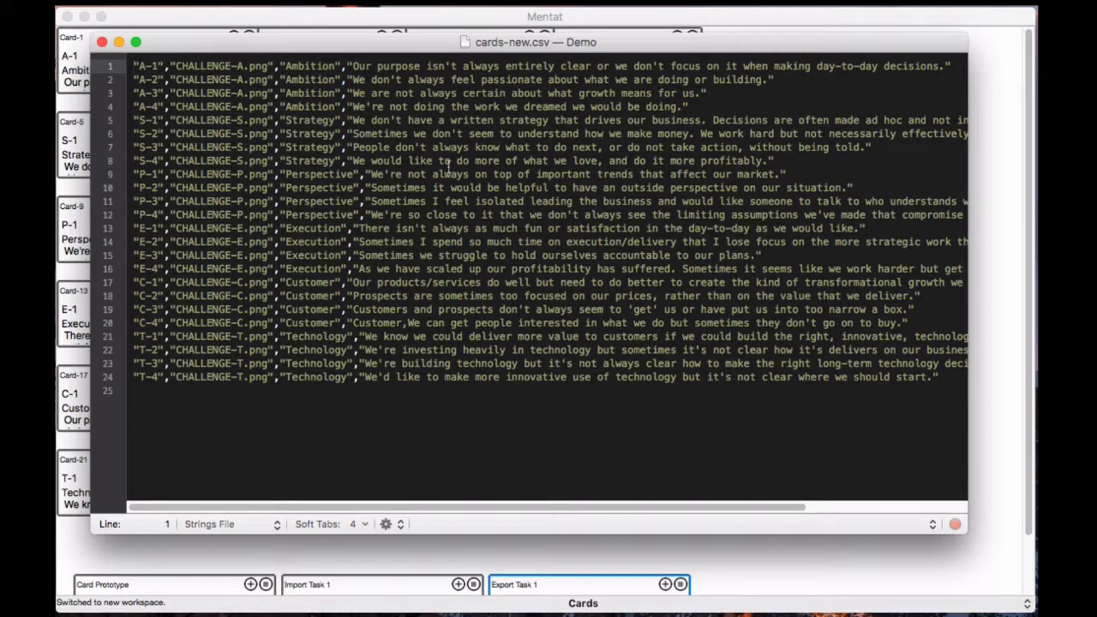
# Step: Examine the full width of the card rows in the newly exported cards-new.csv and close the file
pyautogui.hscroll(3, 450, 172)
pyautogui.hscroll(5, 450, 171)
pyautogui.hscroll(-10, 457, 167)
pyautogui.click(102, 42)
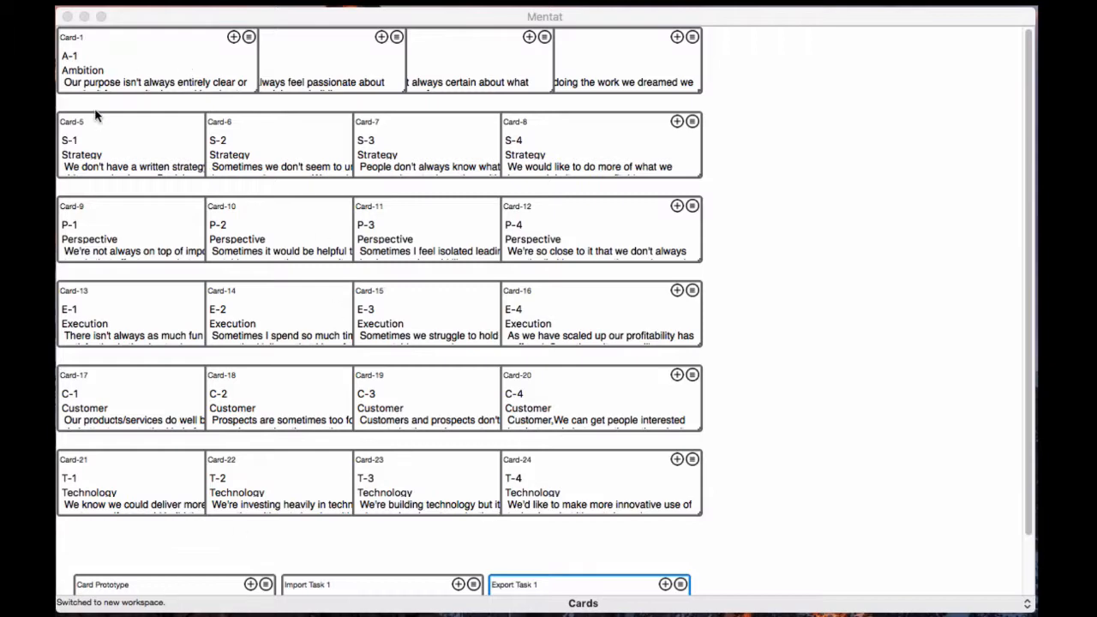
# Step: Add a text attribute named card/quotation with the value ** fill me ** to Card-1, and close the Explorer
pyautogui.click(249, 37)
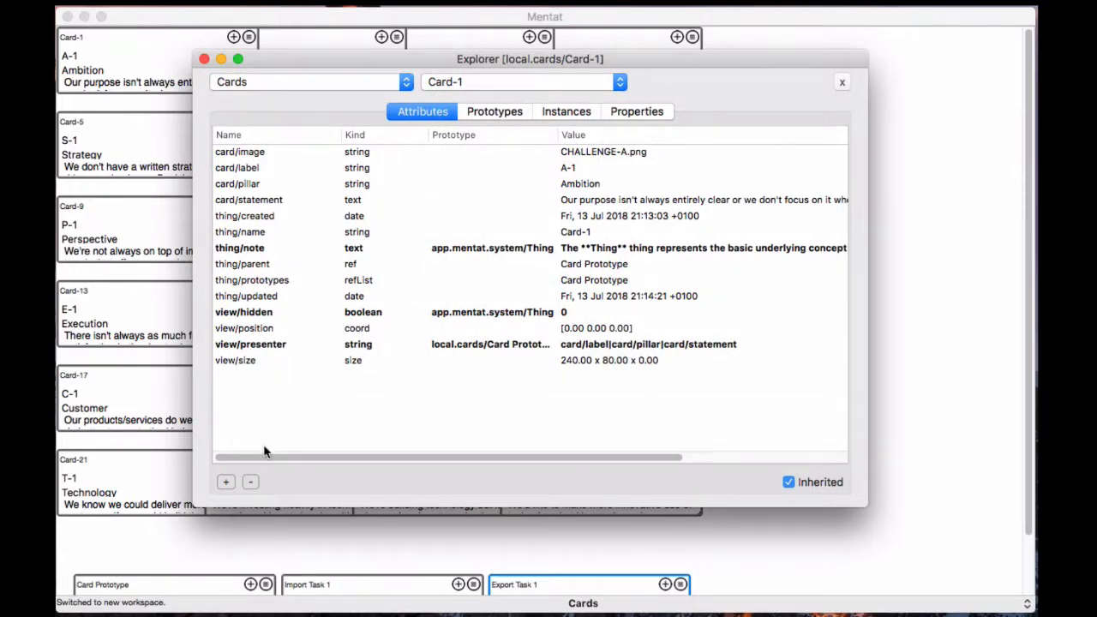
pyautogui.click(226, 483)
pyautogui.write('c')
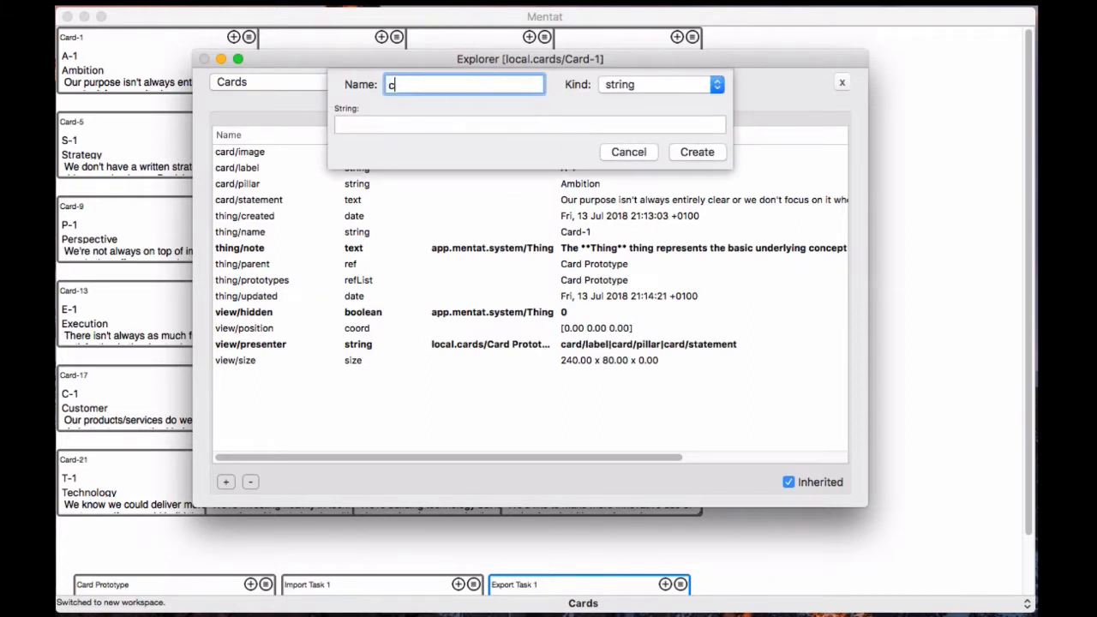
pyautogui.write('ard/quotation')
pyautogui.click(649, 84)
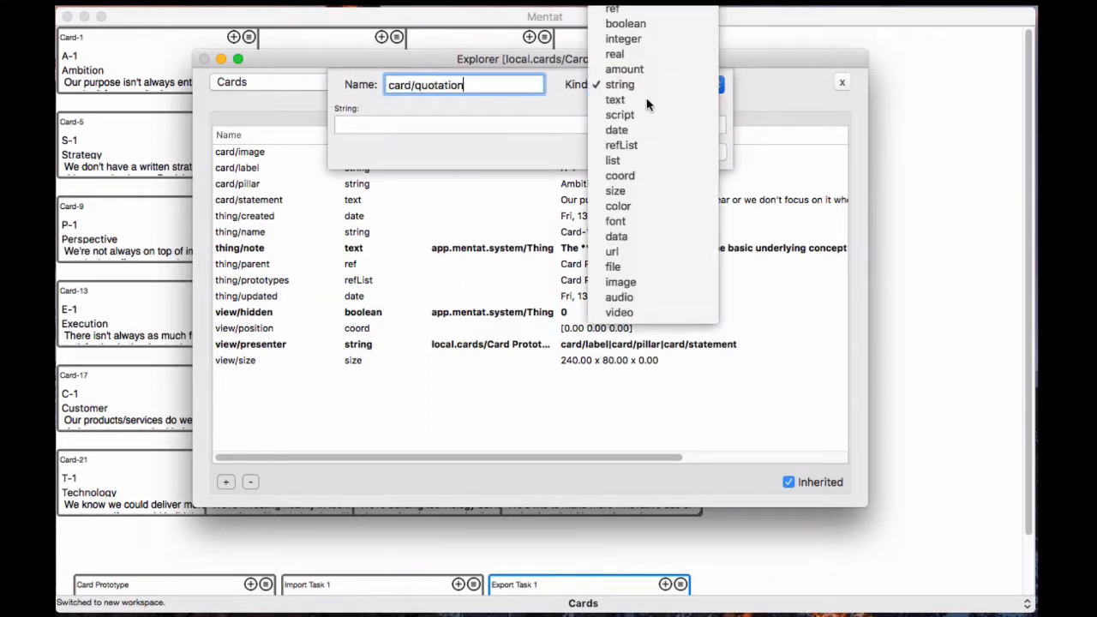
pyautogui.click(650, 100)
pyautogui.write('" fill me **')
pyautogui.click(690, 369)
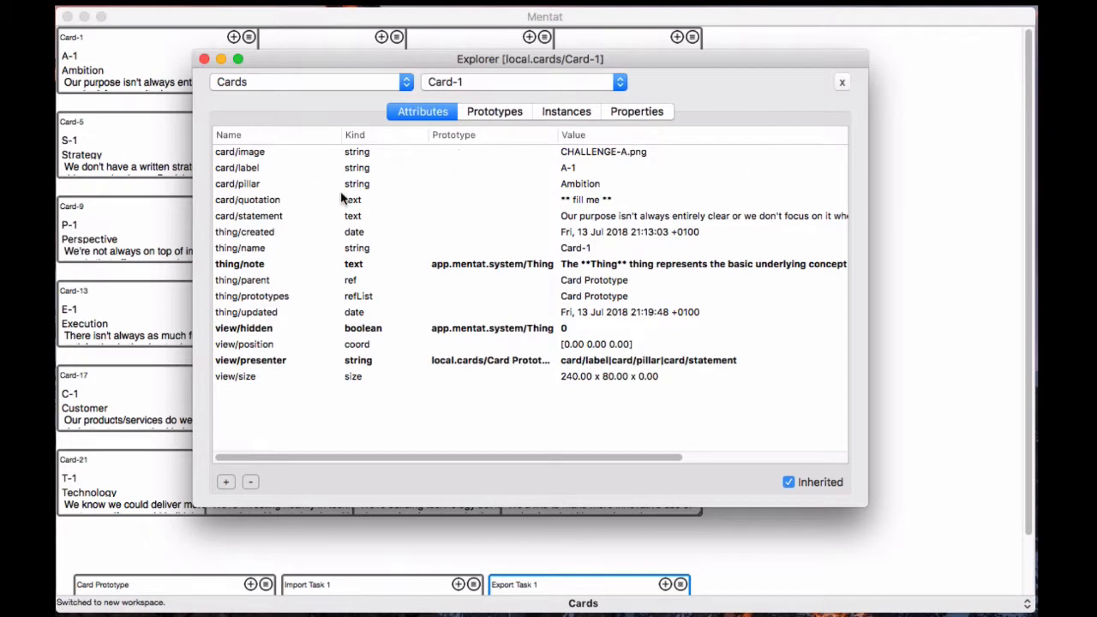
pyautogui.click(204, 60)
# Step: Delete the card/quotation attribute from Card-1 and close the Explorer
pyautogui.click(248, 37)
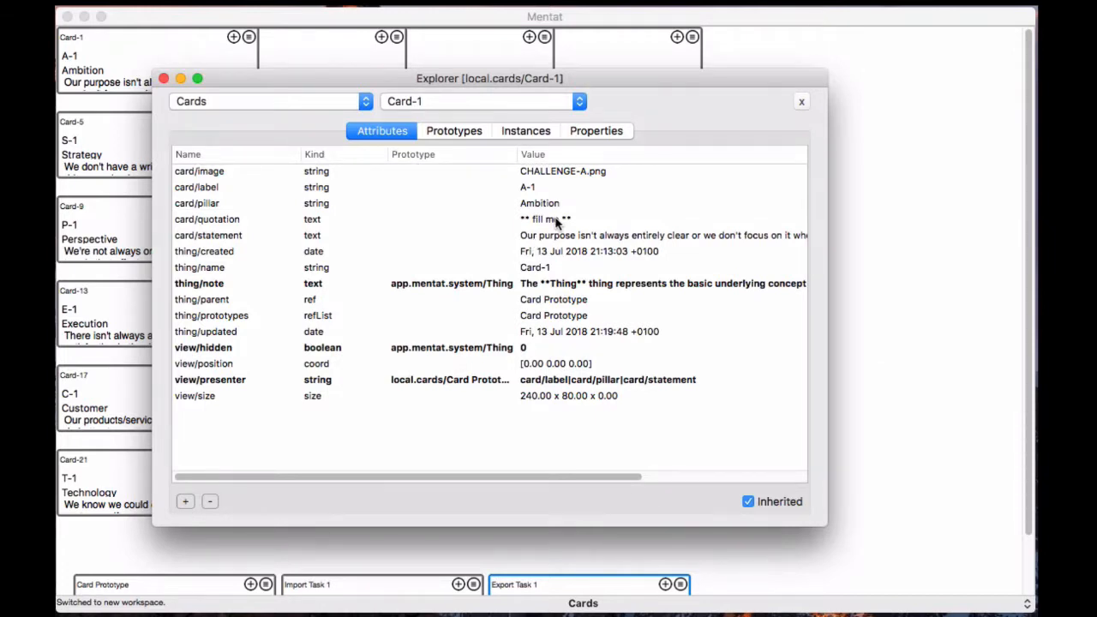
pyautogui.click(213, 221)
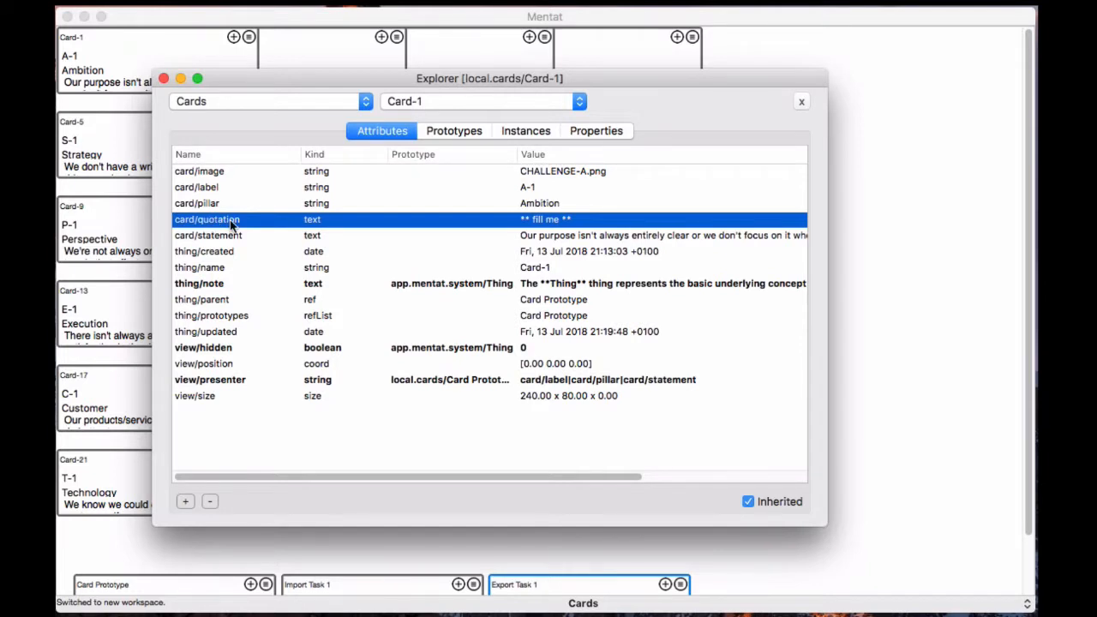
pyautogui.click(213, 503)
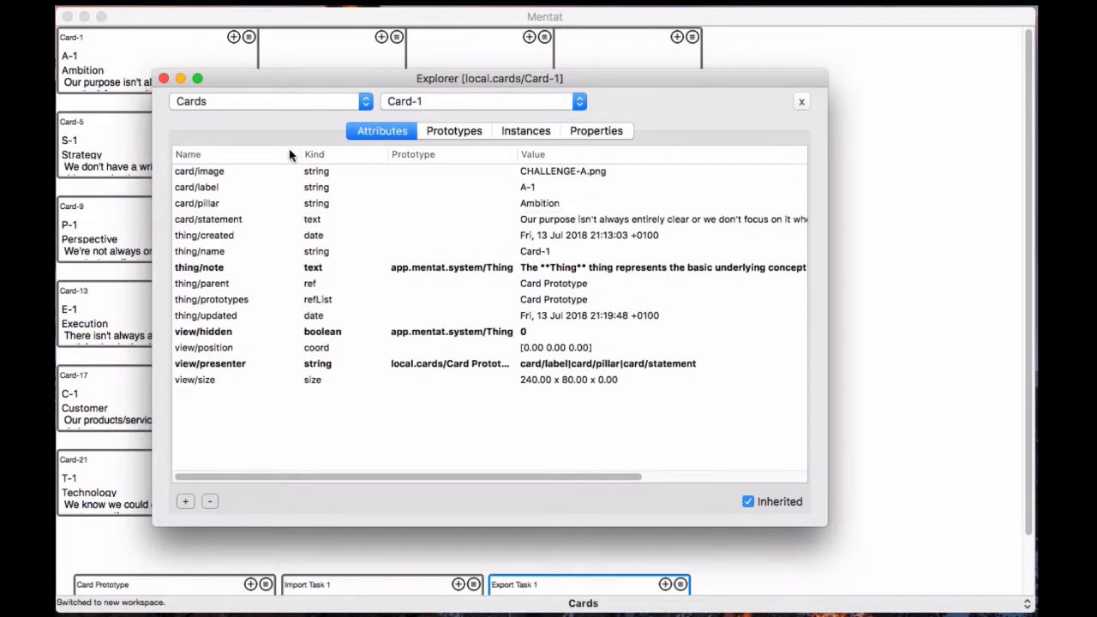
pyautogui.click(164, 78)
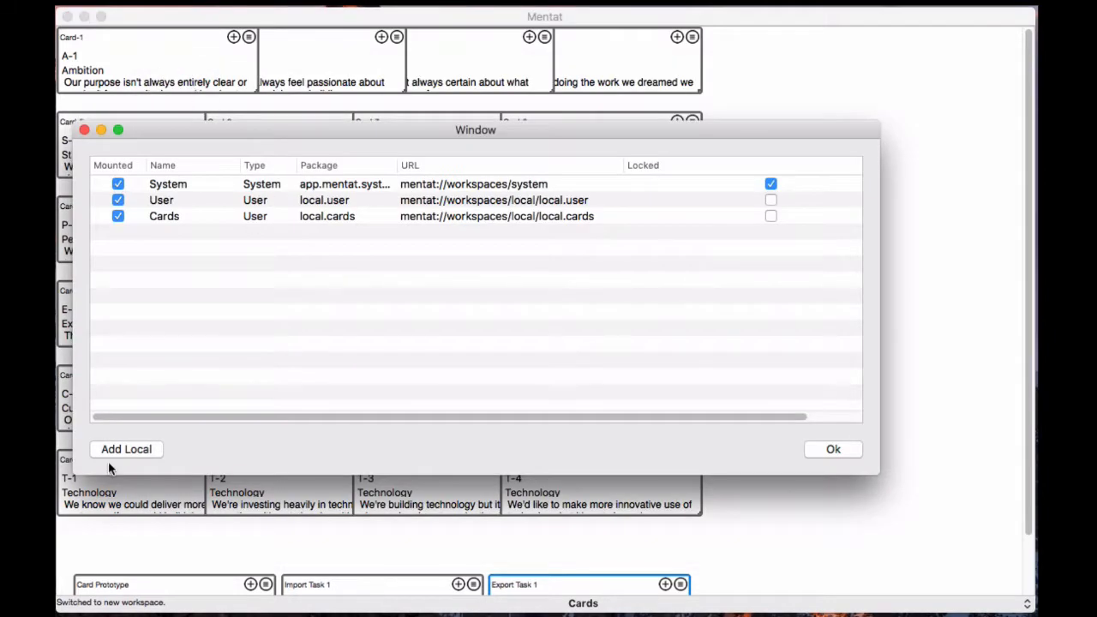
# Step: Add a local workspace named Quotes with the package local.quotes, and close the workspace list
pyautogui.click(124, 450)
pyautogui.write('Q')
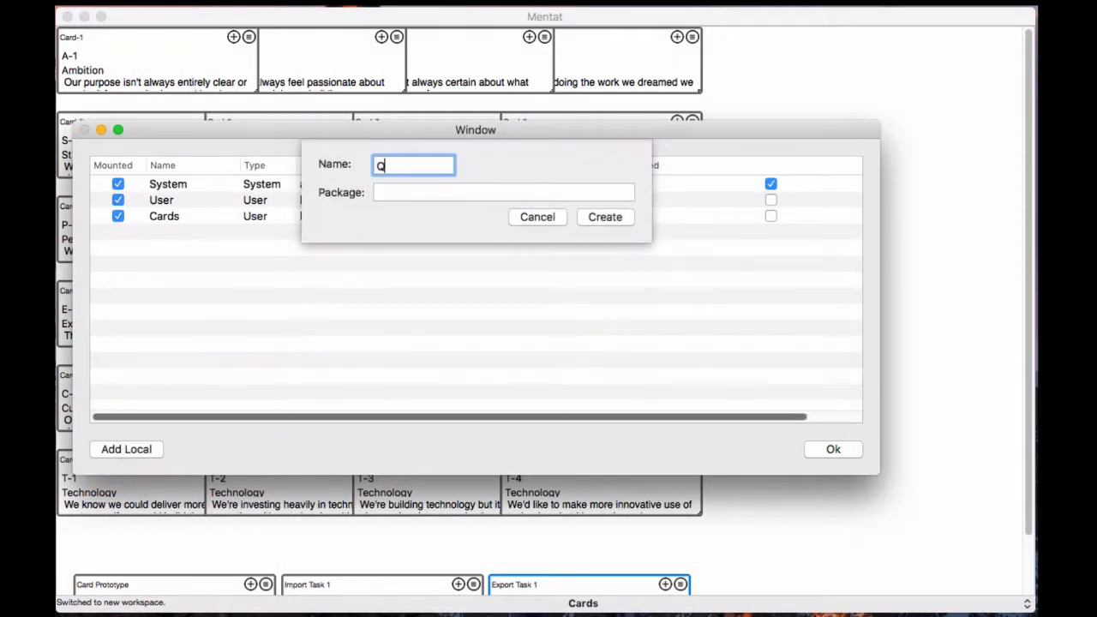
pyautogui.write('uotes')
pyautogui.press('Tab')
pyautogui.write('local.quote')
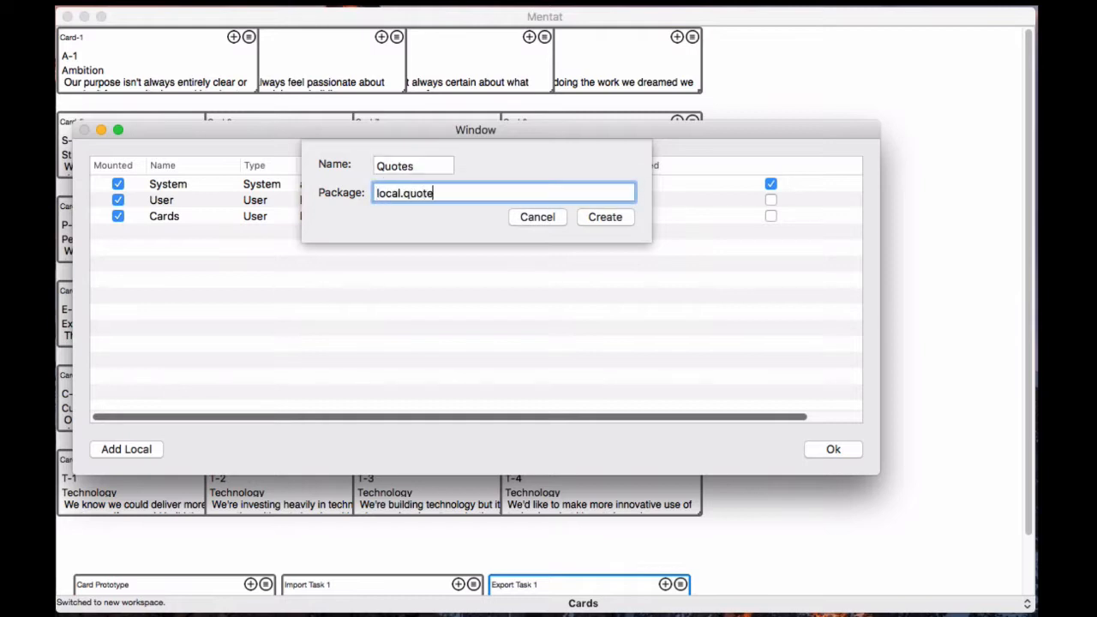
pyautogui.click(608, 217)
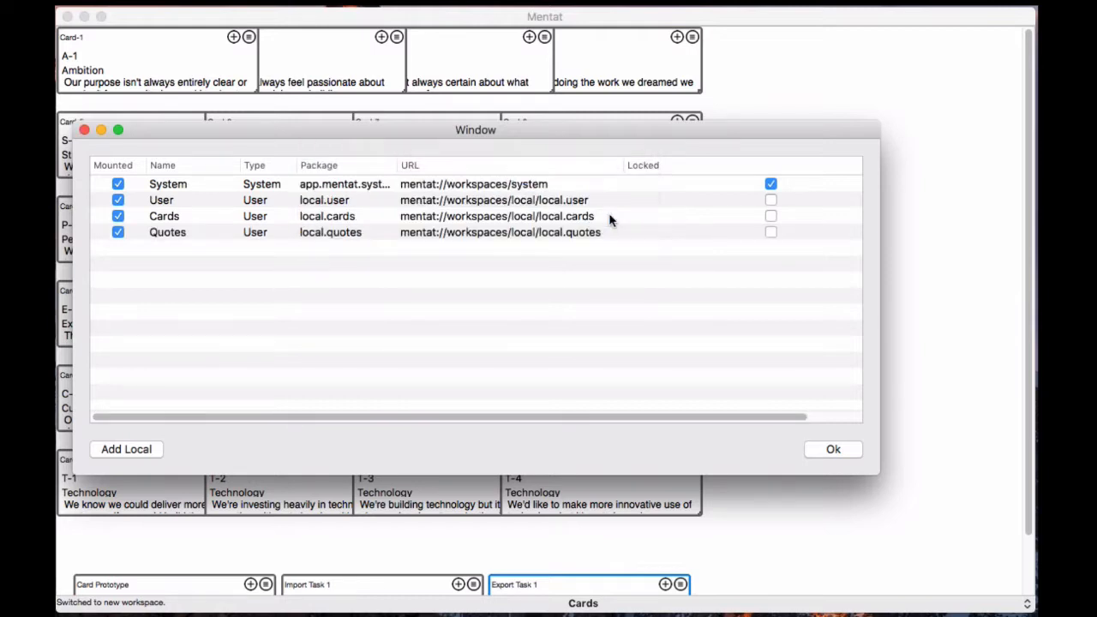
pyautogui.click(847, 455)
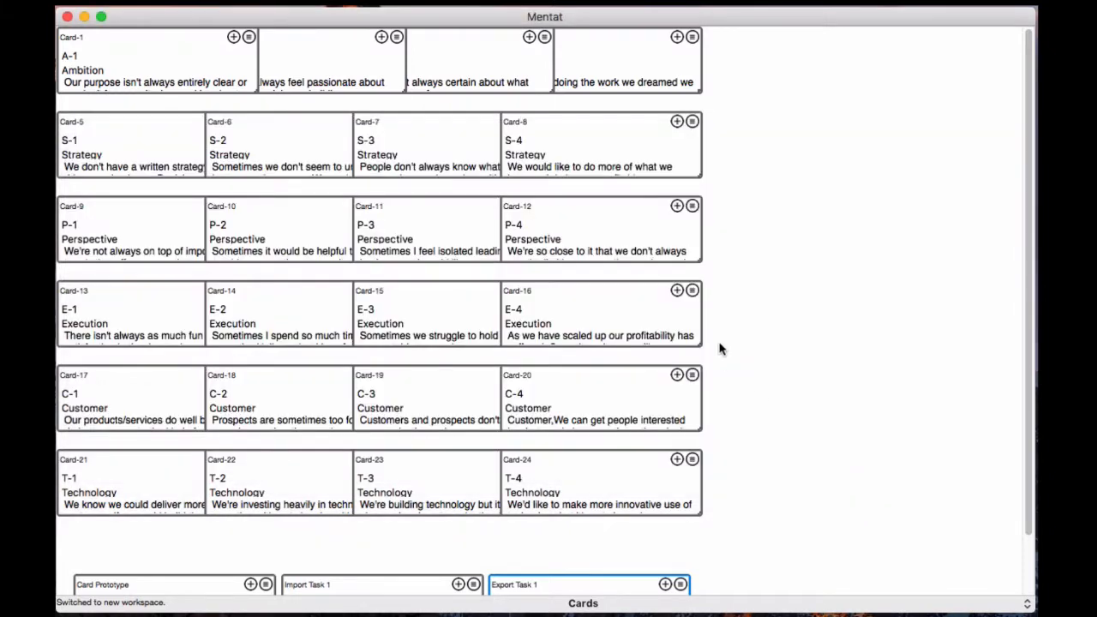
# Step: Switch to the Quotes workspace and create a new item from the system Thing prototype near its lower edge
pyautogui.click(822, 603)
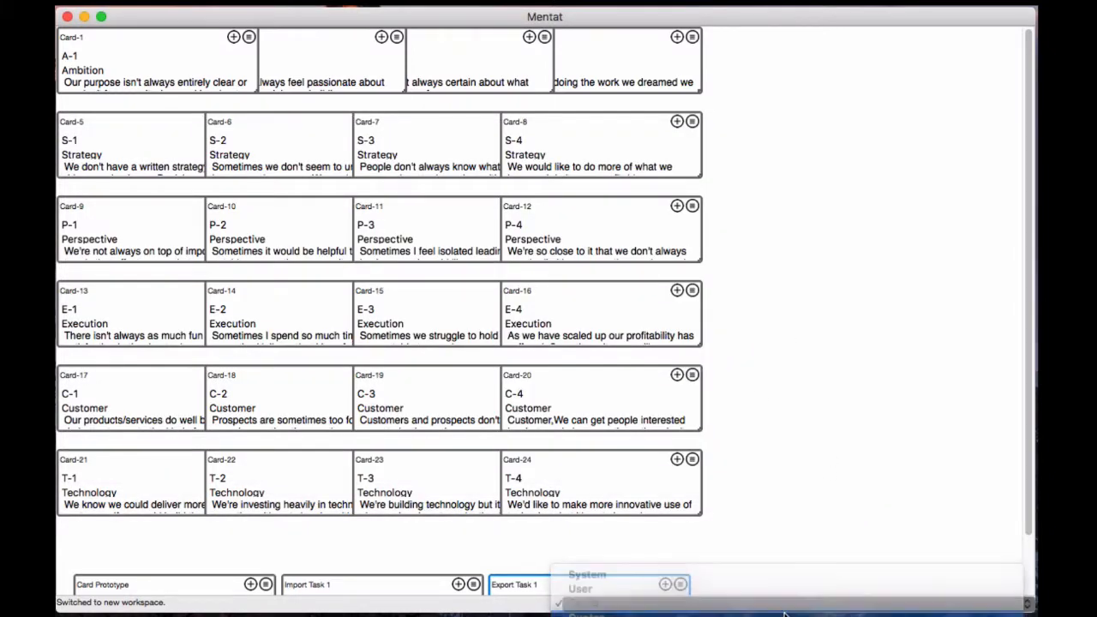
pyautogui.click(823, 611)
pyautogui.rightClick(182, 466)
pyautogui.moveTo(255, 471)
pyautogui.moveTo(366, 496)
pyautogui.click(450, 489)
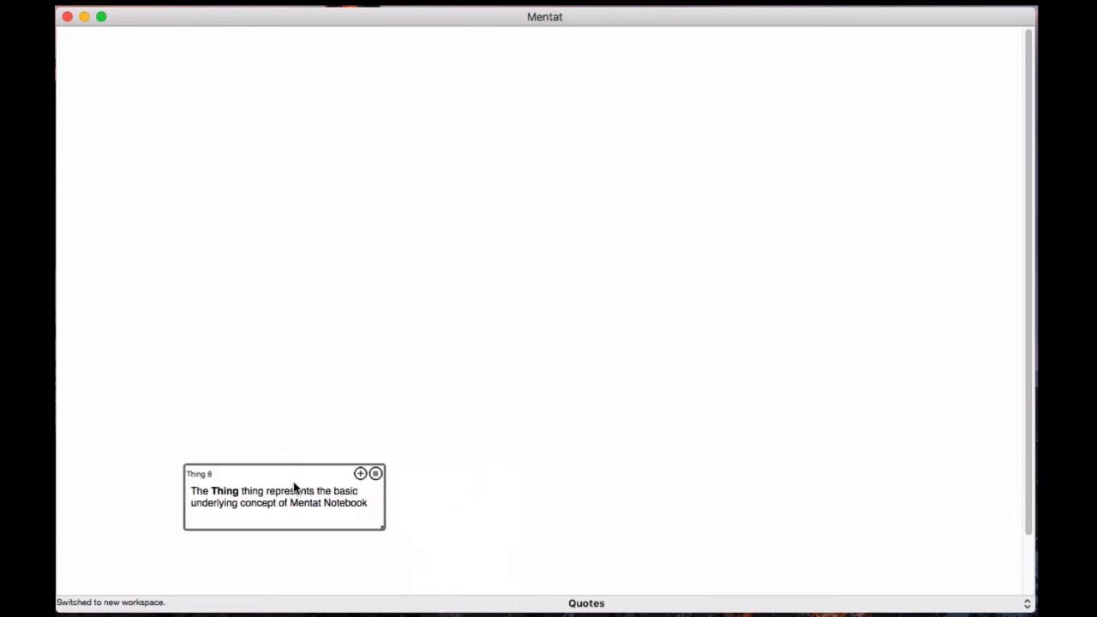
# Step: Rename the new Thing as Quote Prototype and move it to the lower-left corner of the workspace
pyautogui.doubleClick(207, 476)
pyautogui.moveTo(520, 102); pyautogui.dragTo(358, 98)
pyautogui.write('M')
pyautogui.press('BackSpace')
pyautogui.press('BackSpace')
pyautogui.write('Quote Prototype')
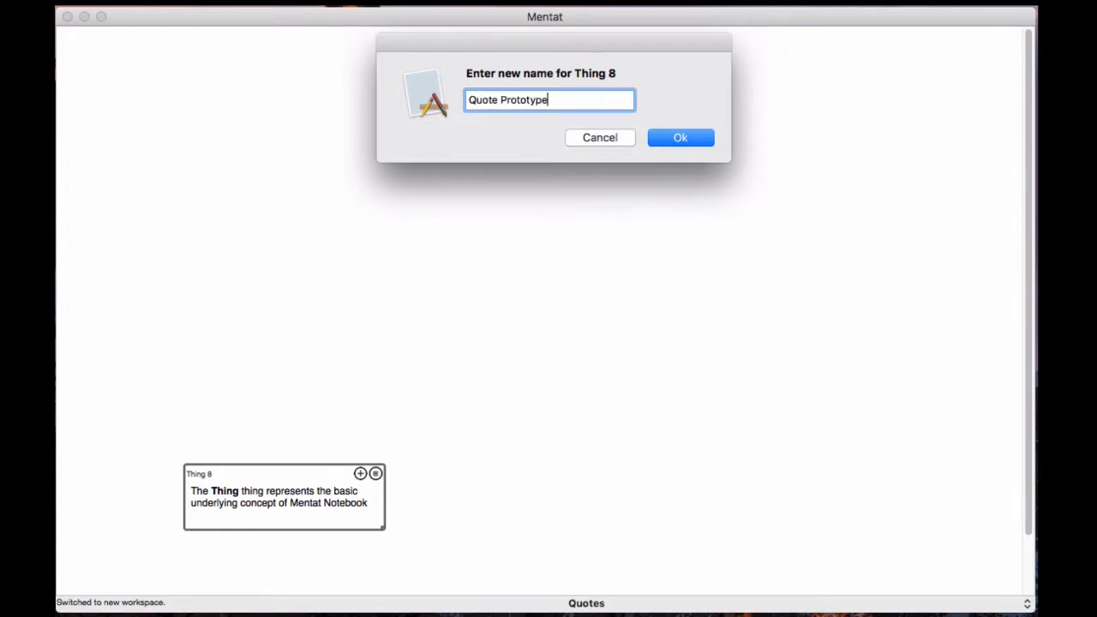
pyautogui.press('Return')
pyautogui.moveTo(303, 477); pyautogui.dragTo(194, 526)
# Step: Open Quote Prototype in the Explorer and add a string attribute named quote/author with the value ** fill me **
pyautogui.click(261, 527)
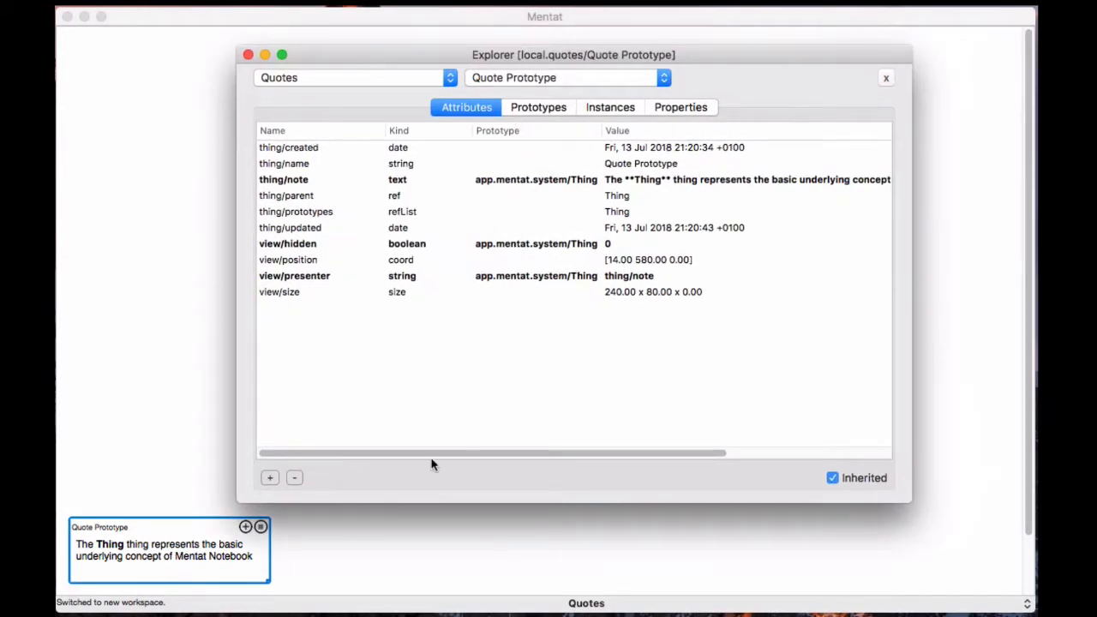
pyautogui.click(275, 477)
pyautogui.write('quote/author')
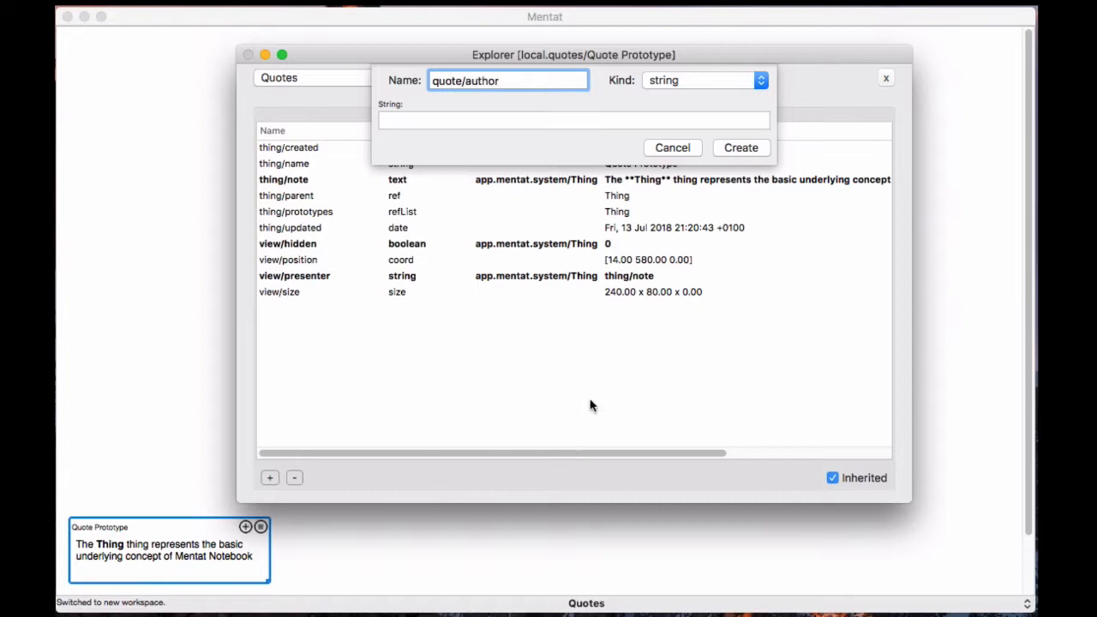
pyautogui.click(667, 117)
pyautogui.write('*')
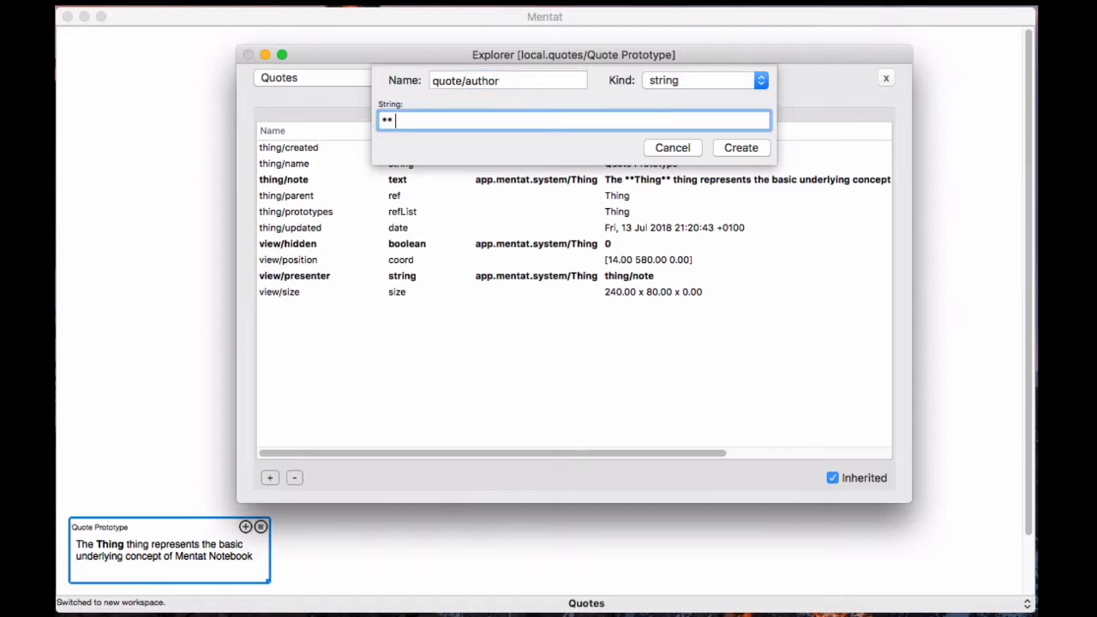
pyautogui.write('* fill me **')
pyautogui.click(742, 148)
# Step: Add a text attribute named quote/text with the value ** fill me ** to Quote Prototype
pyautogui.click(270, 477)
pyautogui.write('quote/')
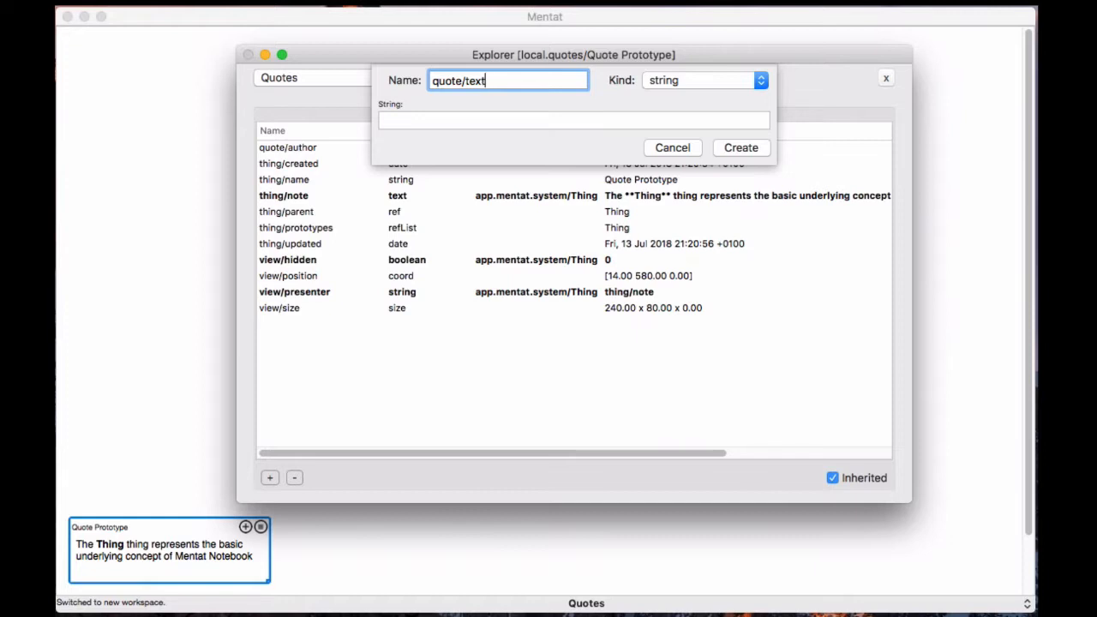
pyautogui.click(727, 81)
pyautogui.click(725, 97)
pyautogui.click(497, 171)
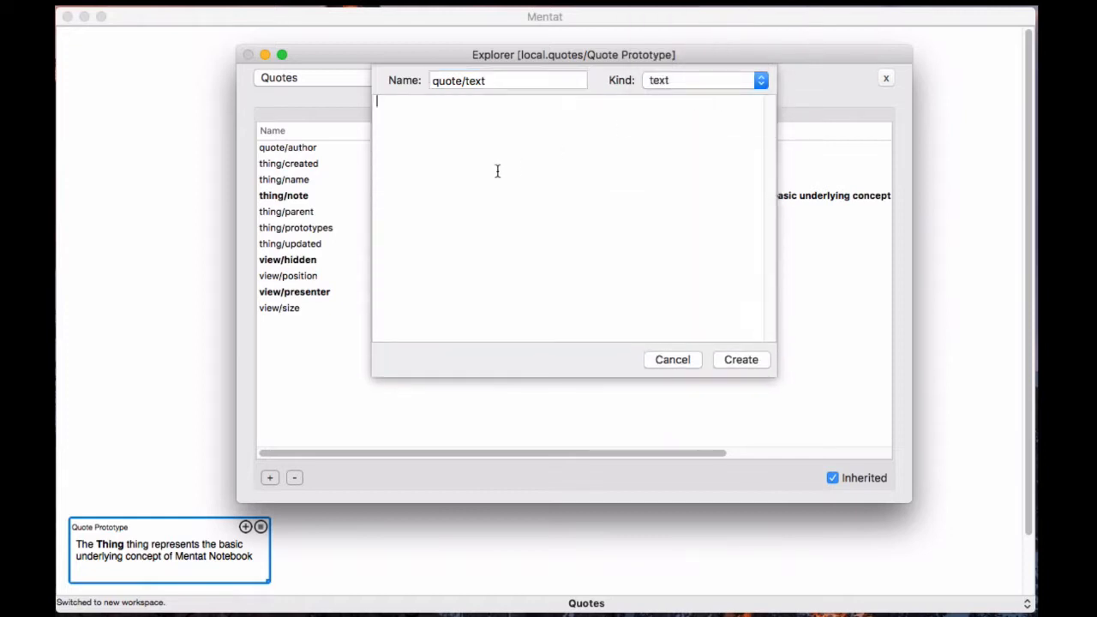
pyautogui.write('** fill me **')
pyautogui.click(752, 360)
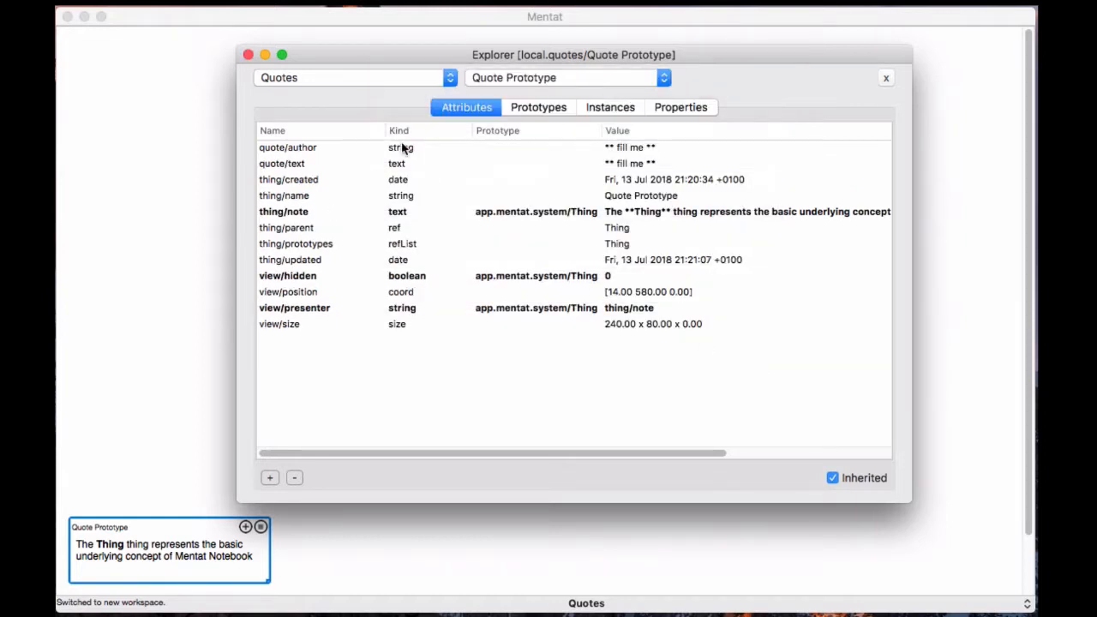
# Step: Set Quote Prototype's view/presenter attribute to quote/author|quote/text and close the Explorer
pyautogui.click(319, 152)
pyautogui.click(317, 164)
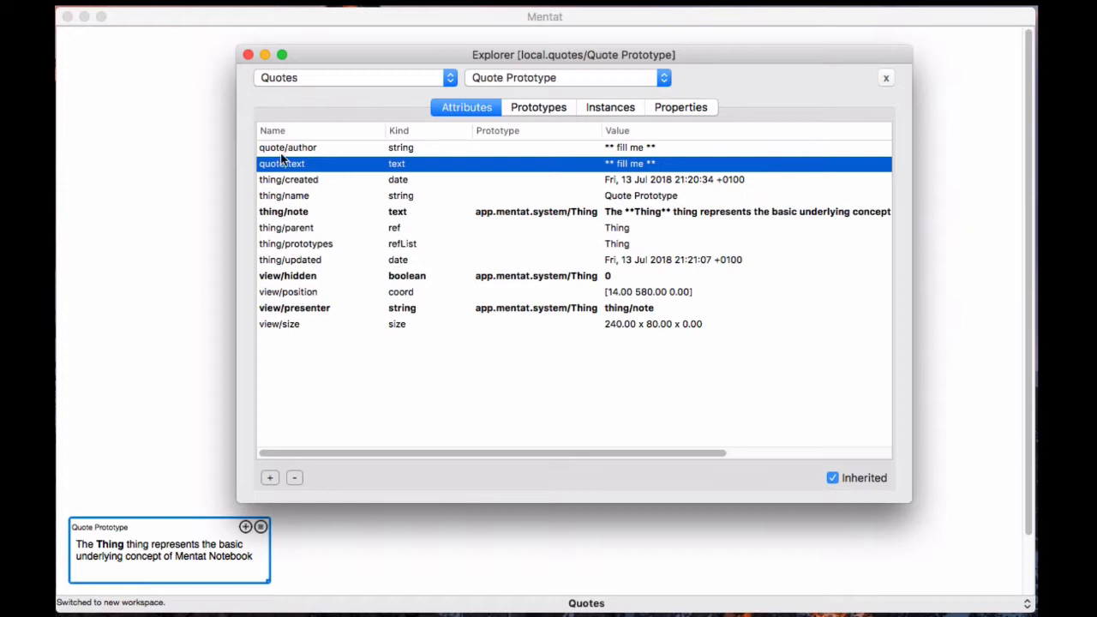
pyautogui.doubleClick(677, 310)
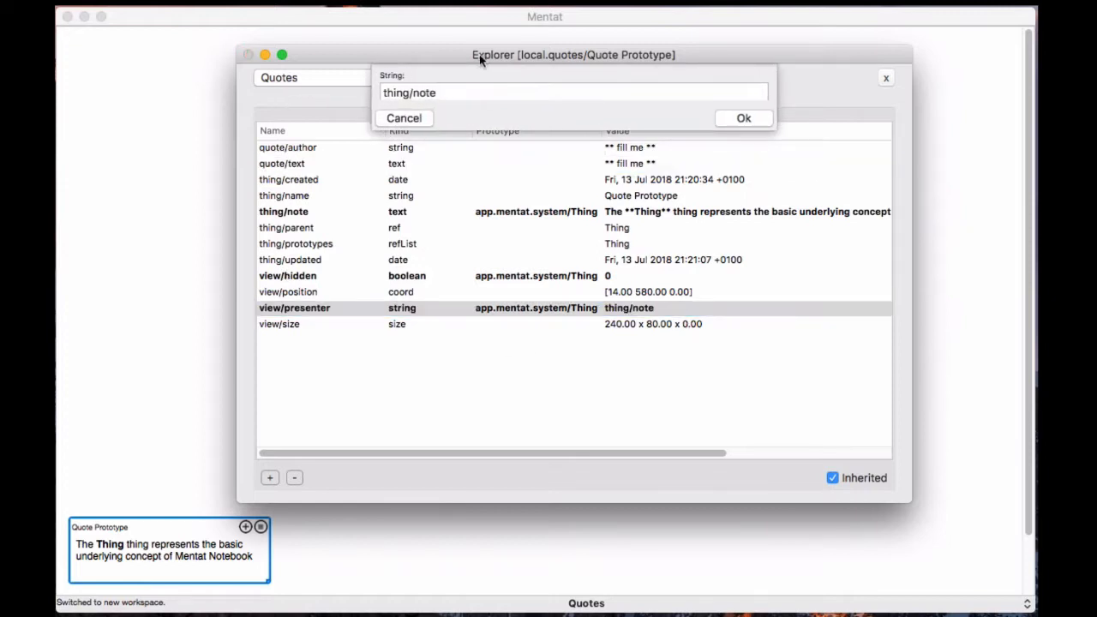
pyautogui.press('super+a')
pyautogui.write('quote/auth')
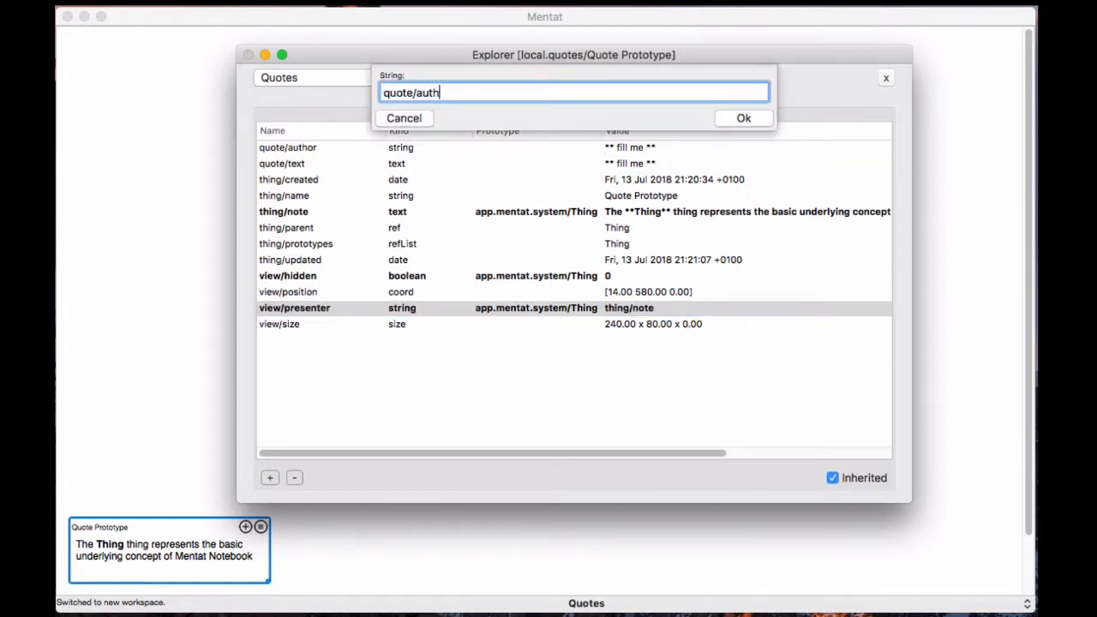
pyautogui.write('or')
pyautogui.press('super+a')
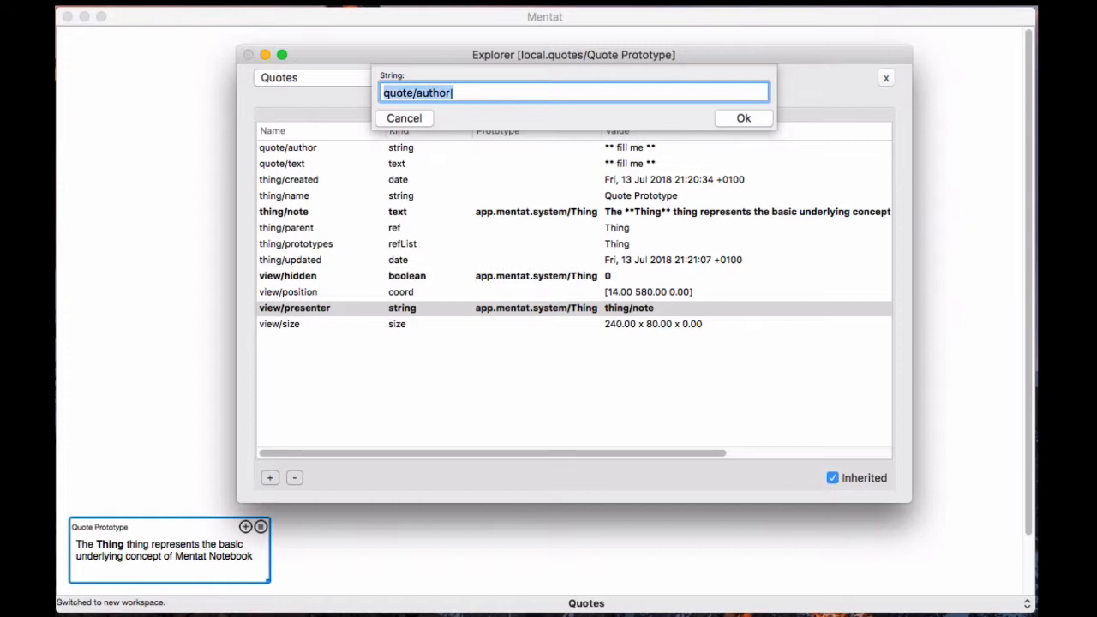
pyautogui.press('Right')
pyautogui.write('|qyo')
pyautogui.press('BackSpace')
pyautogui.press('BackSpace')
pyautogui.write('uote/text')
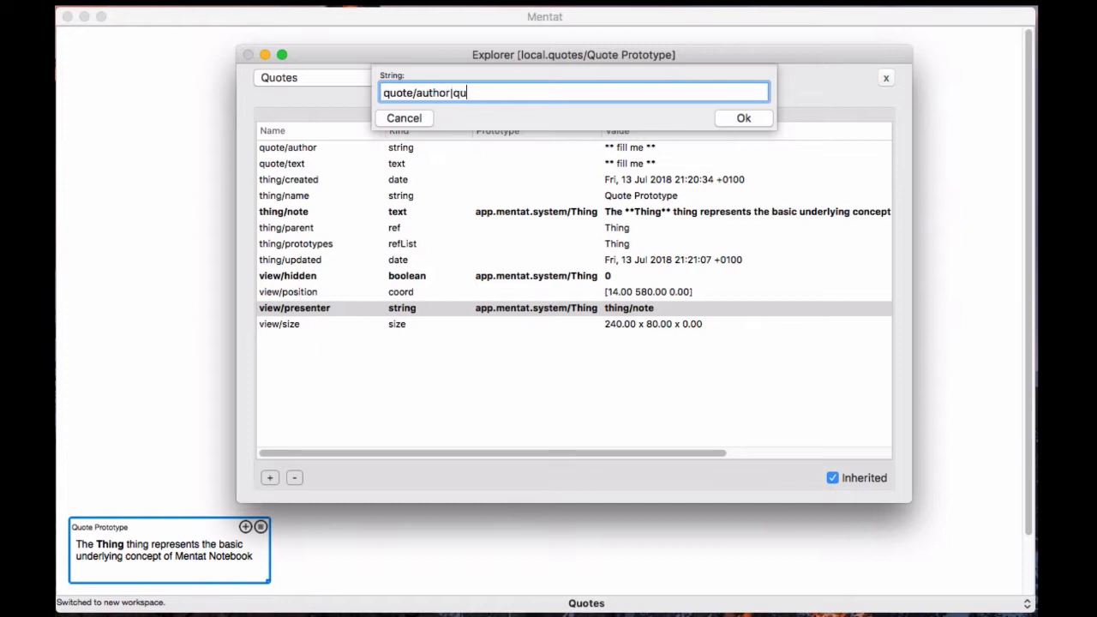
pyautogui.click(744, 116)
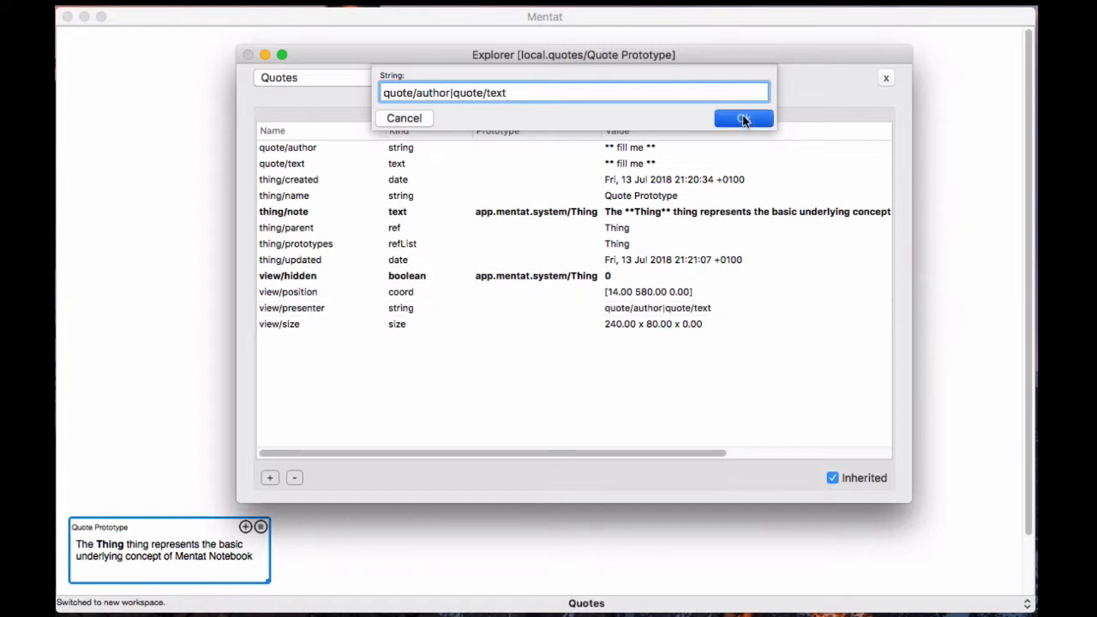
pyautogui.click(248, 55)
pyautogui.rightClick(271, 228)
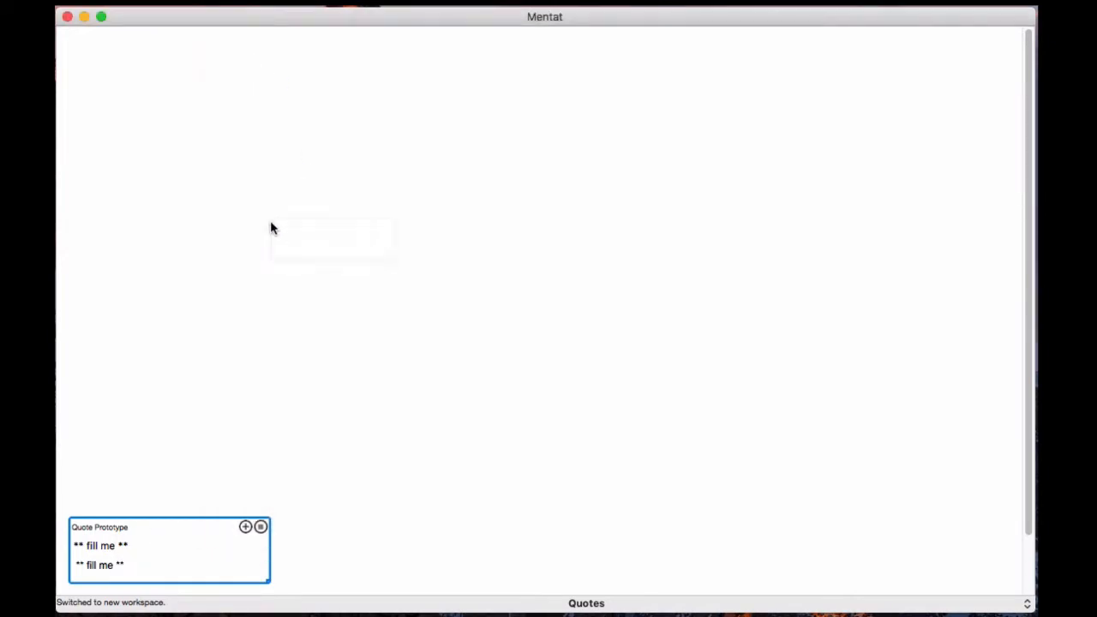
pyautogui.rightClick(336, 209)
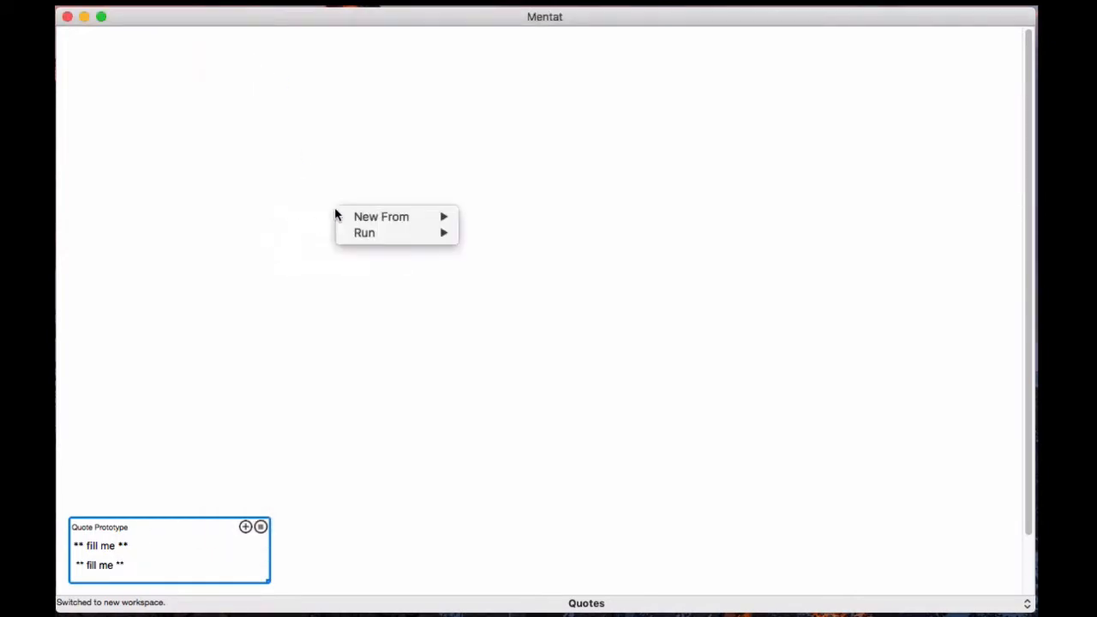
pyautogui.click(255, 220)
# Step: Mark Quote Prototype as a template in its Explorer properties and close the Explorer
pyautogui.click(259, 526)
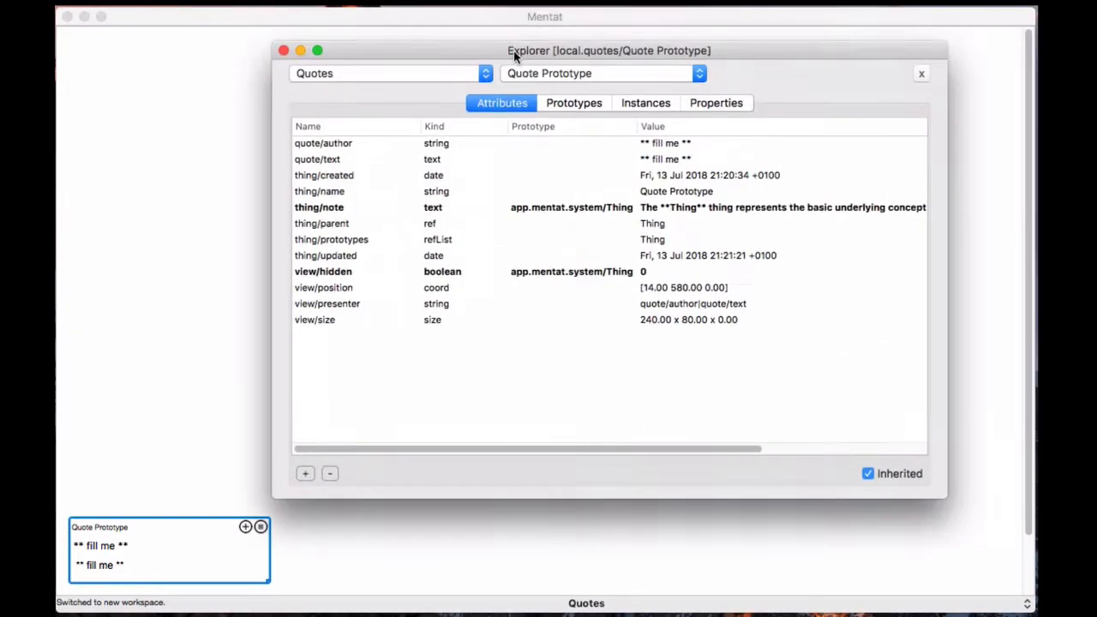
pyautogui.moveTo(514, 49); pyautogui.dragTo(486, 53)
pyautogui.click(688, 107)
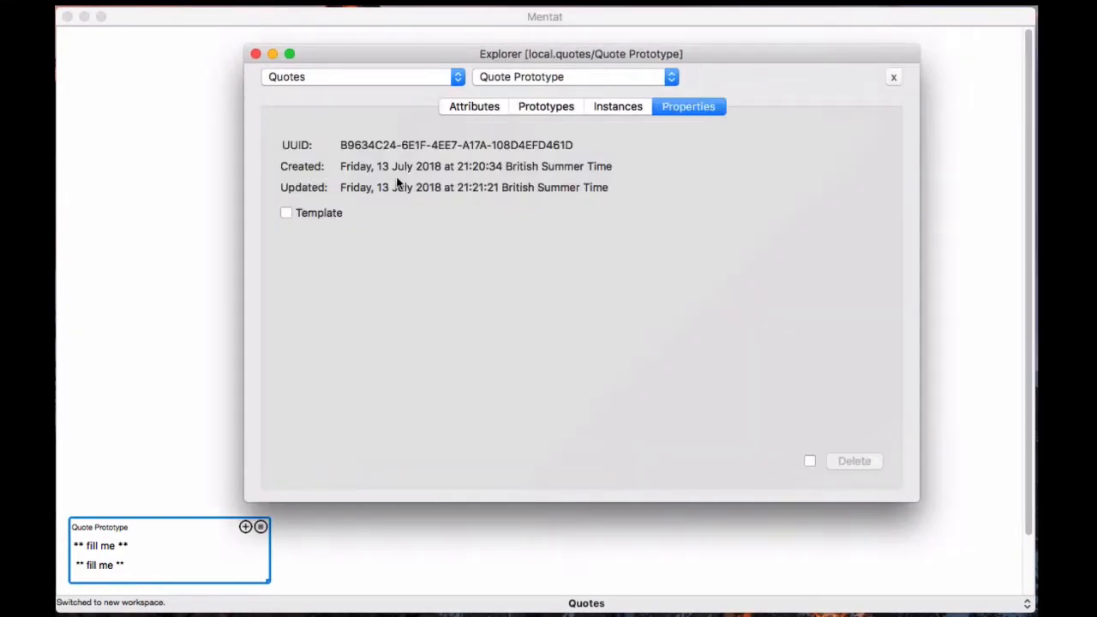
pyautogui.click(256, 54)
# Step: Create a new quote from Quote Prototype in the upper part of the Quotes workspace
pyautogui.rightClick(269, 157)
pyautogui.moveTo(343, 164)
pyautogui.moveTo(475, 163)
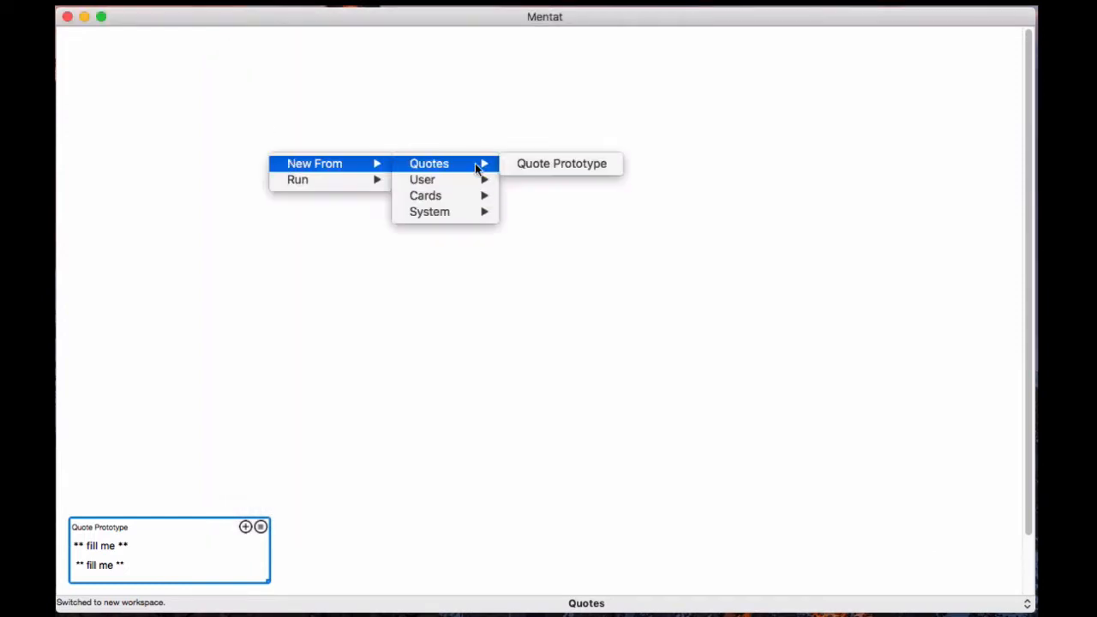
pyautogui.click(558, 167)
# Step: Rename the newly created quote as DNA-1
pyautogui.doubleClick(324, 170)
pyautogui.moveTo(576, 102); pyautogui.dragTo(381, 96)
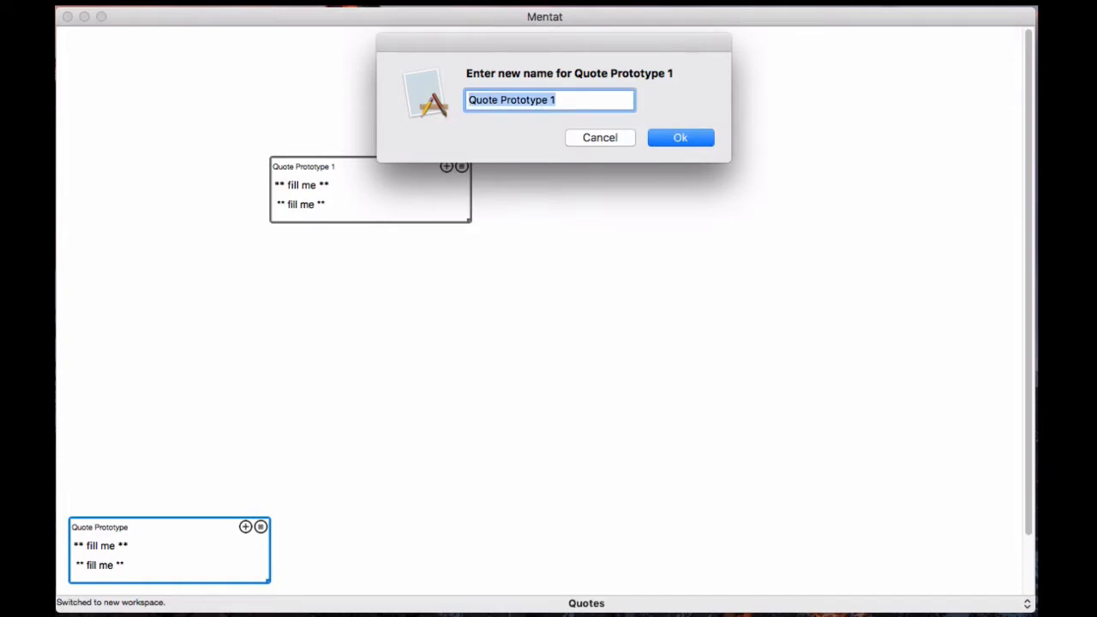
pyautogui.press('super+Tab')
pyautogui.press('super+Tab')
pyautogui.write('DNA')
pyautogui.click(680, 137)
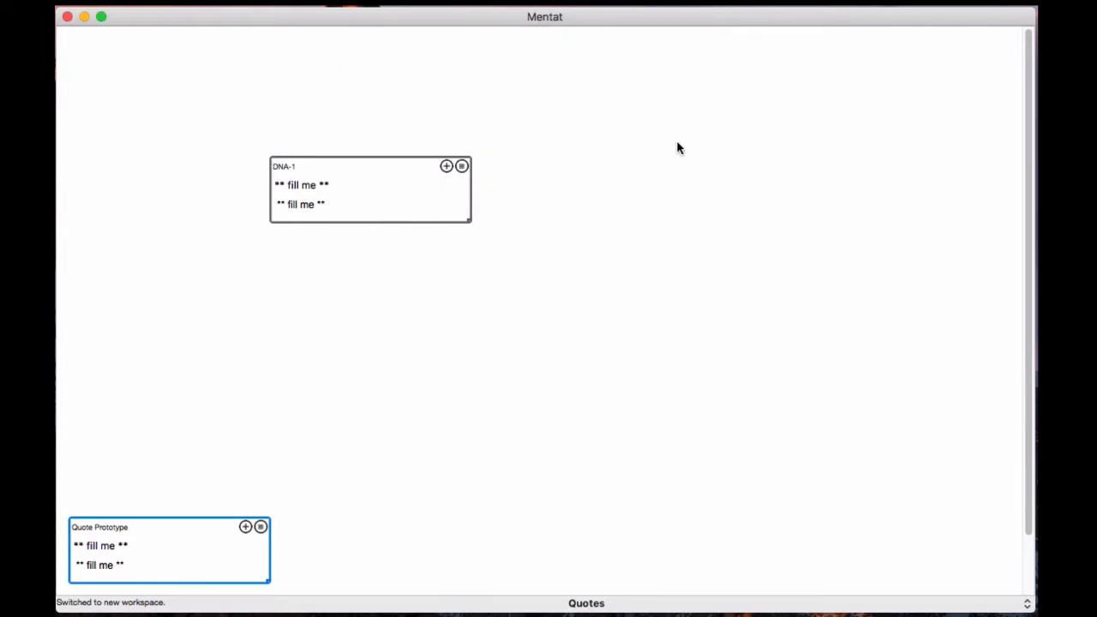
# Step: Open DNA-1 in the Explorer and set its quote/author attribute to Douglas Adams
pyautogui.click(461, 166)
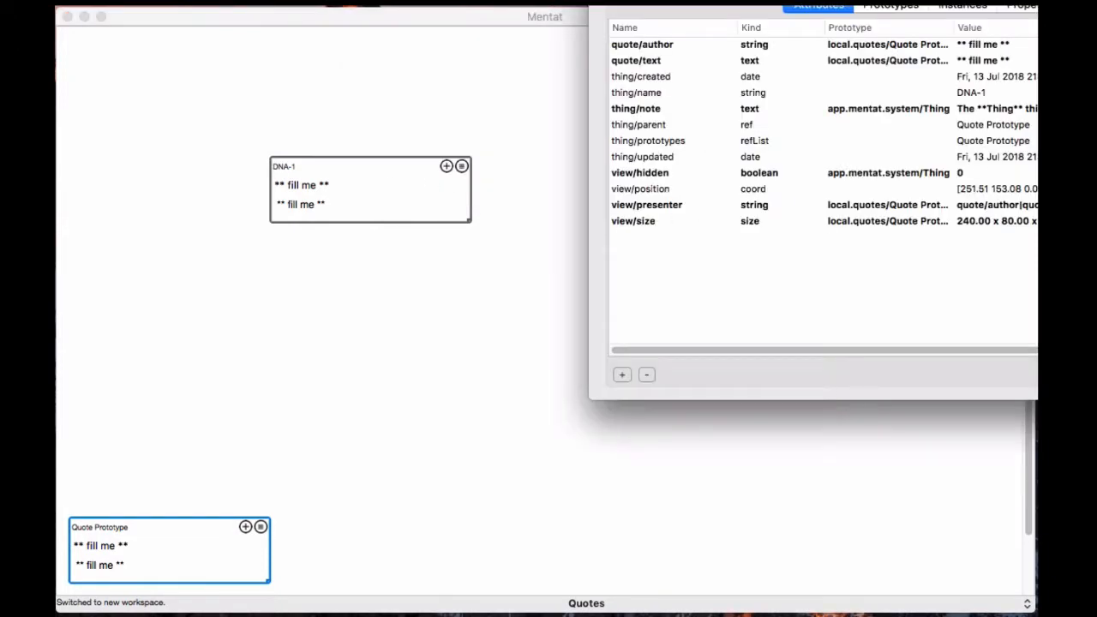
pyautogui.moveTo(749, 0); pyautogui.dragTo(371, 57)
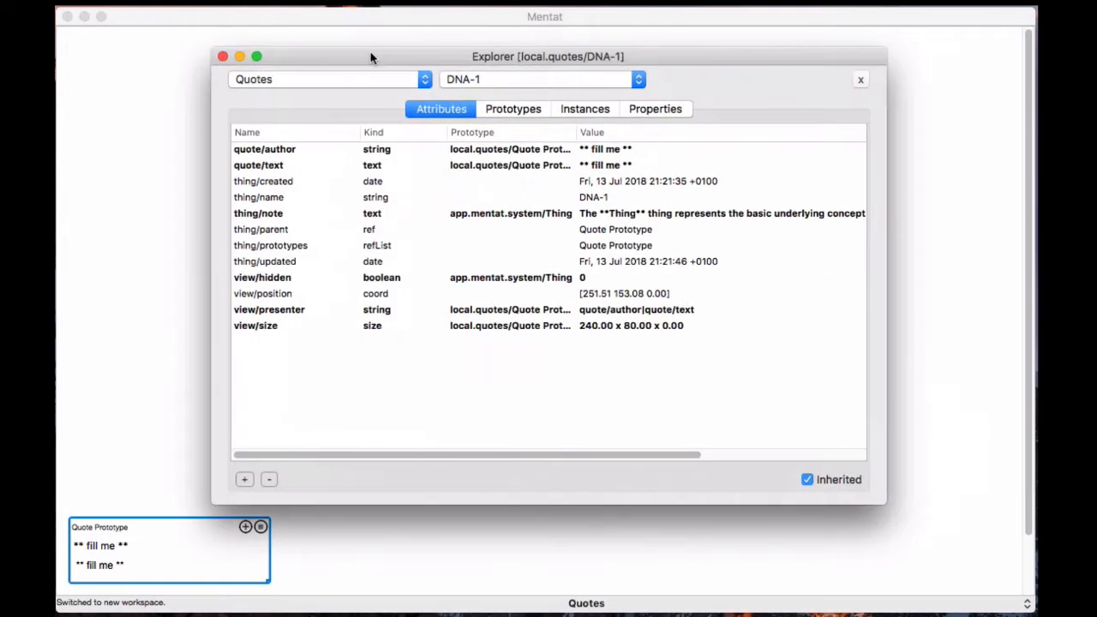
pyautogui.doubleClick(609, 151)
pyautogui.tripleClick(389, 94)
pyautogui.write('Deou')
pyautogui.press('BackSpace')
pyautogui.press('BackSpace')
pyautogui.press('BackSpace')
pyautogui.write('ouglas Adams')
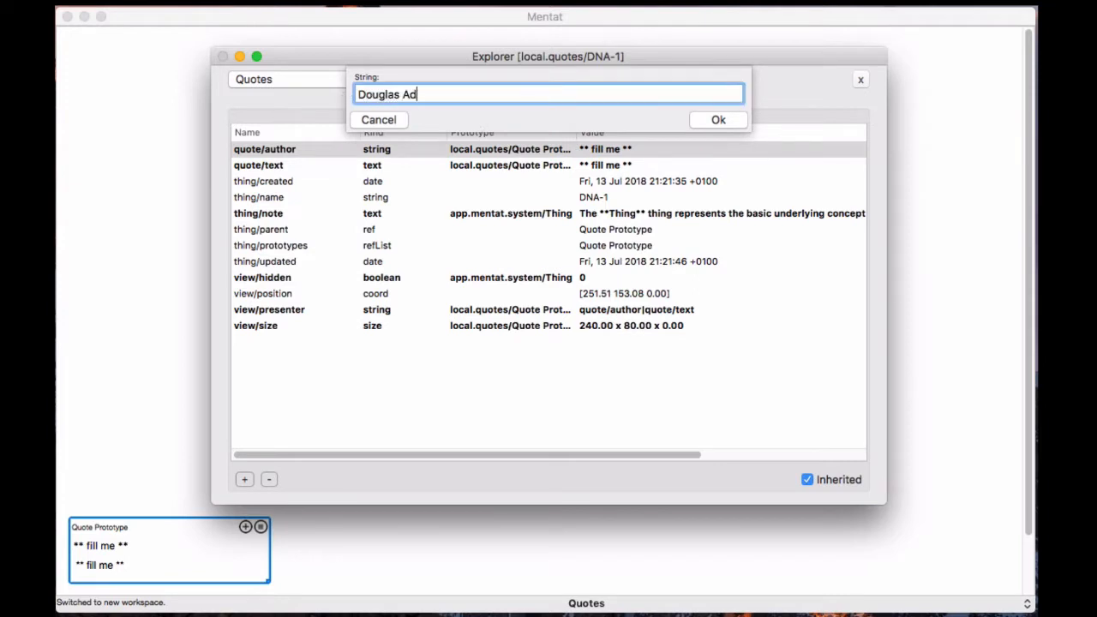
pyautogui.click(718, 119)
# Step: Set DNA-1's quote/text to the quotation beginning "The difference between something that can go wrong" and close the Explorer
pyautogui.doubleClick(640, 162)
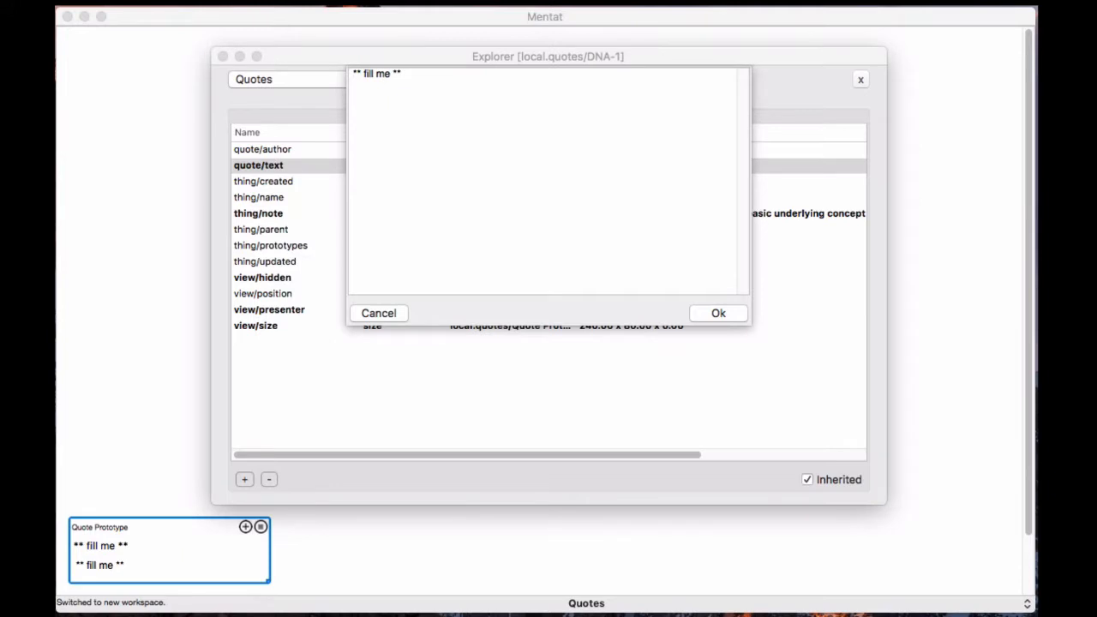
pyautogui.click(389, 78)
pyautogui.press('super+a')
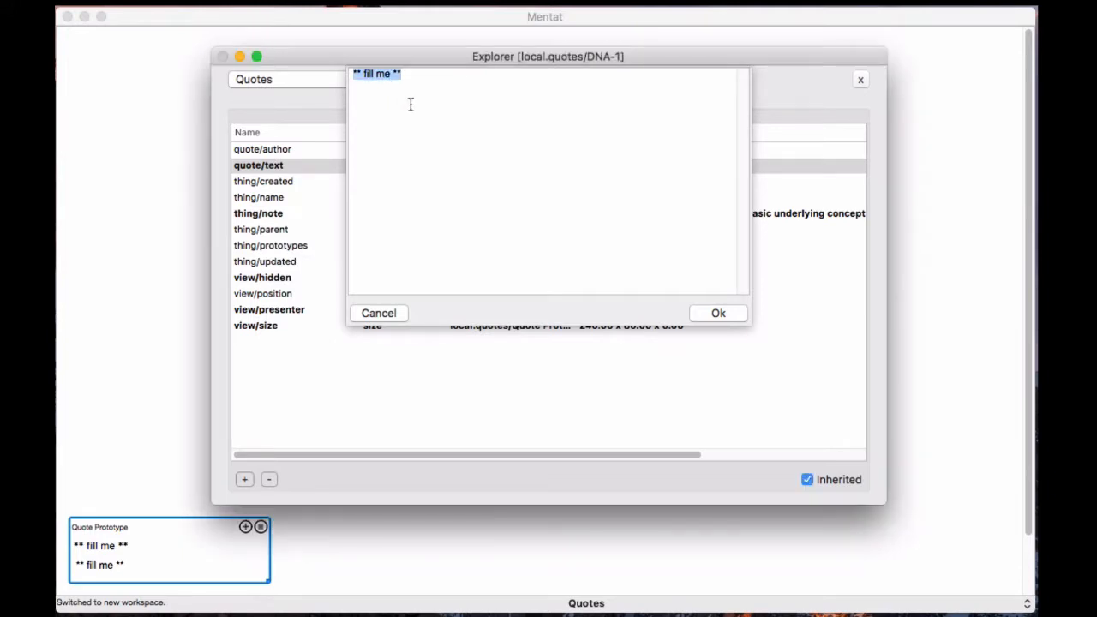
pyautogui.write("The difference between something that can go wrong and something that can't possibly go wrong is that when something that can't possibly go wrong goes wrong it usually turns out to be impossible to get at or repair")
pyautogui.click(718, 313)
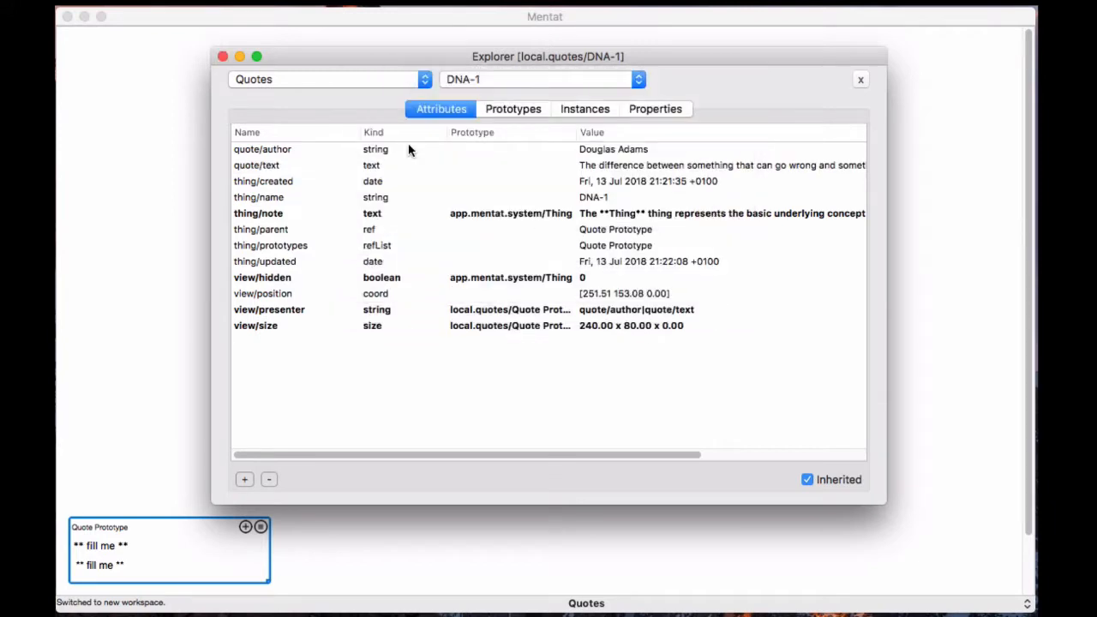
pyautogui.click(223, 57)
# Step: Enlarge the DNA-1 card to fit its full quotation and place it in the upper-left corner of the workspace
pyautogui.moveTo(375, 169); pyautogui.dragTo(247, 134)
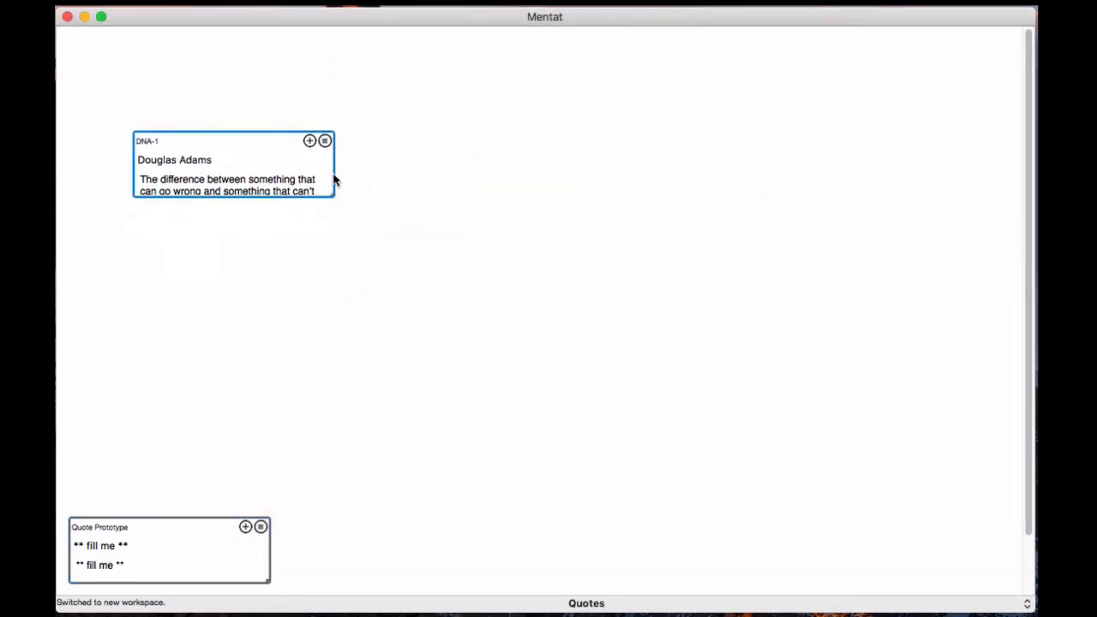
pyautogui.moveTo(336, 176); pyautogui.dragTo(337, 273)
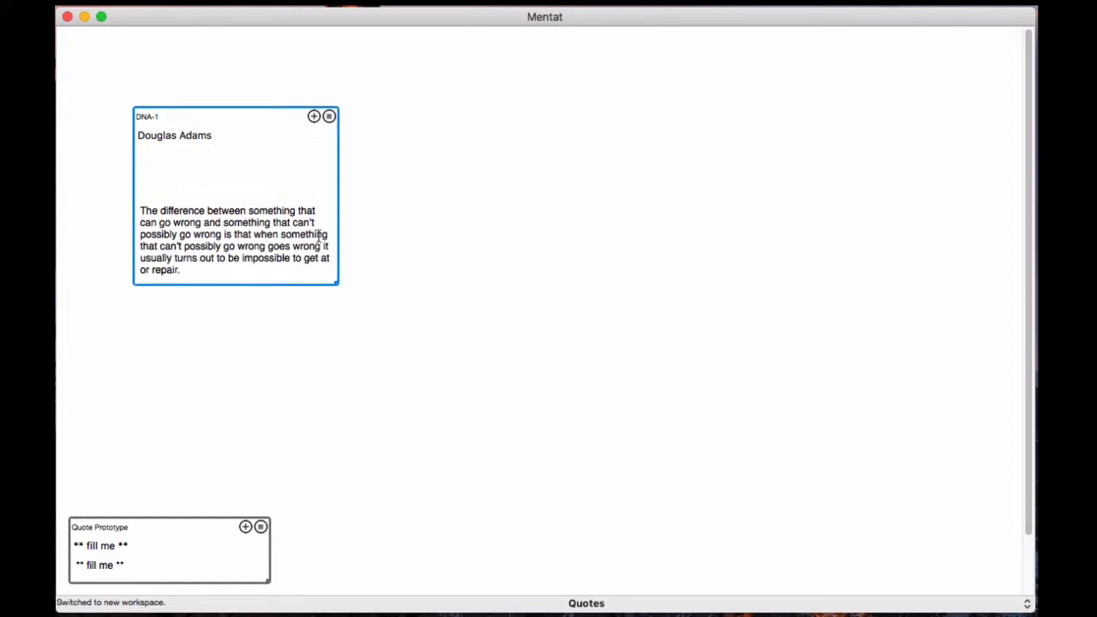
pyautogui.moveTo(265, 114); pyautogui.dragTo(198, 52)
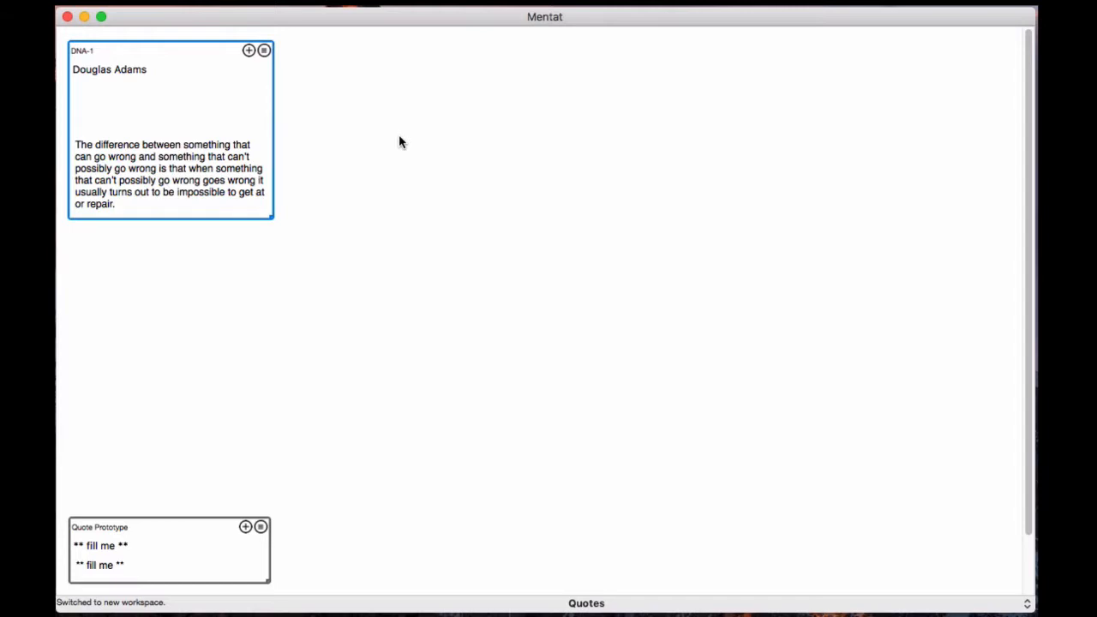
# Step: Create another quote from the Quote Prototype in the empty area beside DNA-1 and rename it Gretsky-1
pyautogui.rightClick(383, 90)
pyautogui.moveTo(403, 97)
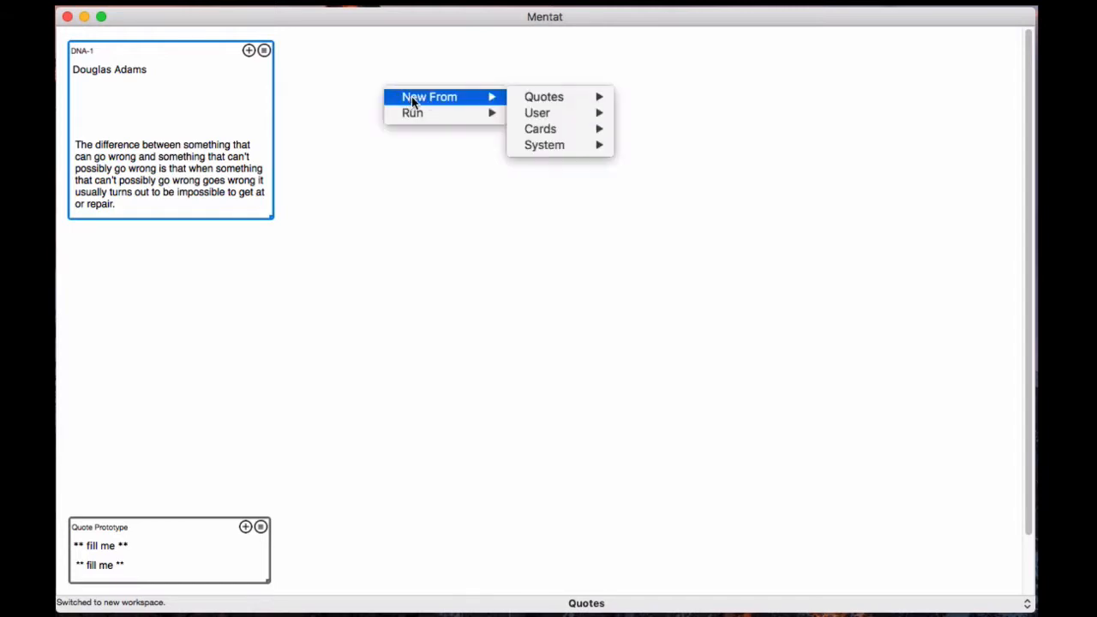
pyautogui.moveTo(612, 101)
pyautogui.click(670, 98)
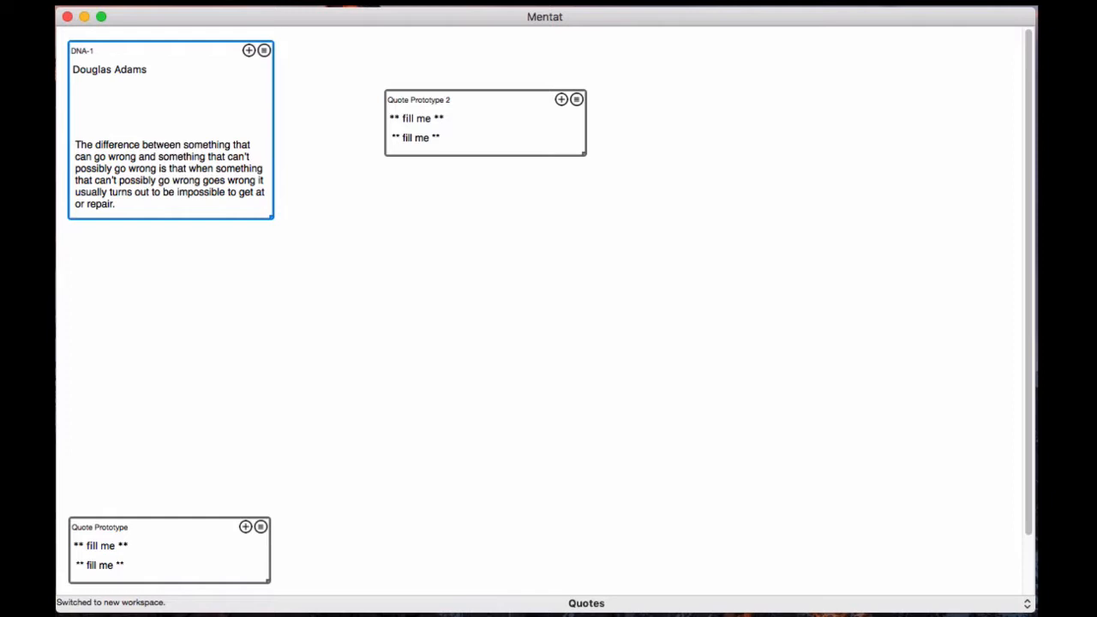
pyautogui.press('super+Tab')
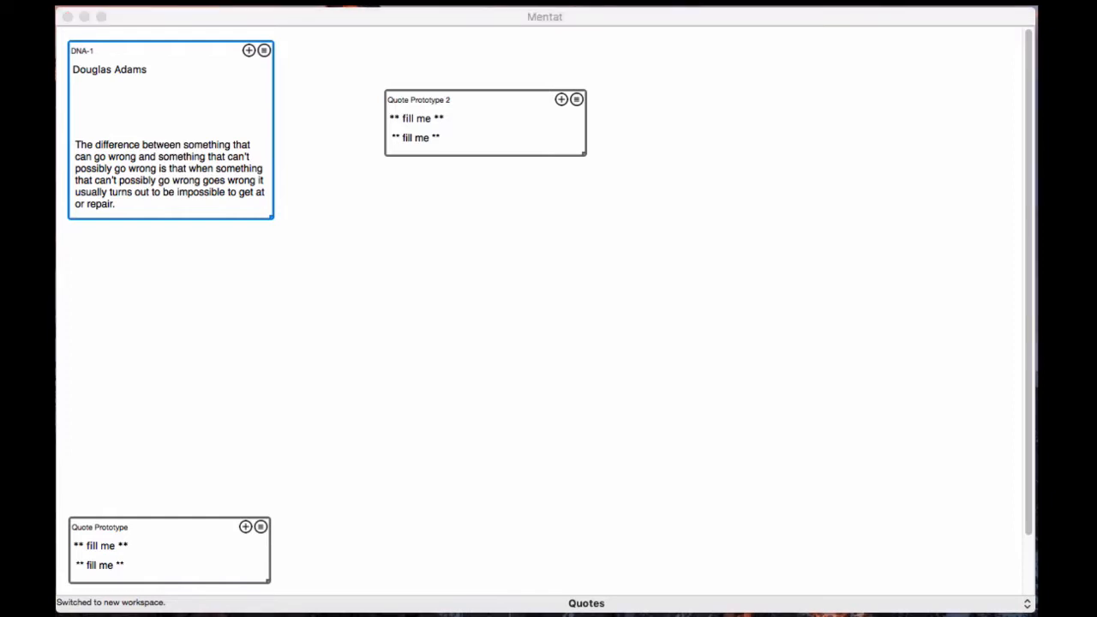
pyautogui.doubleClick(436, 102)
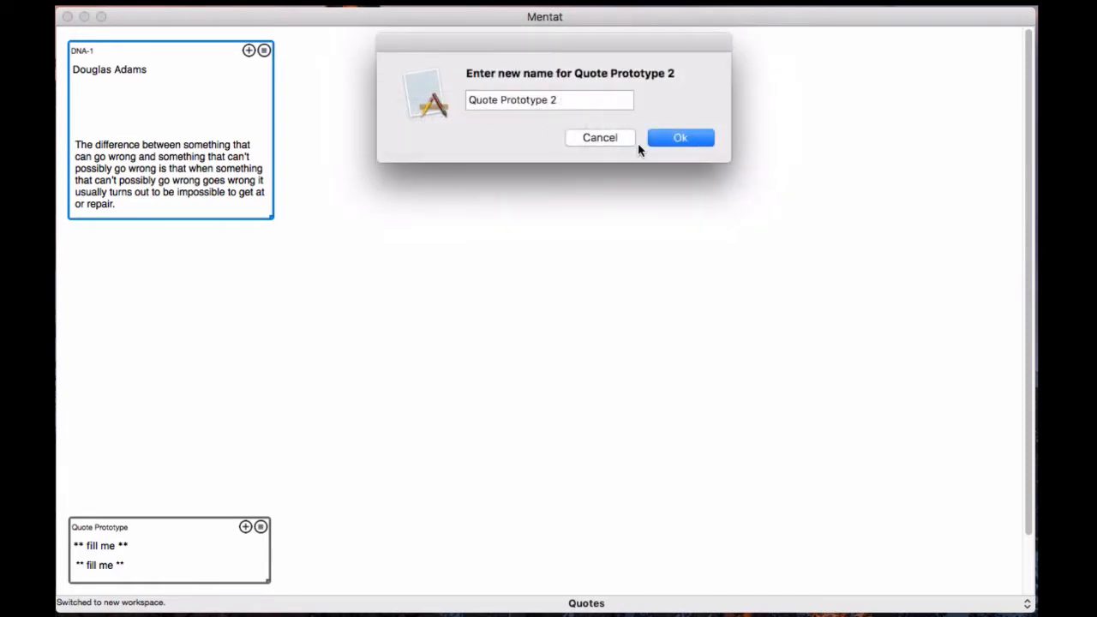
pyautogui.write('Gretsky-1')
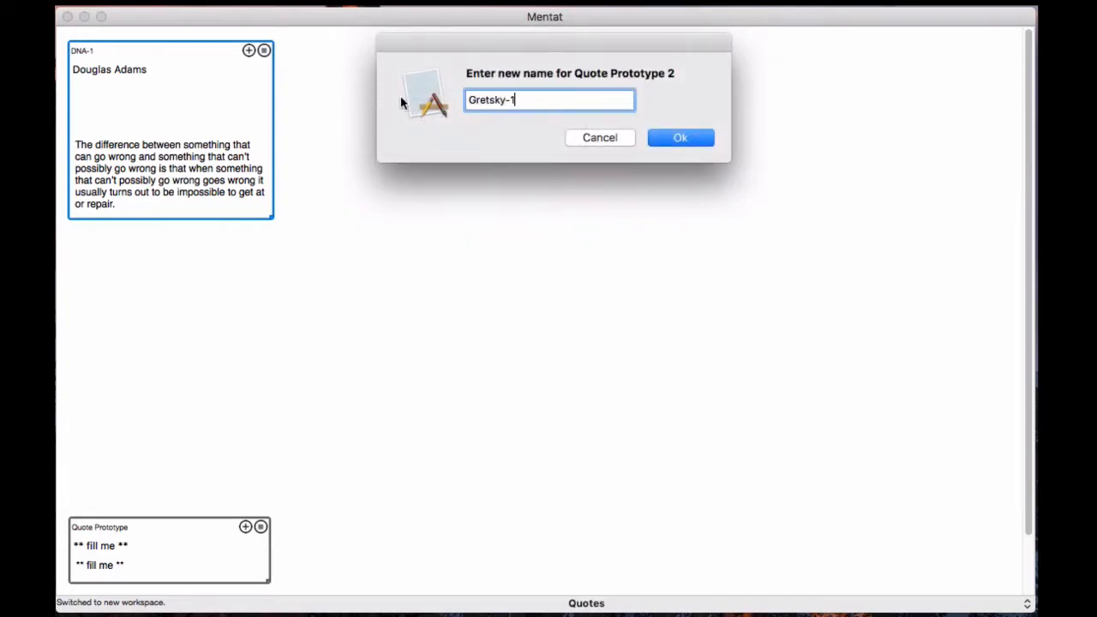
pyautogui.click(686, 138)
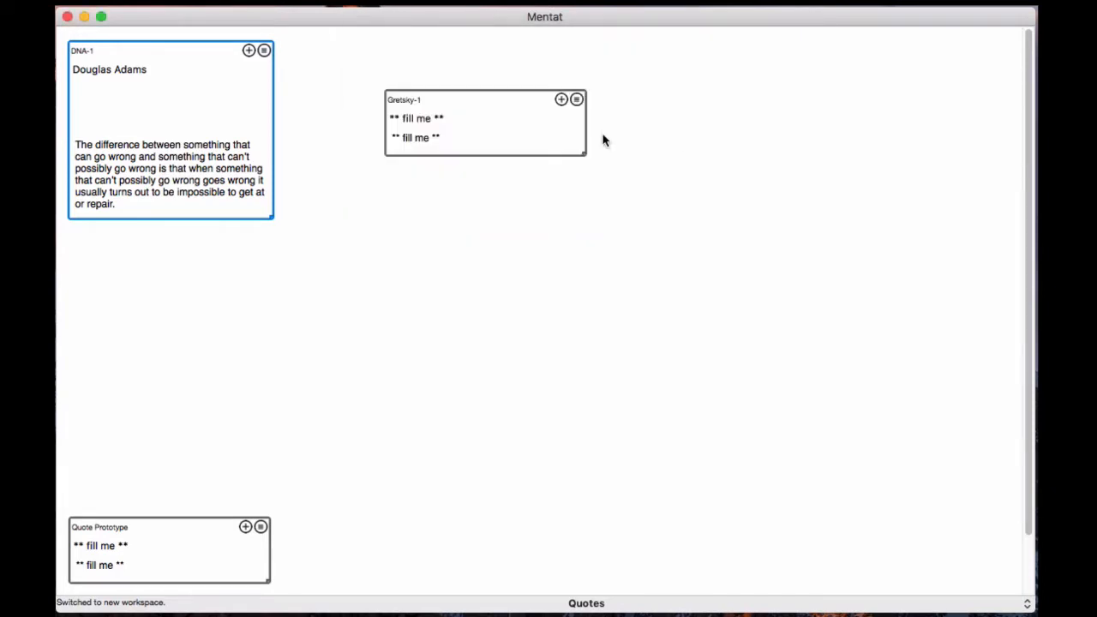
# Step: Open Gretsky-1 in the Explorer and set its quote/author attribute to Wayne Gretsky
pyautogui.click(475, 117)
pyautogui.click(576, 100)
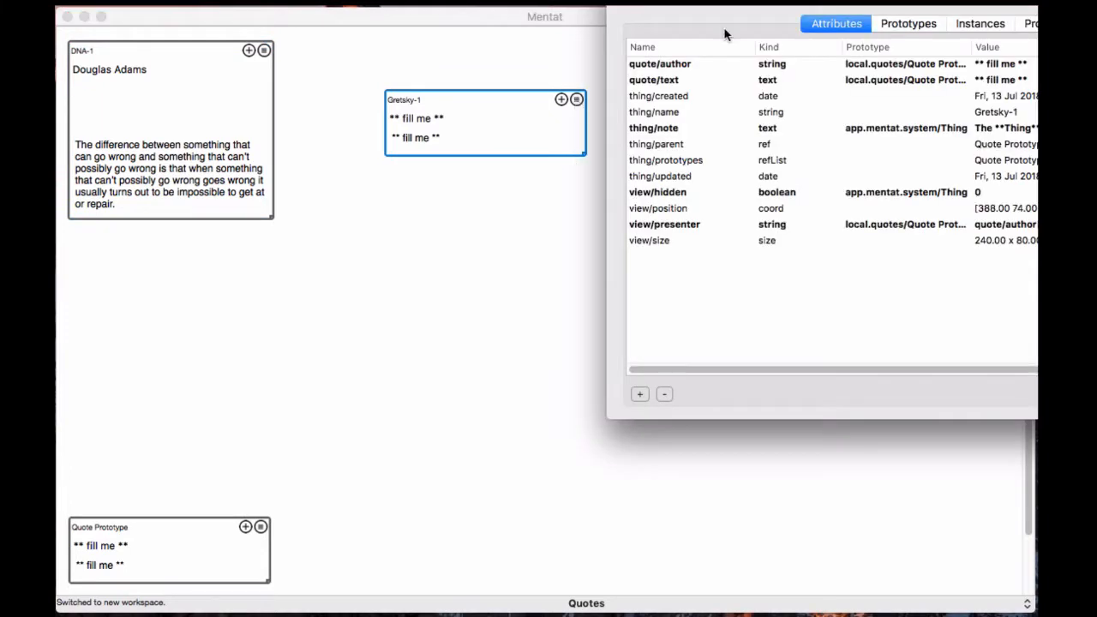
pyautogui.moveTo(732, 5); pyautogui.dragTo(448, 115)
pyautogui.doubleClick(742, 206)
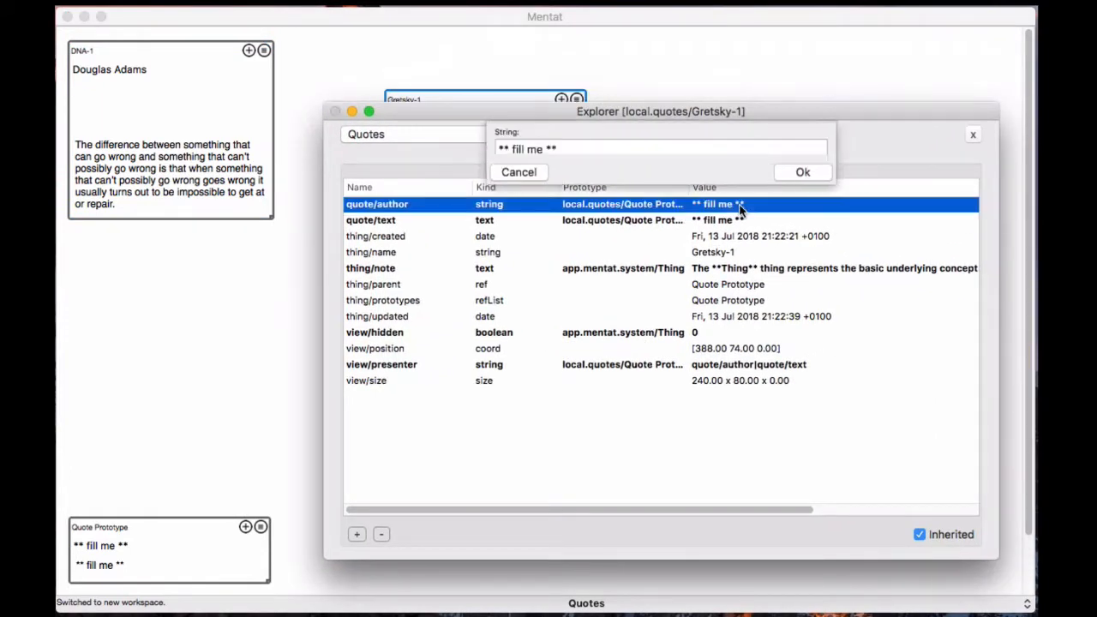
pyautogui.click(642, 148)
pyautogui.press('super+a')
pyautogui.write('Way')
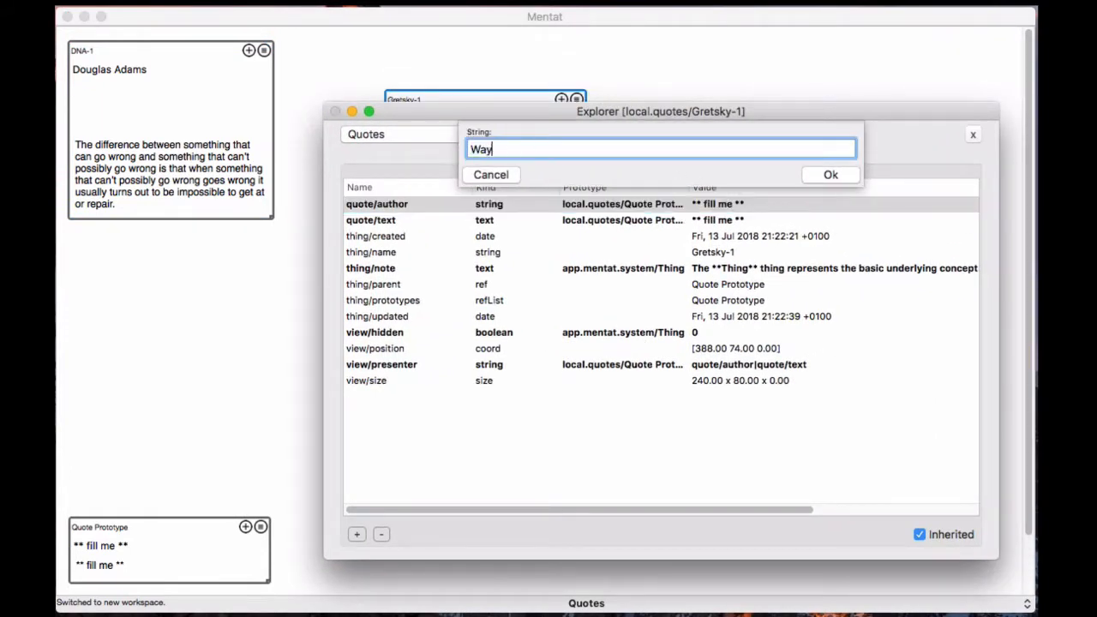
pyautogui.write('ne Gretsky')
pyautogui.click(822, 175)
# Step: Set Gretsky-1's quote/text to "You miss 100% of the shots you don't take." and close the Explorer
pyautogui.doubleClick(434, 221)
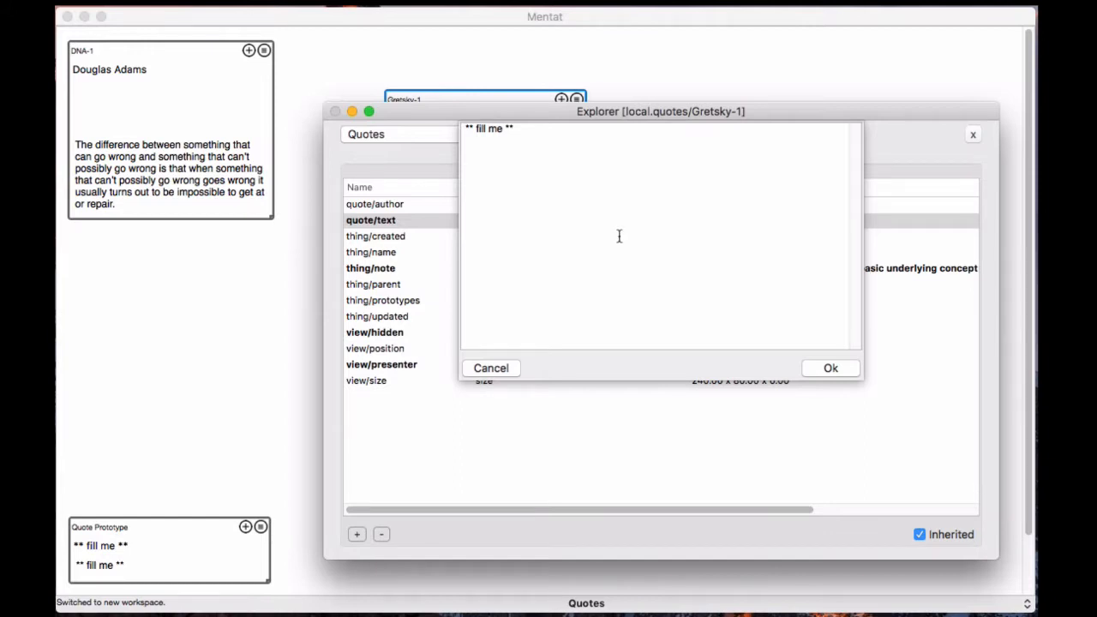
pyautogui.press('super+a')
pyautogui.write("You miss 100% of the shots you don't take.")
pyautogui.click(831, 369)
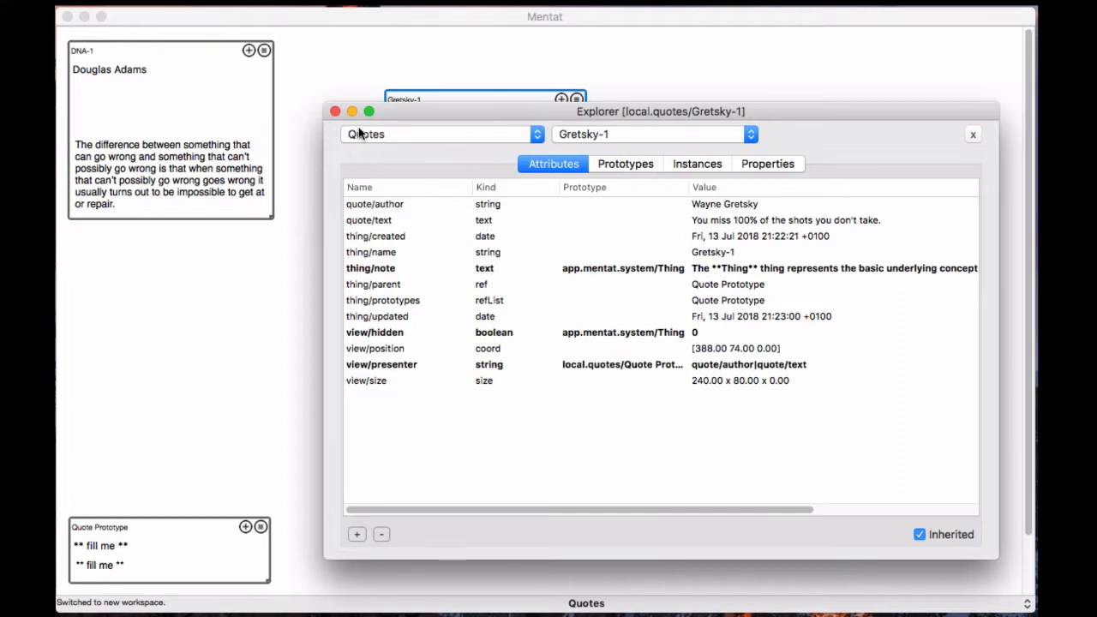
pyautogui.click(334, 111)
# Step: Place the Gretsky-1 card directly beside DNA-1 and enlarge it to match that card's height
pyautogui.moveTo(480, 103); pyautogui.dragTo(372, 52)
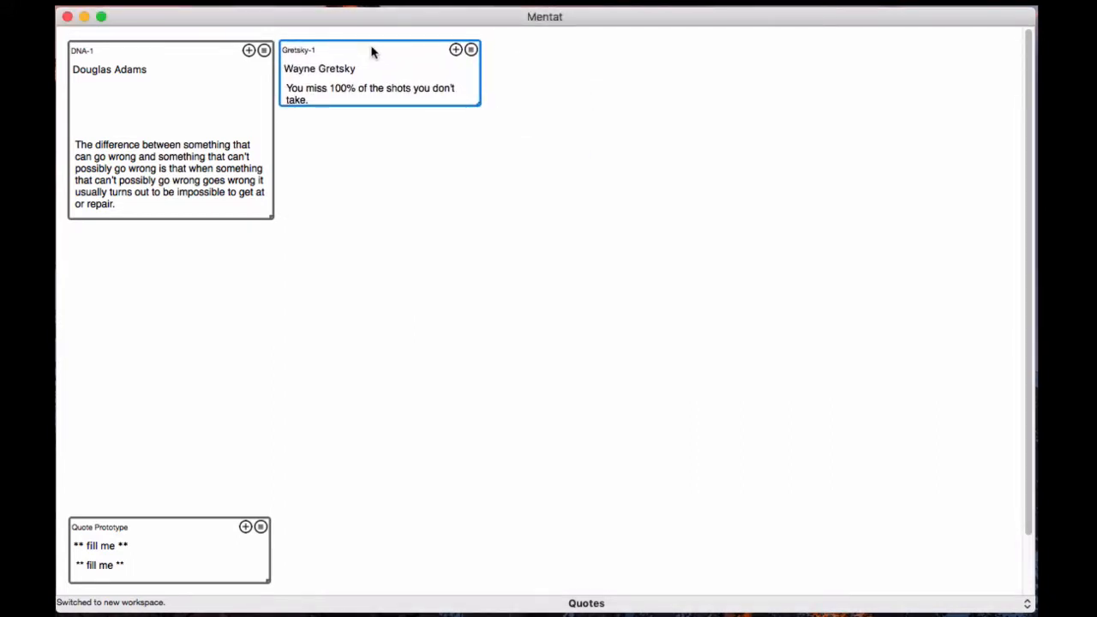
pyautogui.moveTo(481, 109); pyautogui.dragTo(490, 218)
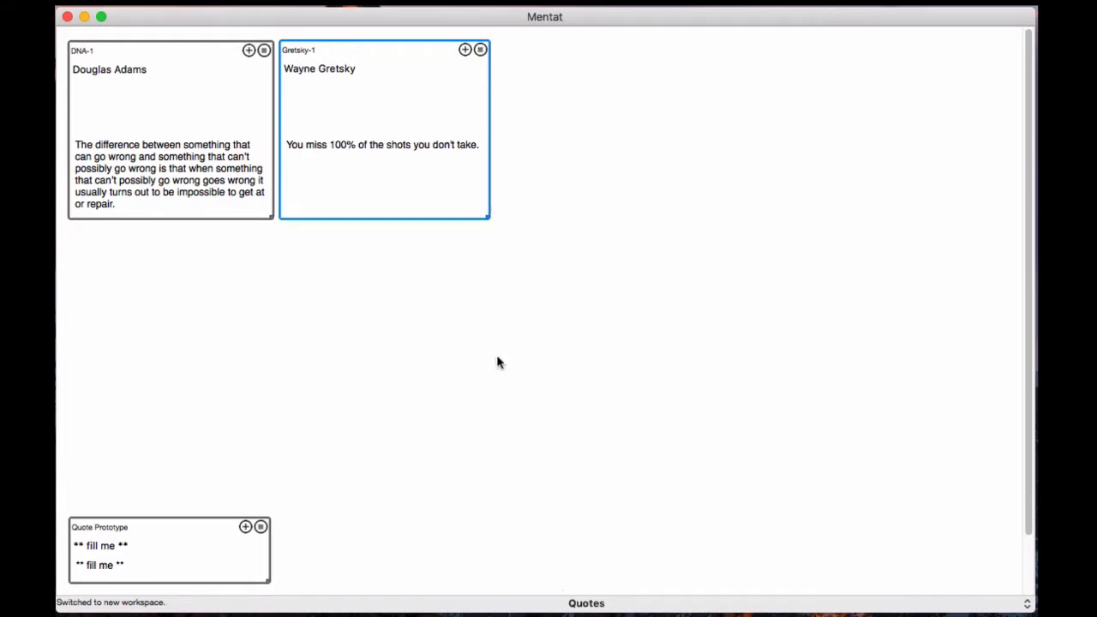
# Step: Switch to the Cards workspace and open Card-1 in the Explorer
pyautogui.click(625, 607)
pyautogui.click(625, 590)
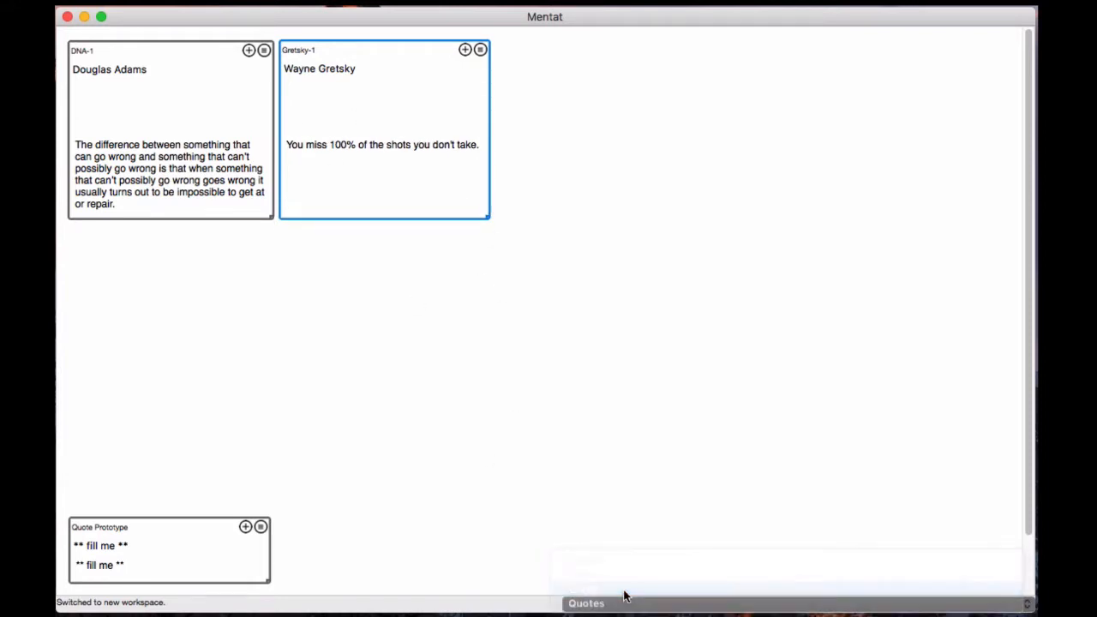
pyautogui.scroll(-3, 168, 557)
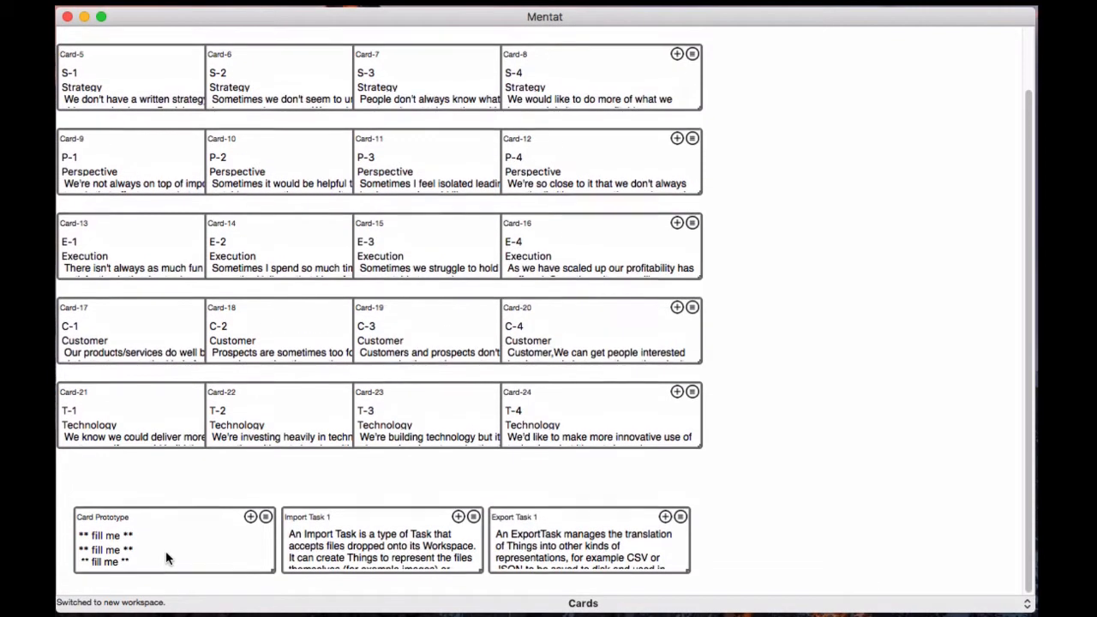
pyautogui.scroll(3, 152, 66)
pyautogui.click(149, 58)
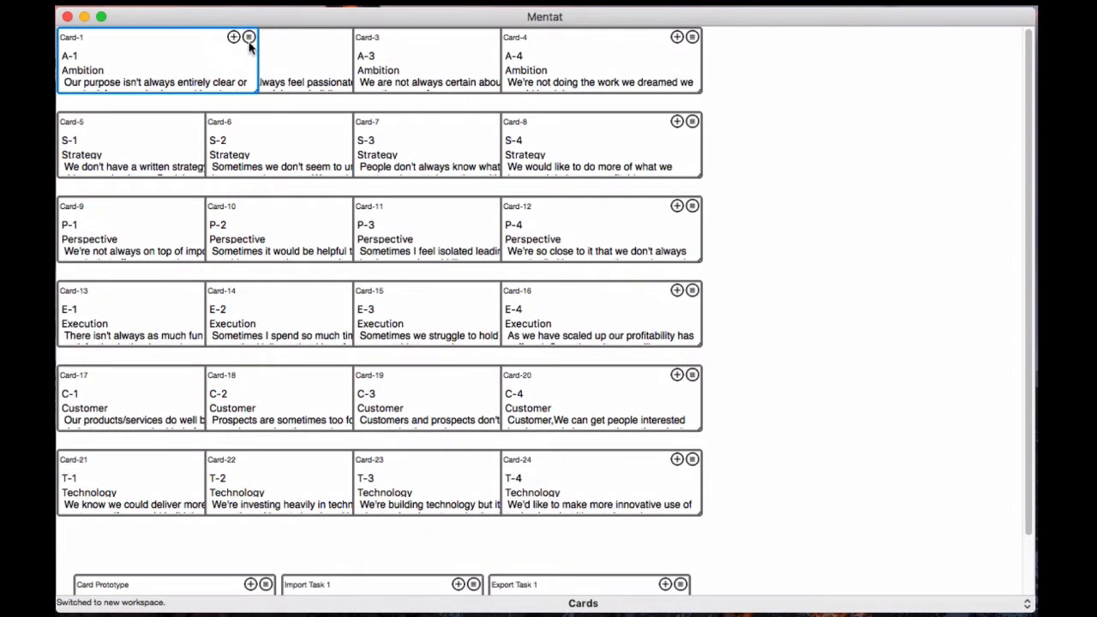
pyautogui.click(249, 38)
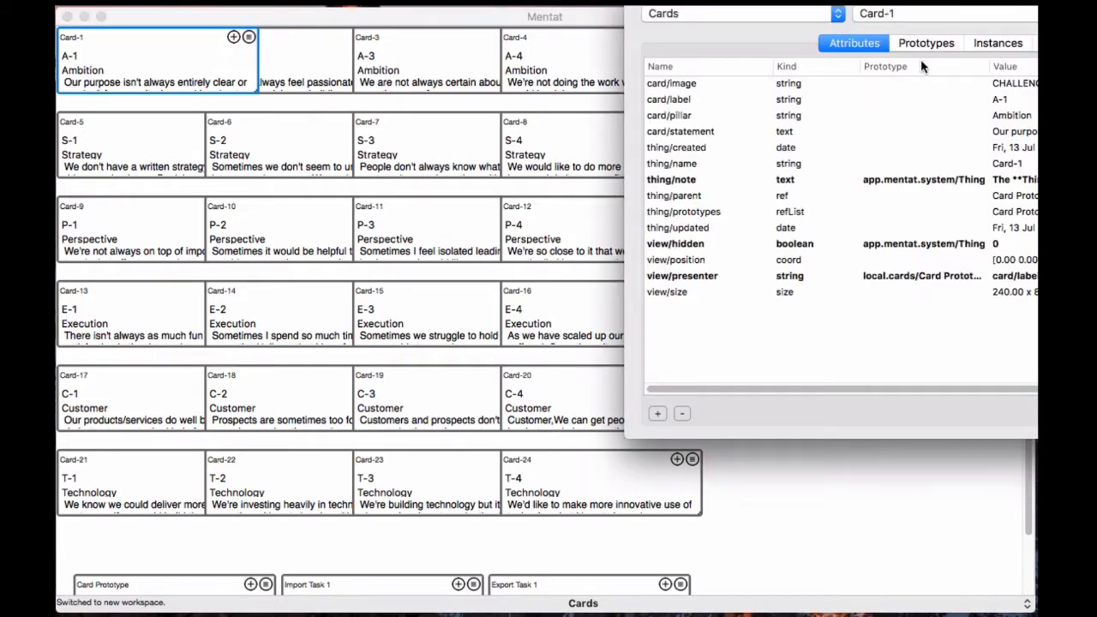
# Step: Add DNA-1 from the Quotes workspace to Card-1's prototypes and close the Explorer
pyautogui.moveTo(912, 1); pyautogui.dragTo(580, 76)
pyautogui.click(590, 124)
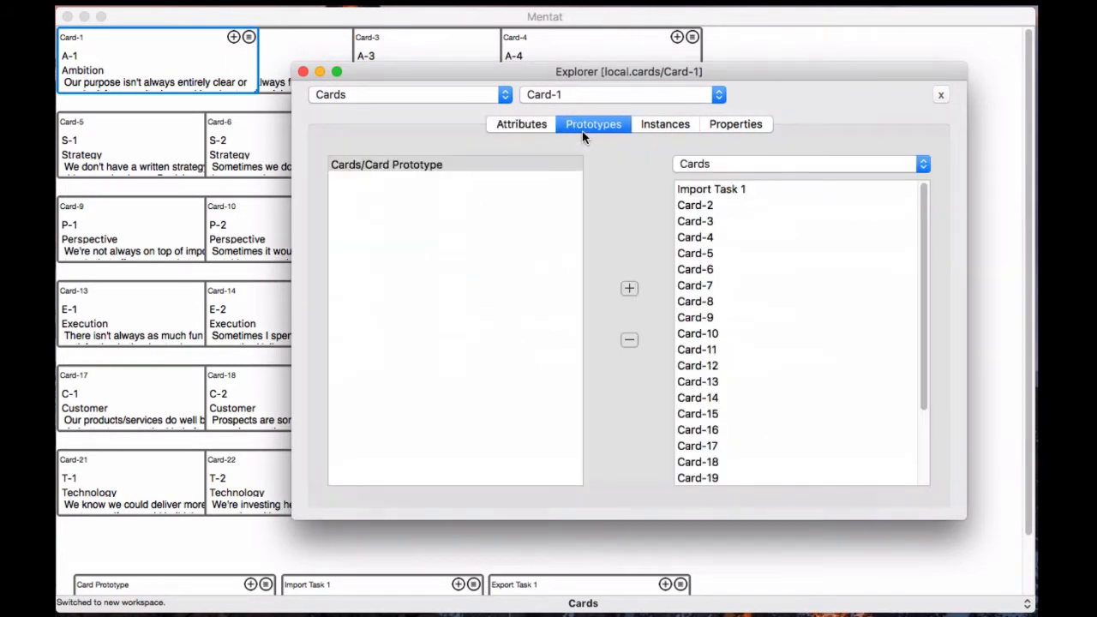
pyautogui.click(666, 163)
pyautogui.click(718, 179)
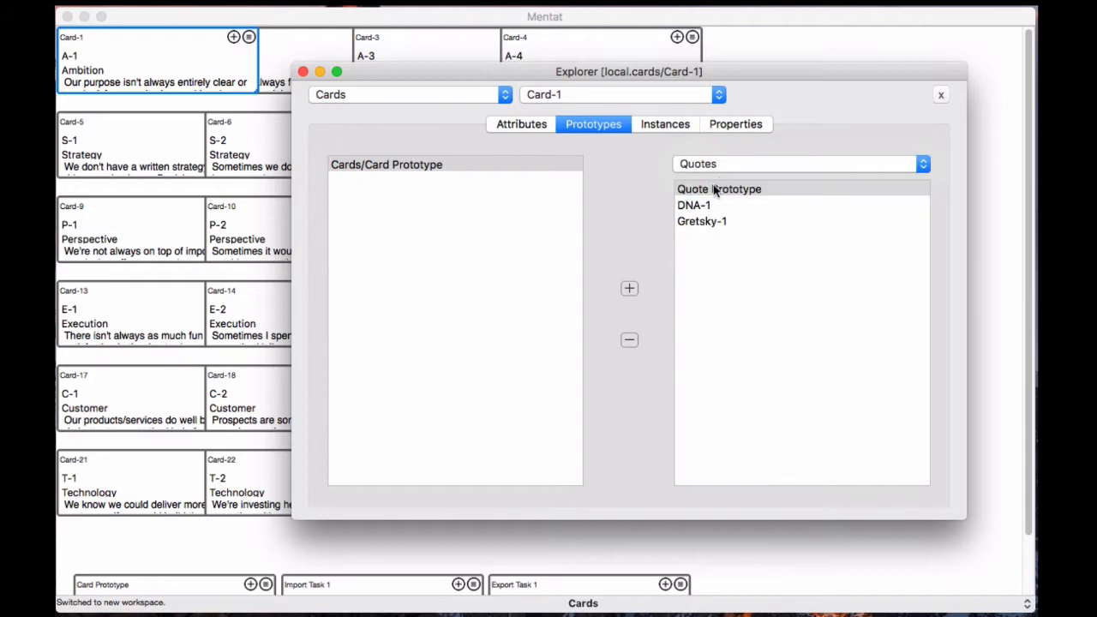
pyautogui.click(710, 207)
pyautogui.click(629, 290)
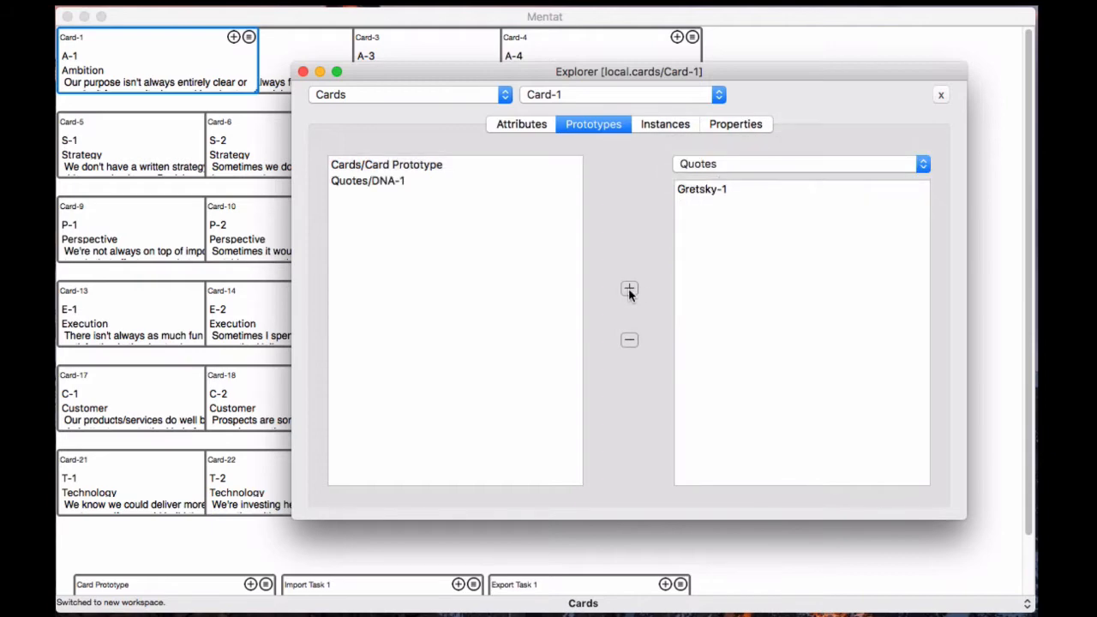
pyautogui.click(302, 71)
# Step: Reopen Card-1 in the Explorer and examine its quote/author and quote/text attributes and its list of prototypes
pyautogui.click(248, 37)
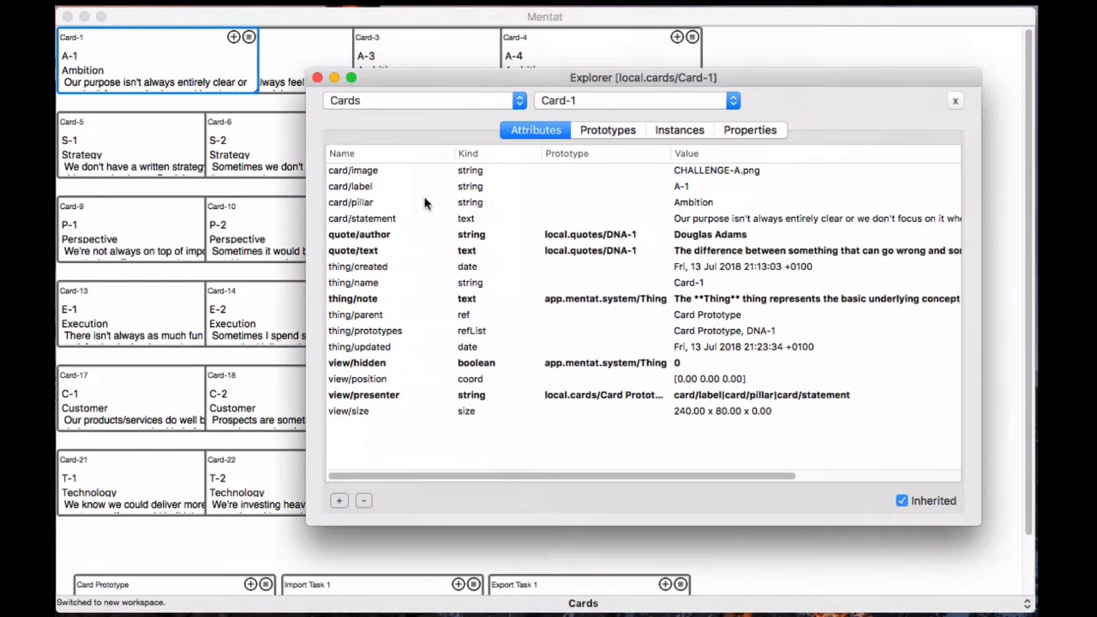
pyautogui.click(403, 240)
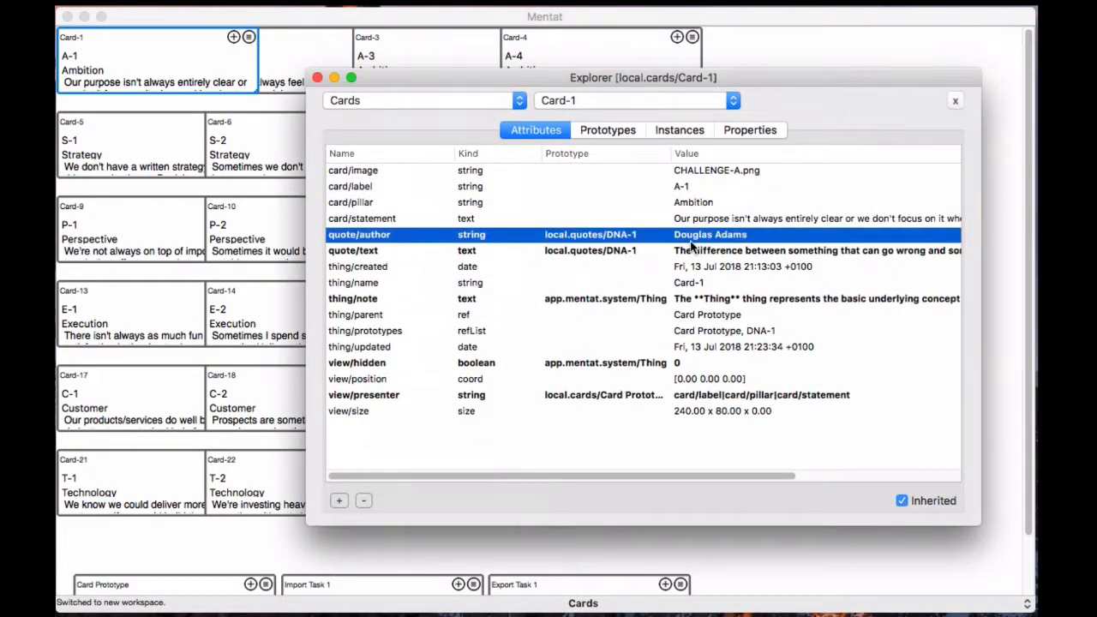
pyautogui.click(496, 252)
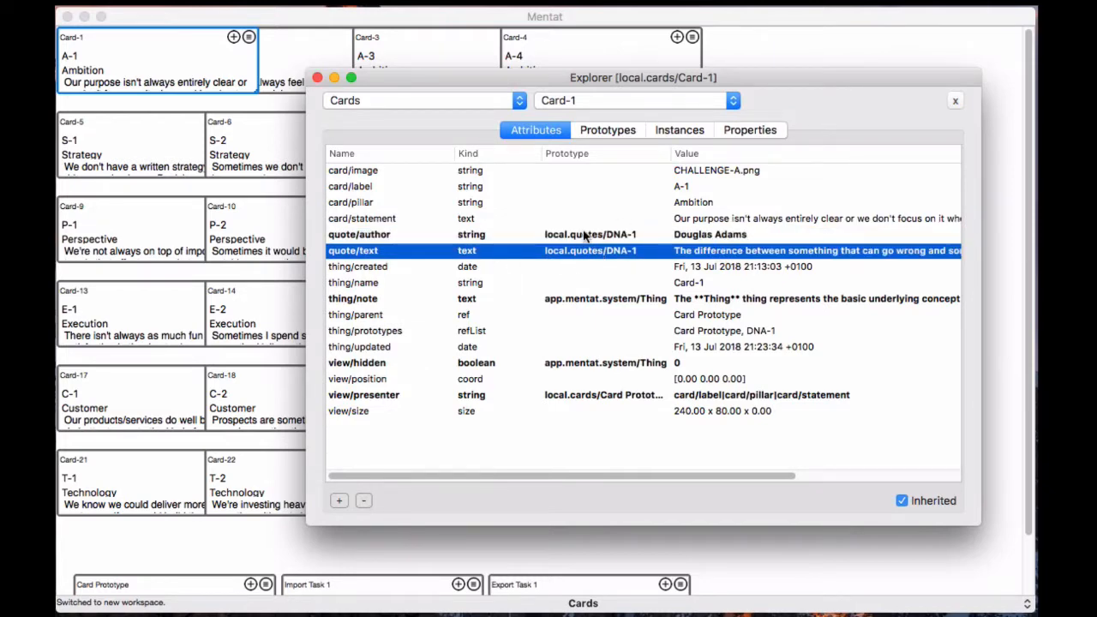
pyautogui.click(619, 132)
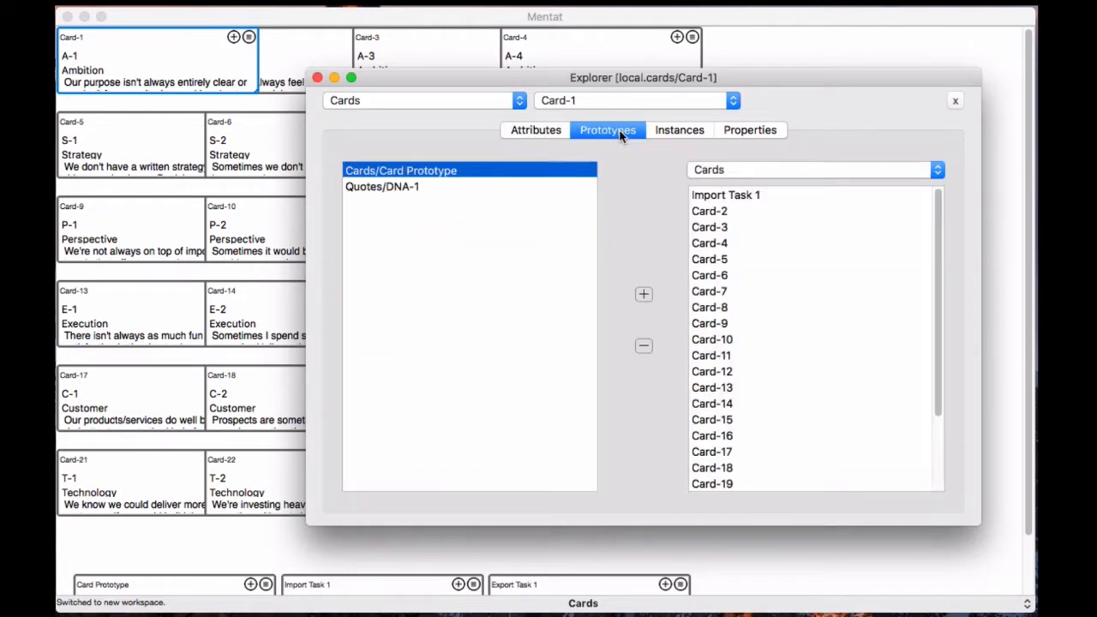
pyautogui.click(429, 189)
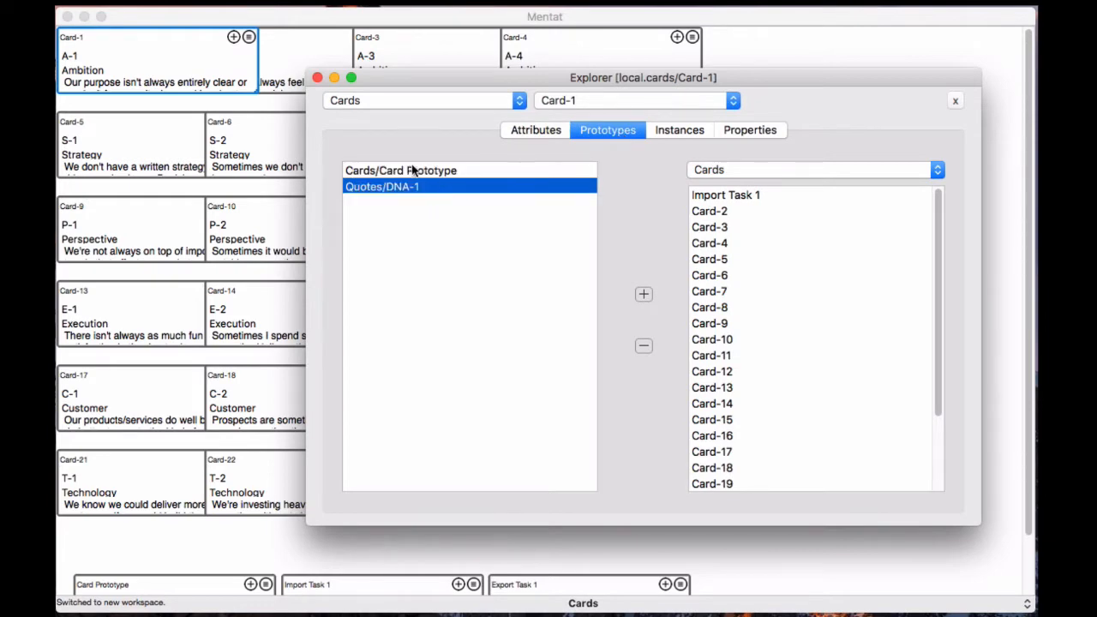
# Step: Compare the prototype sources of Card-1's quote/author, quote/text and thing/note attributes, and close the Explorer
pyautogui.click(513, 131)
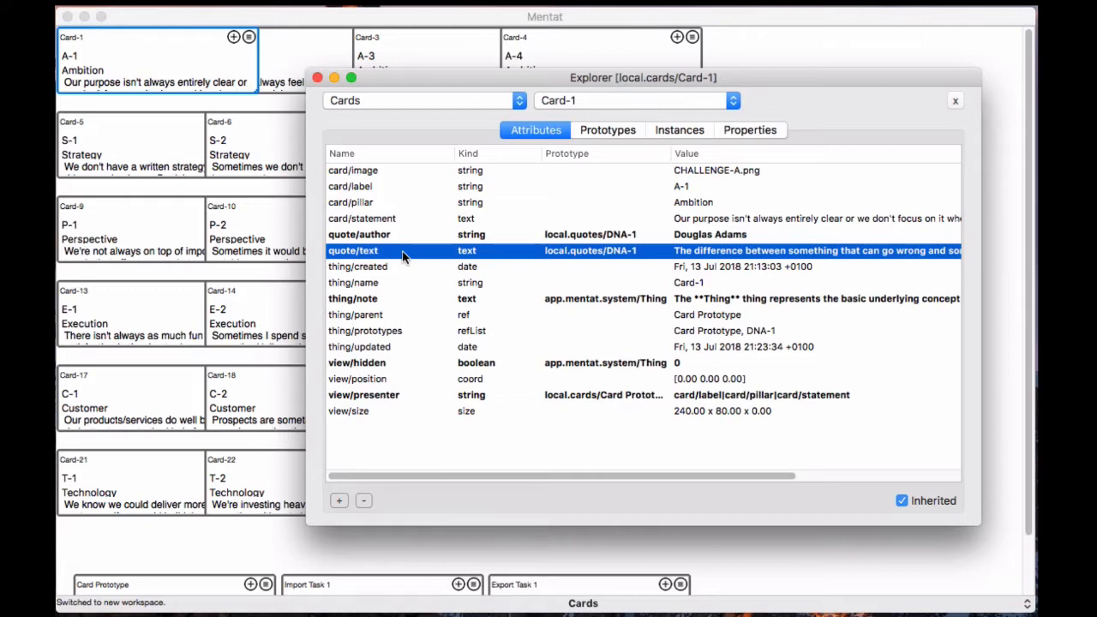
pyautogui.click(610, 300)
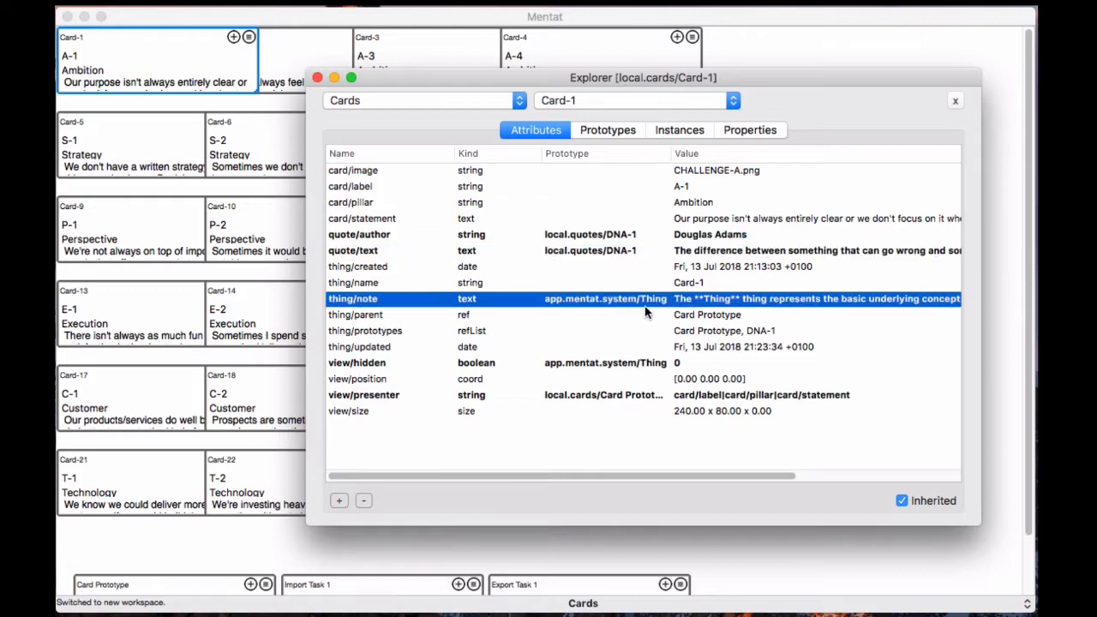
pyautogui.click(582, 256)
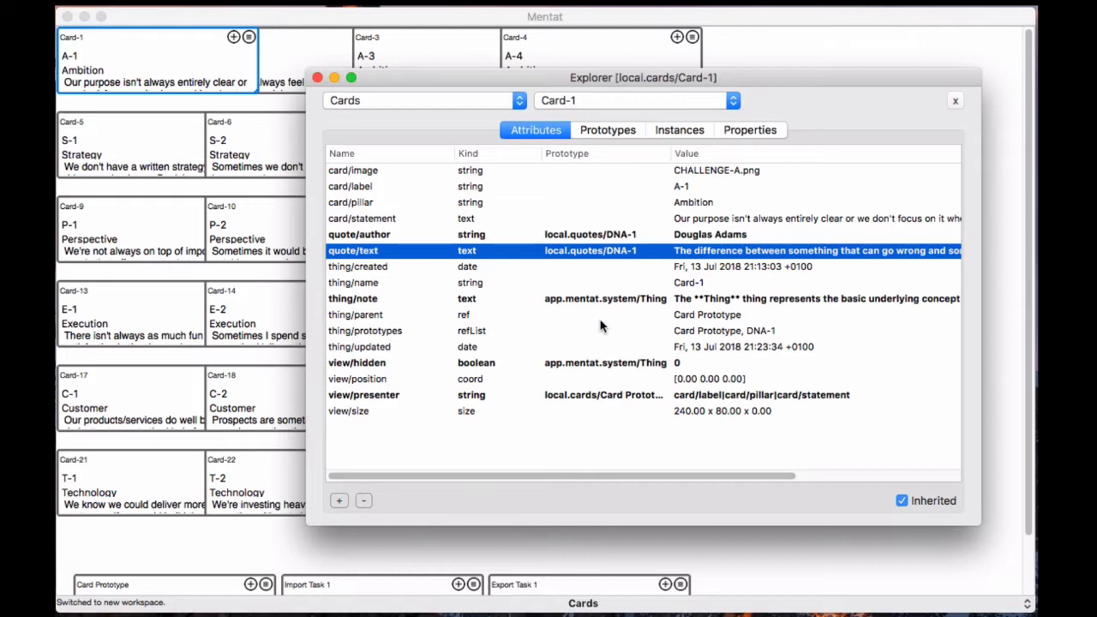
pyautogui.click(581, 300)
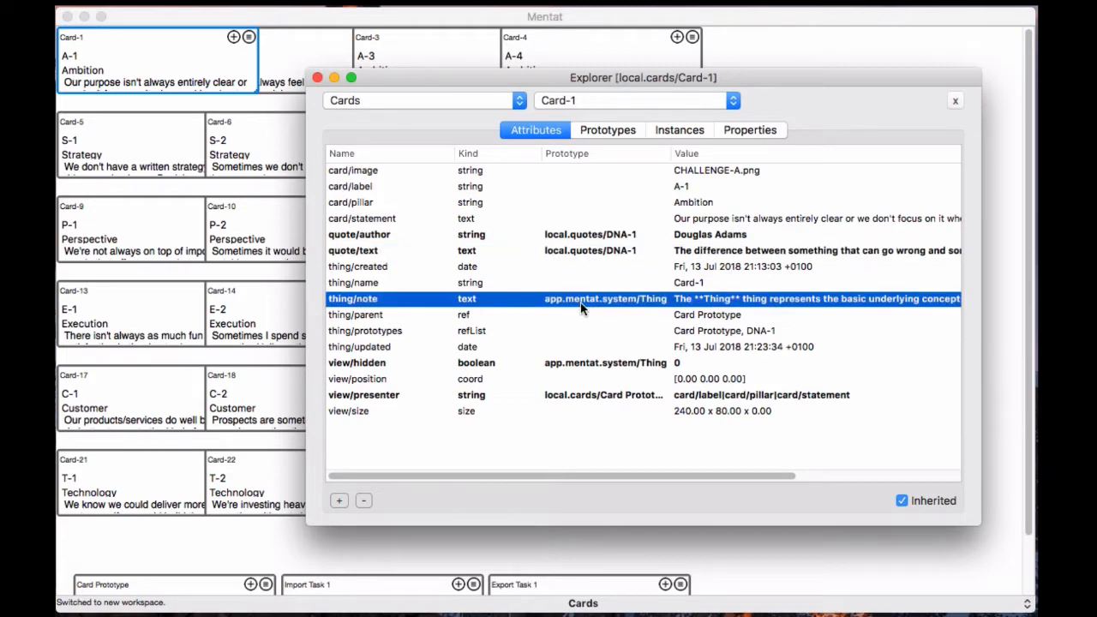
pyautogui.click(561, 252)
pyautogui.click(560, 235)
pyautogui.click(558, 249)
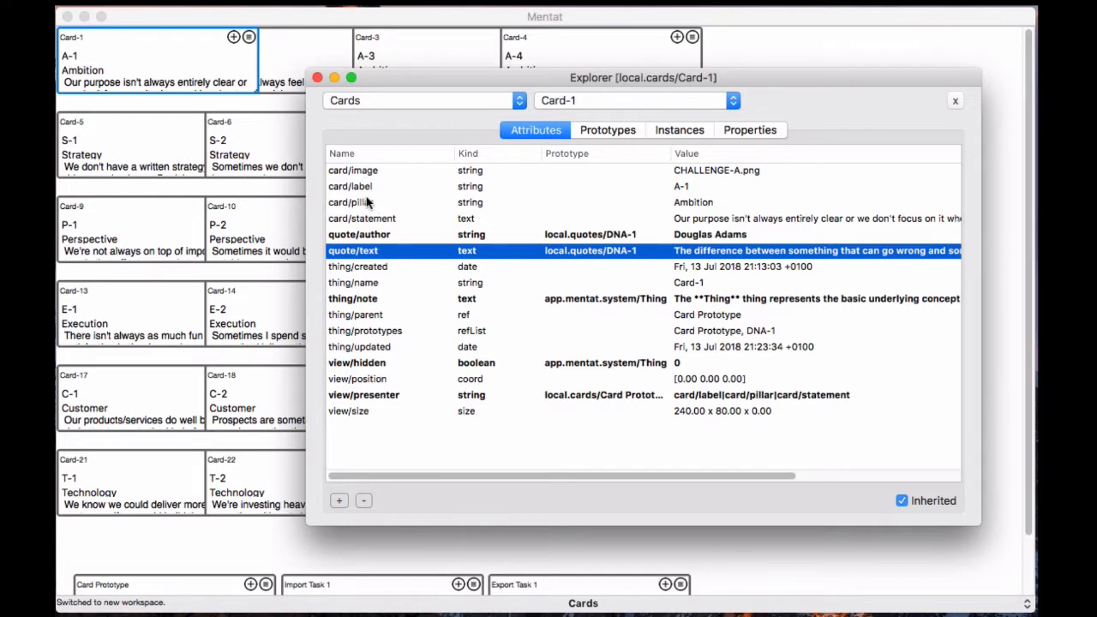
pyautogui.click(316, 78)
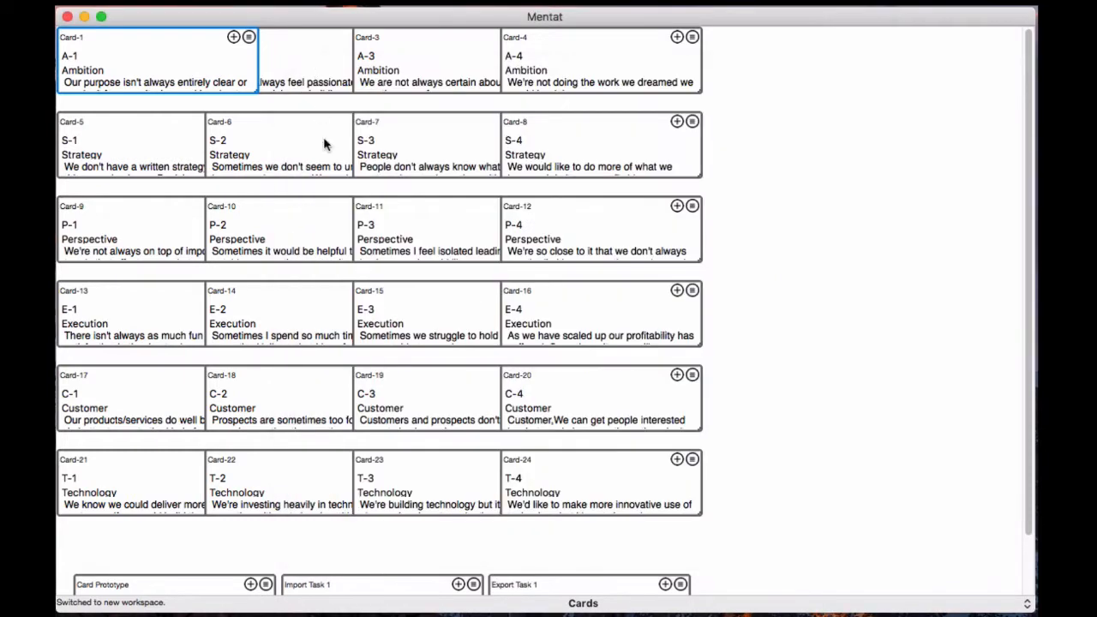
# Step: Open the task/script attribute of Export Task 1 and insert a blank line after the card/pillar line
pyautogui.click(681, 585)
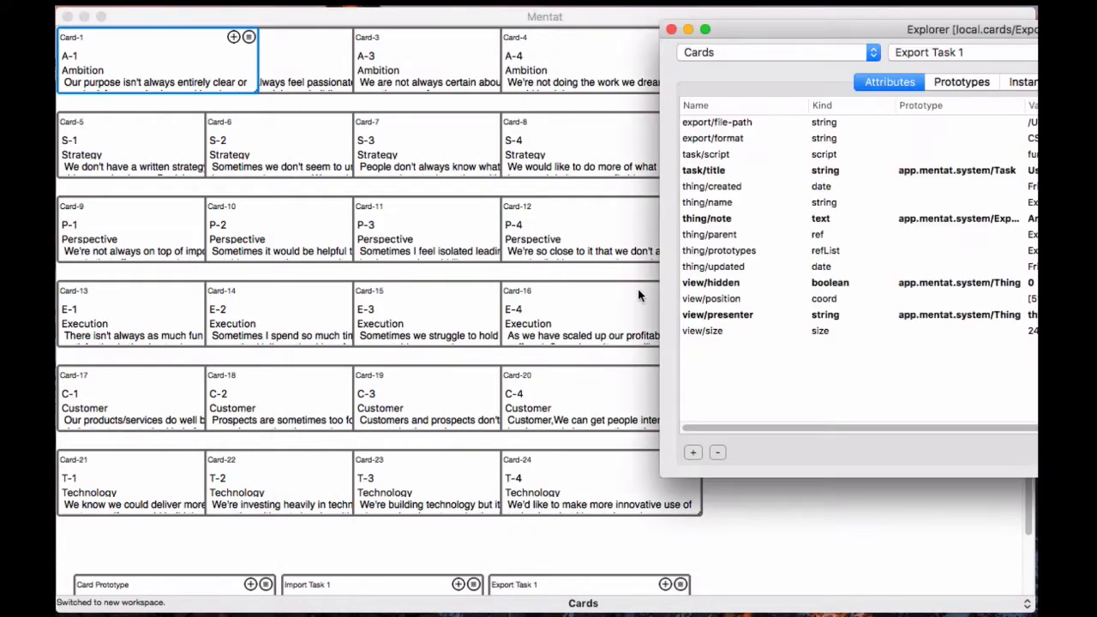
pyautogui.doubleClick(853, 155)
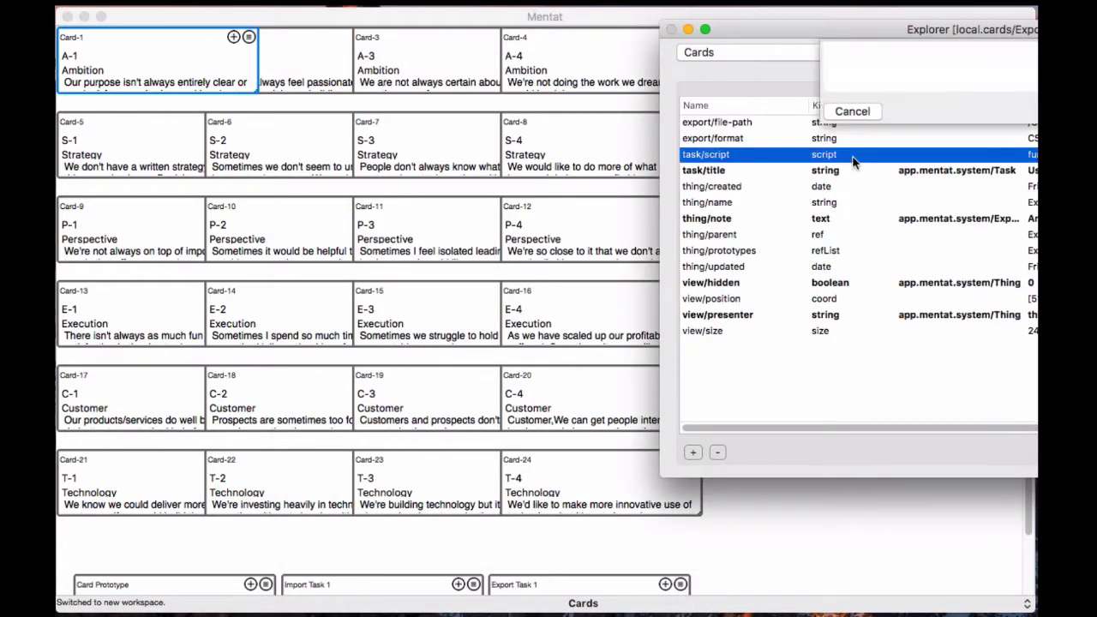
pyautogui.moveTo(867, 38); pyautogui.dragTo(518, 67)
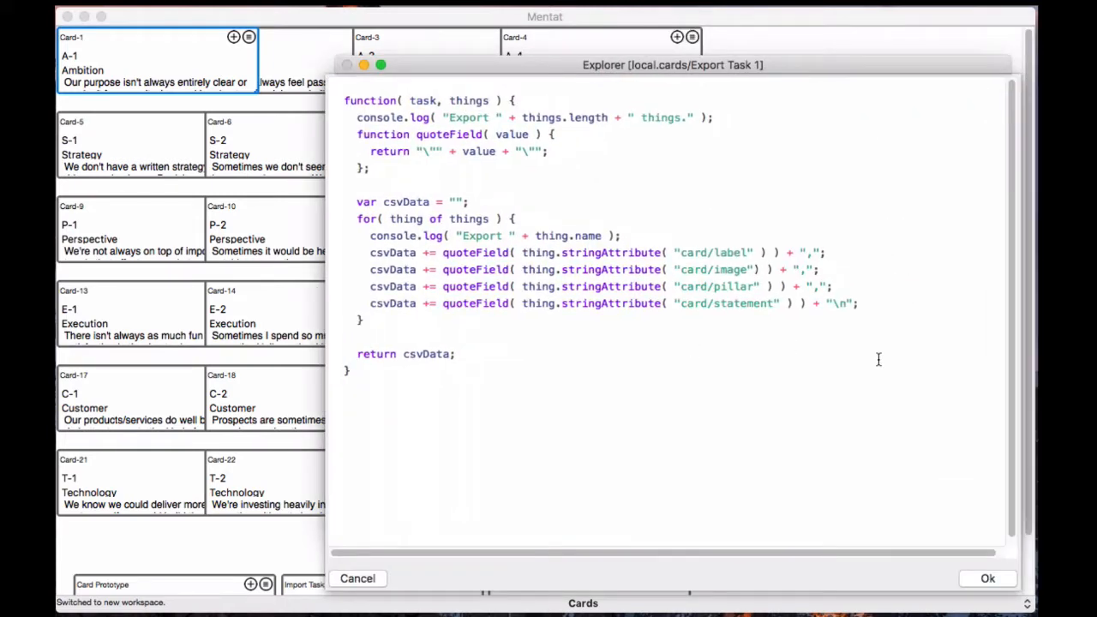
pyautogui.click(848, 290)
pyautogui.press('Return')
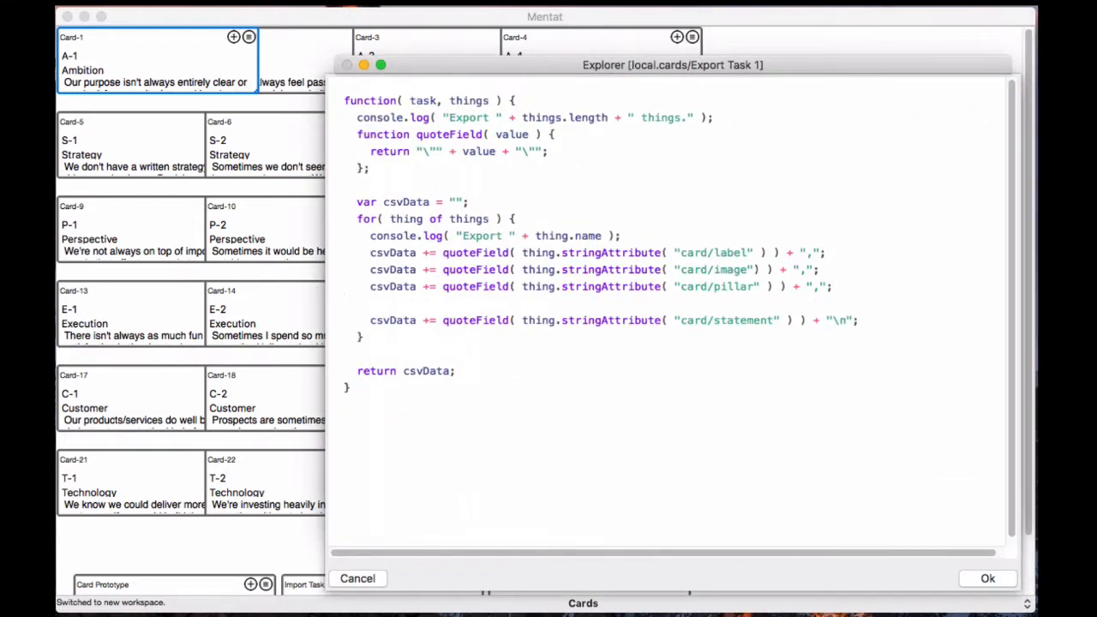
# Step: Add a csvData line that appends the quoted quote/text attribute and a comma, save the script and close the Explorer
pyautogui.write('csvData += ')
pyautogui.write('quoteFi')
pyautogui.write('eld(')
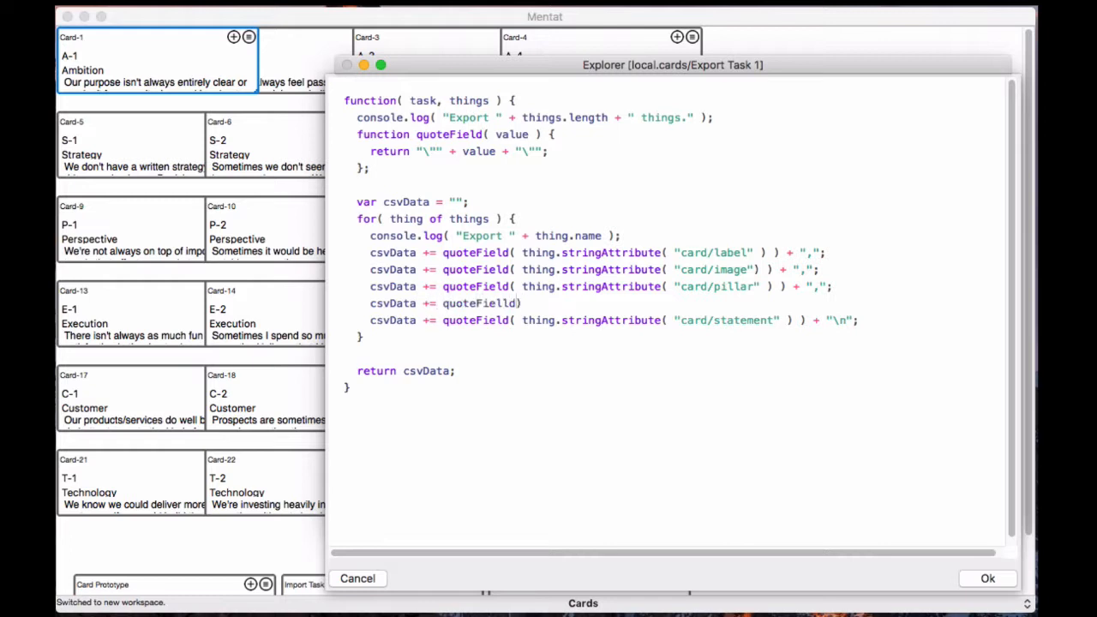
pyautogui.write('(')
pyautogui.write('thing.stringA')
pyautogui.write('ttribute( "')
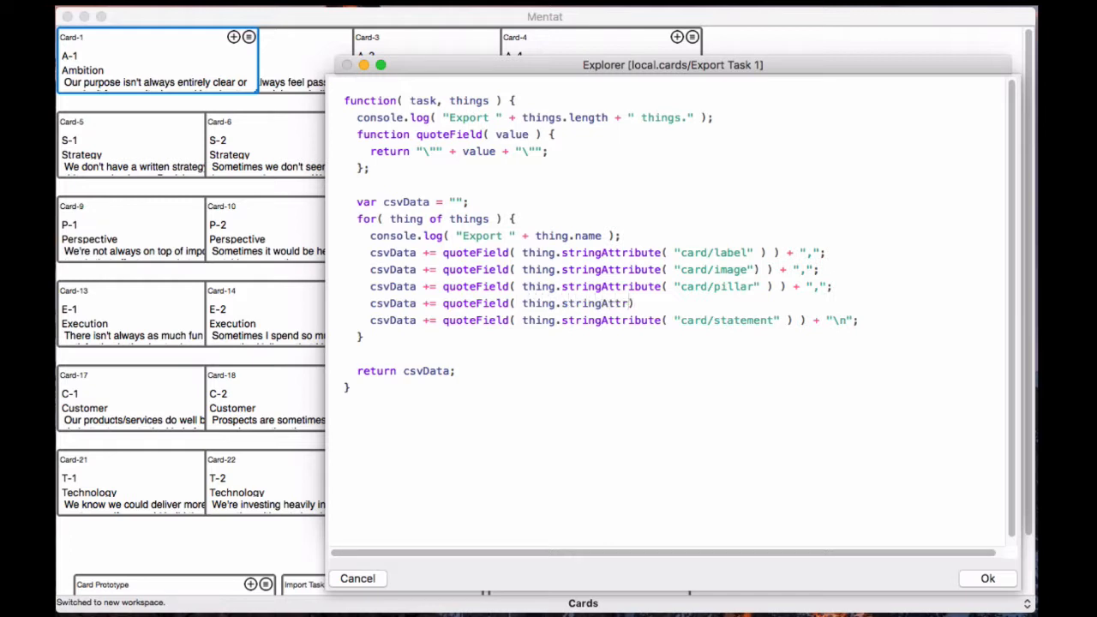
pyautogui.write('quote/text" )')
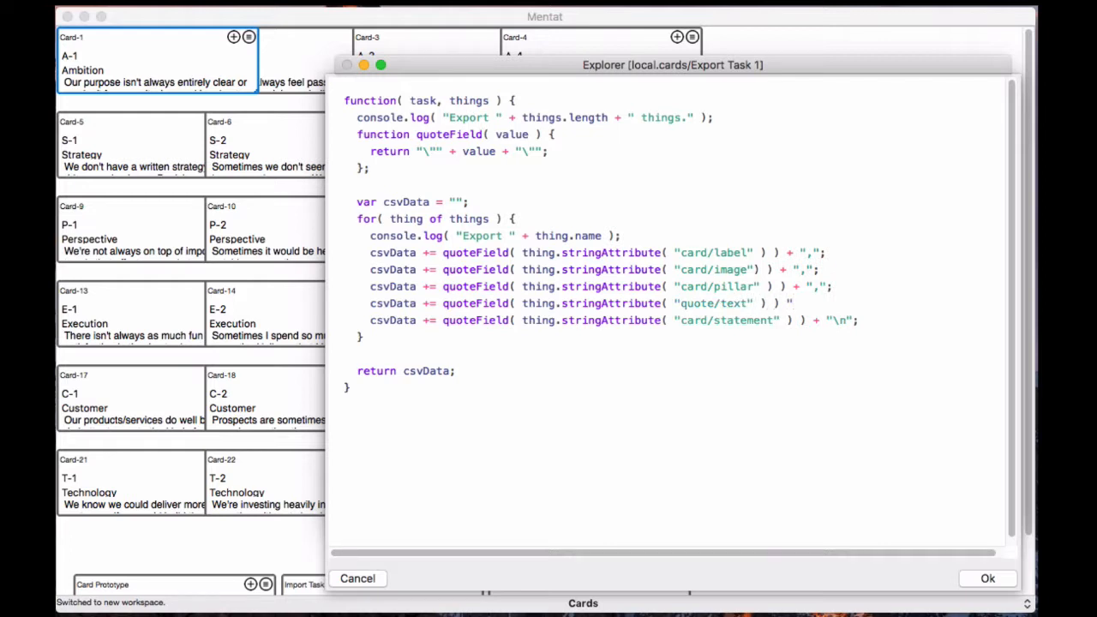
pyautogui.press('BackSpace')
pyautogui.press('BackSpace')
pyautogui.write('+')
pyautogui.click(984, 579)
pyautogui.click(346, 64)
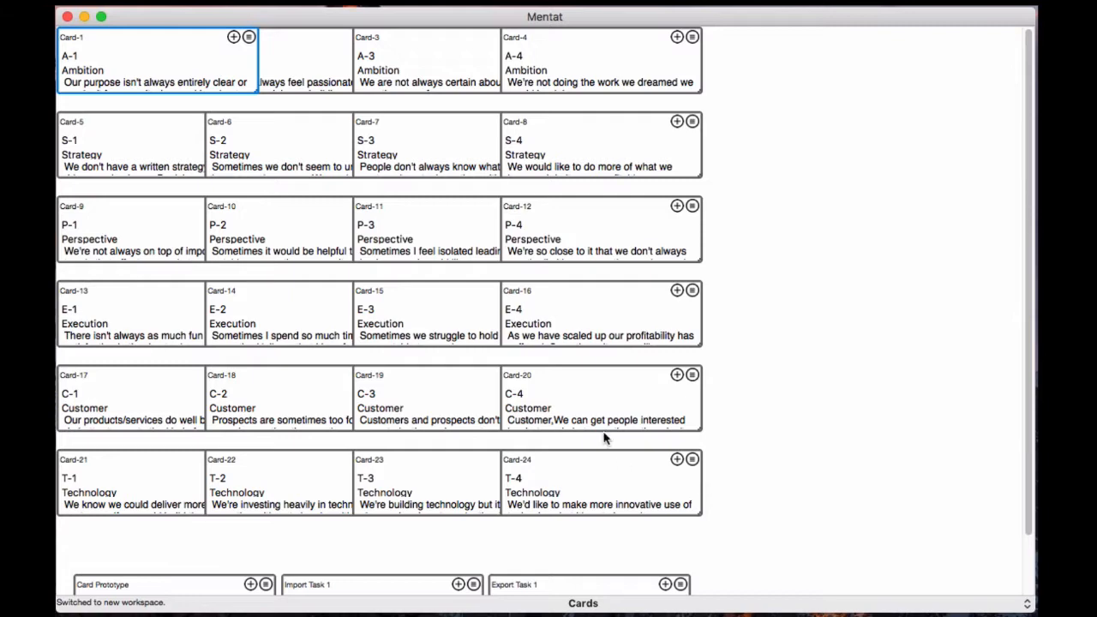
# Step: Export the Card Prototype instances of the Cards workspace to cards-new.csv using Export Task 1
pyautogui.press('super+grave')
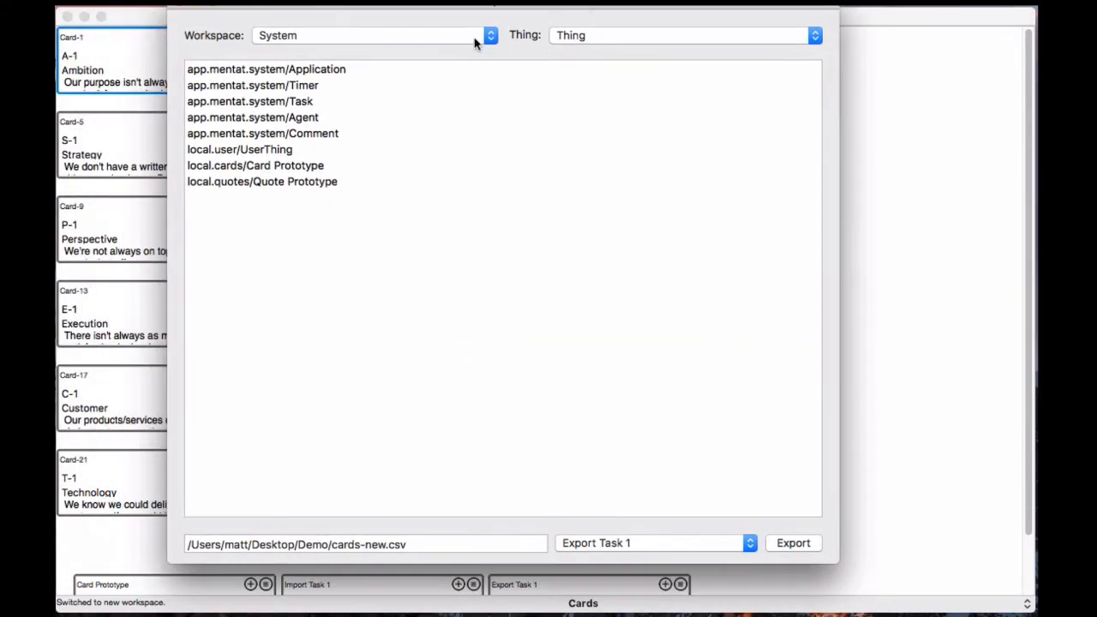
pyautogui.click(460, 39)
pyautogui.click(436, 72)
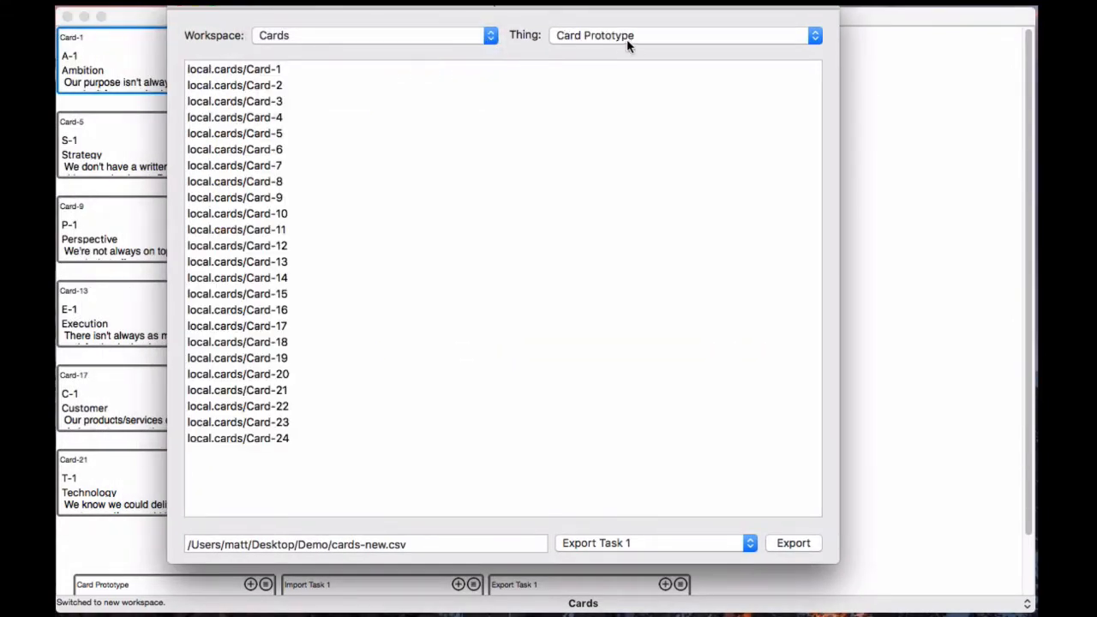
pyautogui.click(793, 543)
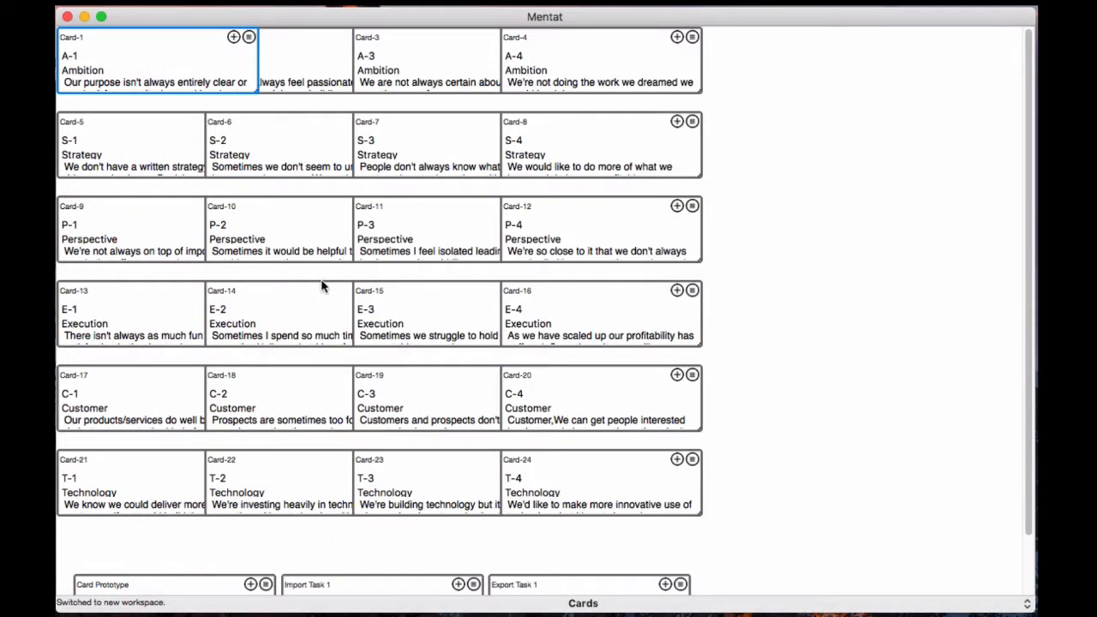
# Step: Bring up cards-new.csv in the text editor and examine the quote and statement fields of the A-1 row
pyautogui.click(835, 615)
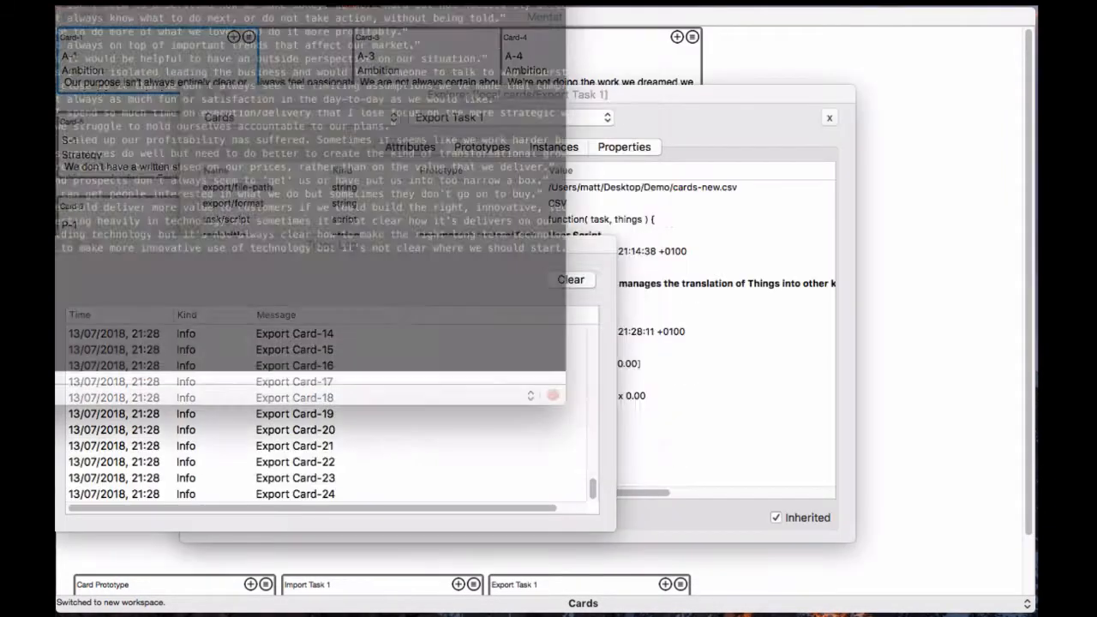
pyautogui.moveTo(18, 0); pyautogui.dragTo(401, 58)
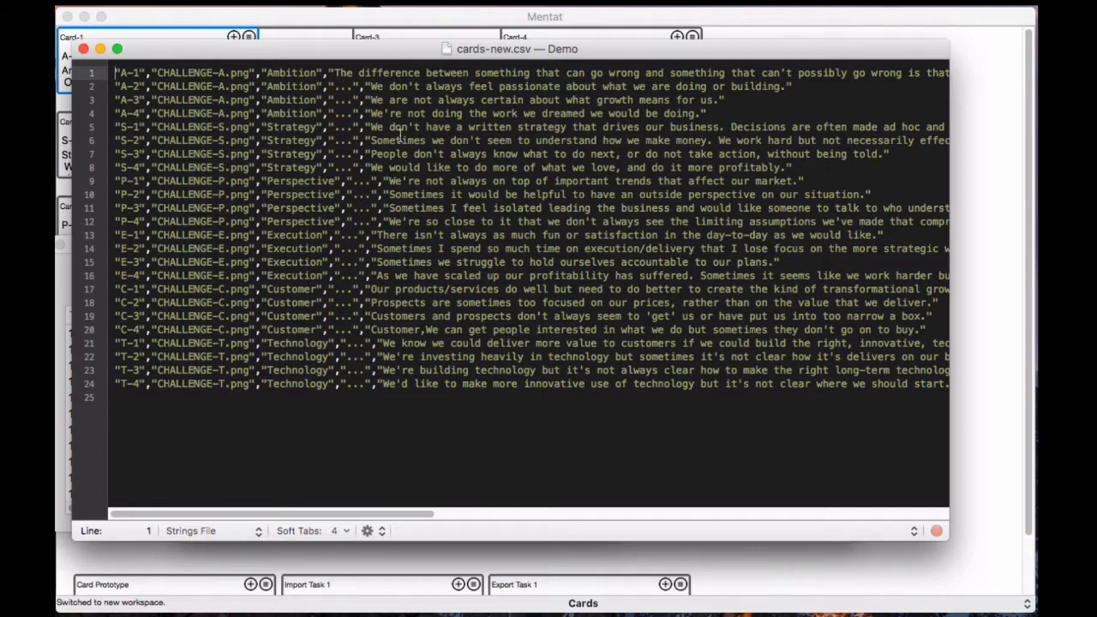
pyautogui.hscroll(5, 327, 82)
pyautogui.hscroll(15, 326, 82)
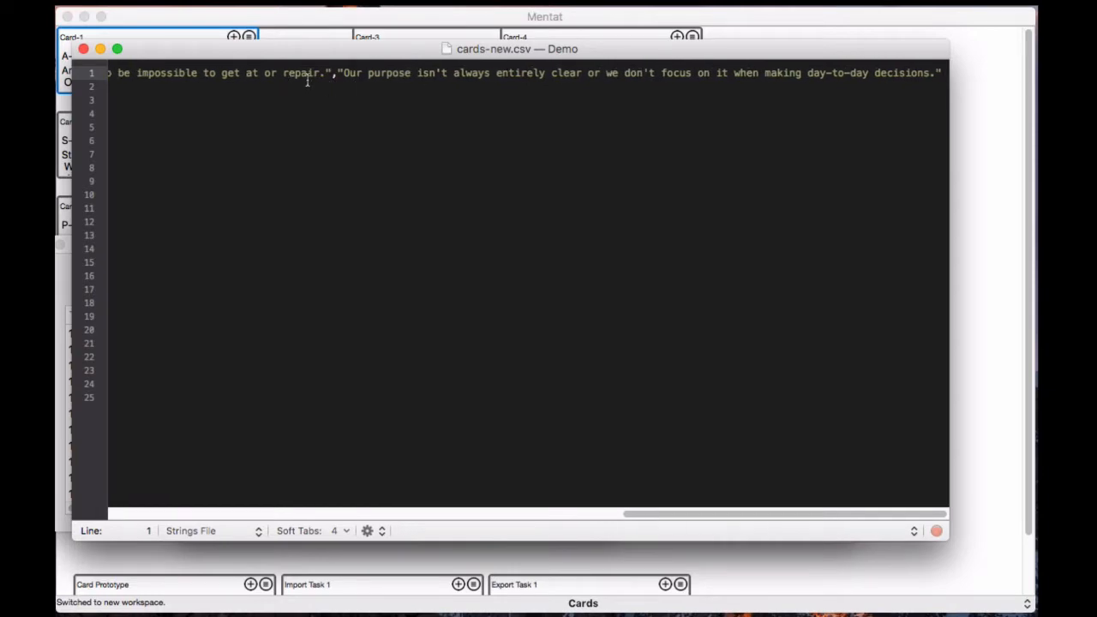
pyautogui.hscroll(-10, 277, 77)
pyautogui.hscroll(-10, 278, 76)
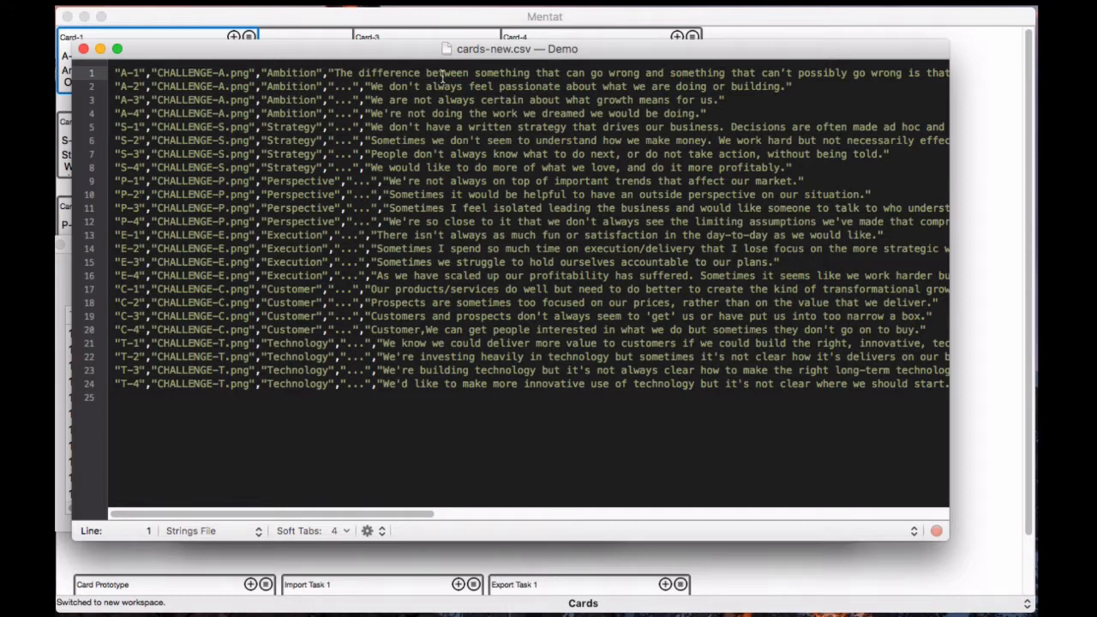
pyautogui.hscroll(15, 464, 93)
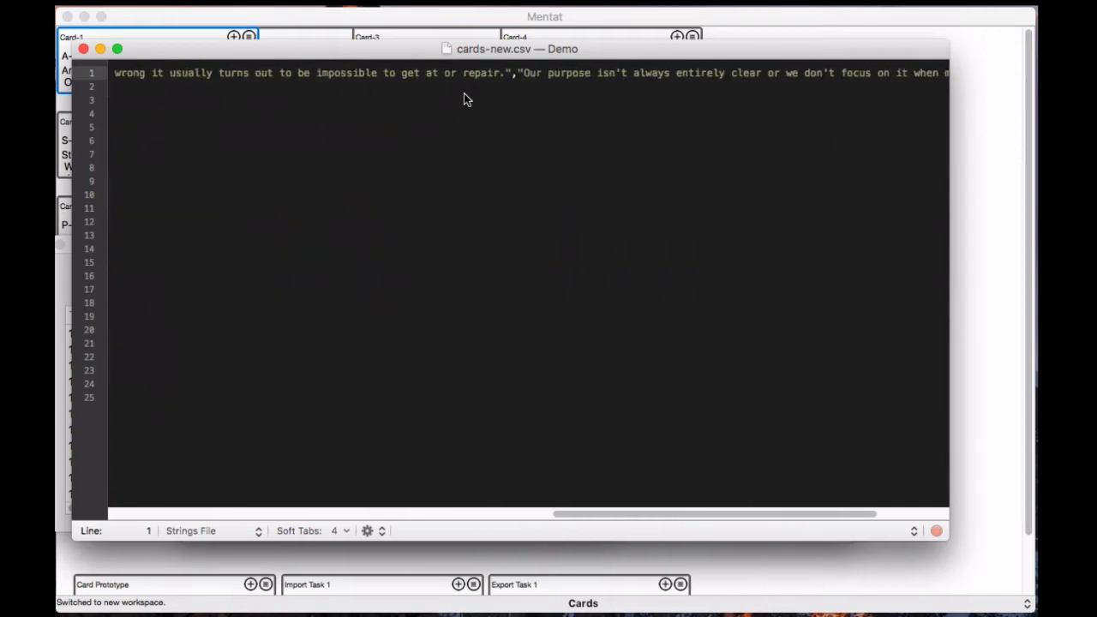
pyautogui.hscroll(-15, 464, 93)
# Step: Close the cards-new.csv file, the Trace Log and the Export Task 1 Explorer
pyautogui.click(83, 49)
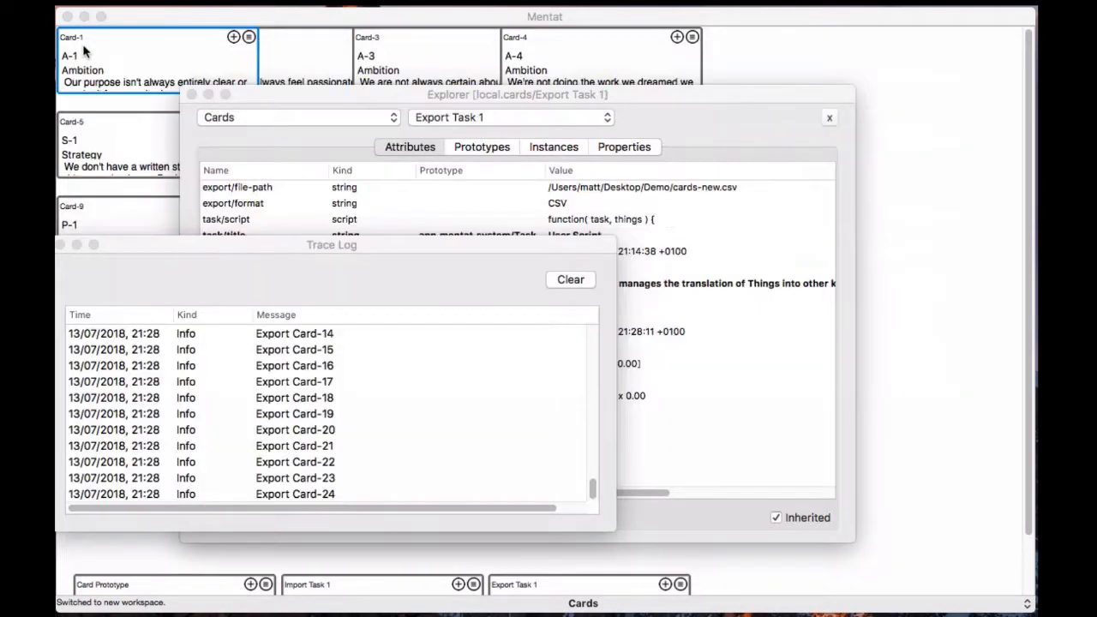
pyautogui.click(60, 245)
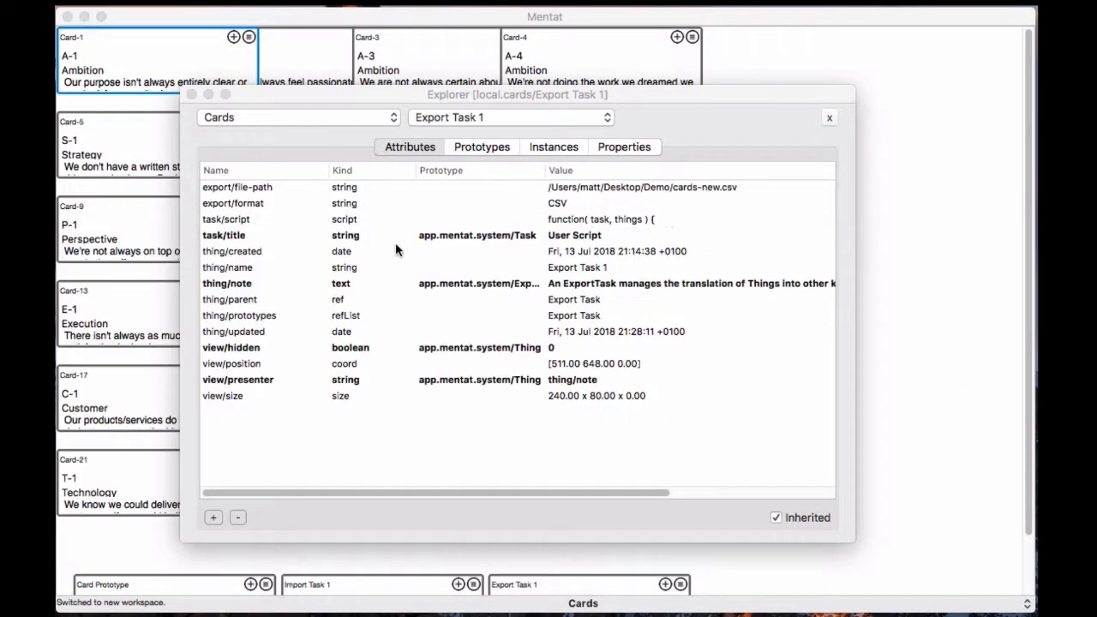
pyautogui.click(192, 95)
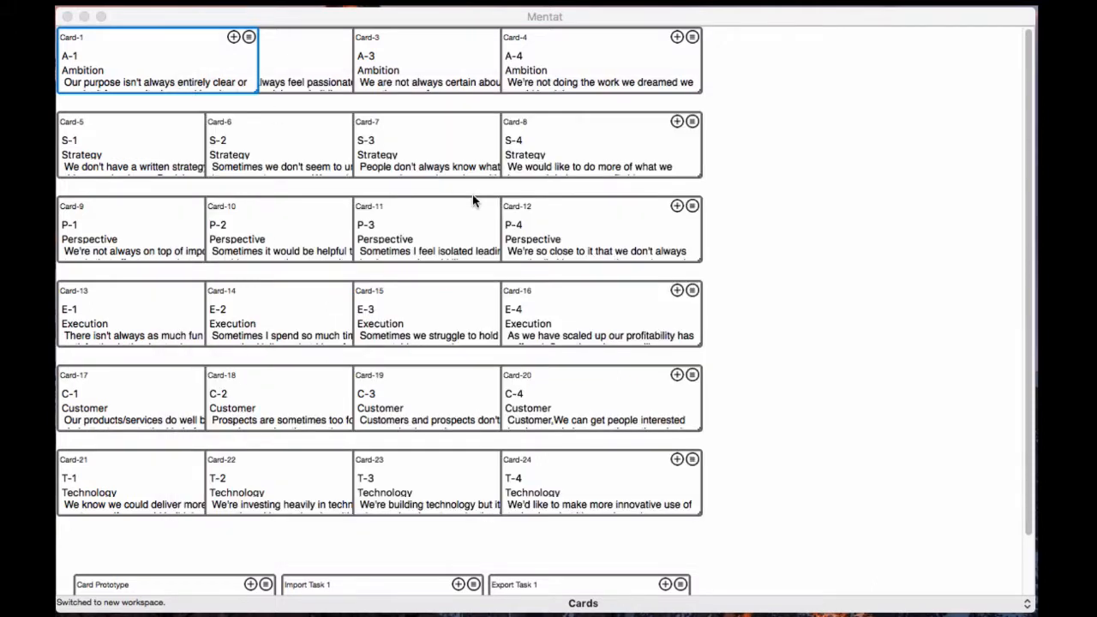